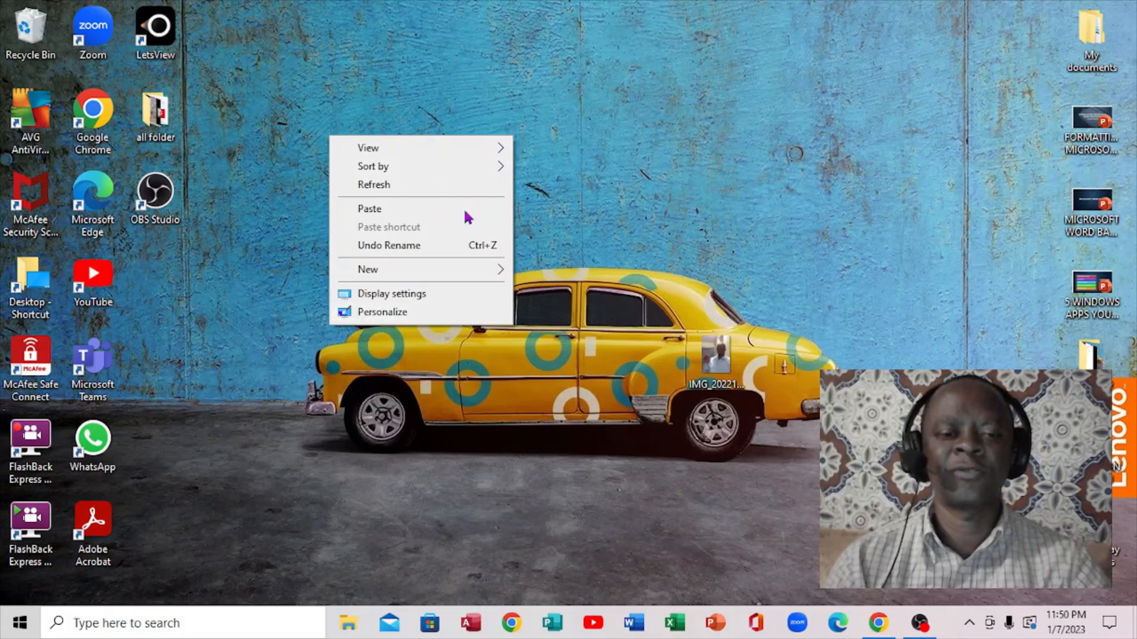
Create a new Microsoft Excel Worksheet file on the desktop, keeping its default name.
left_click(371, 270)
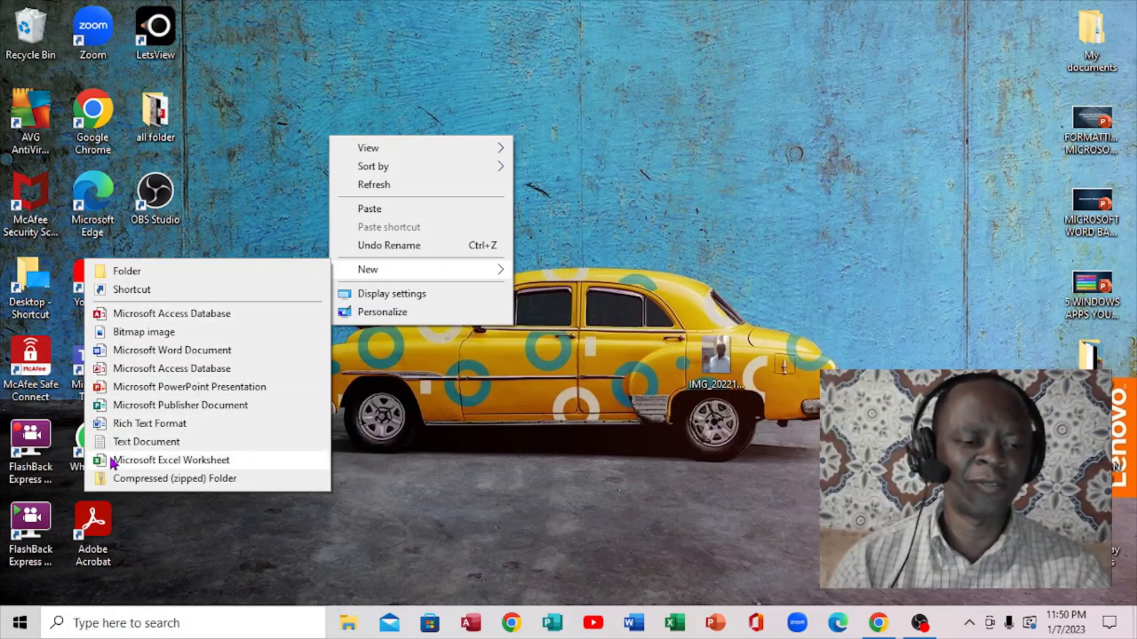
left_click(214, 465)
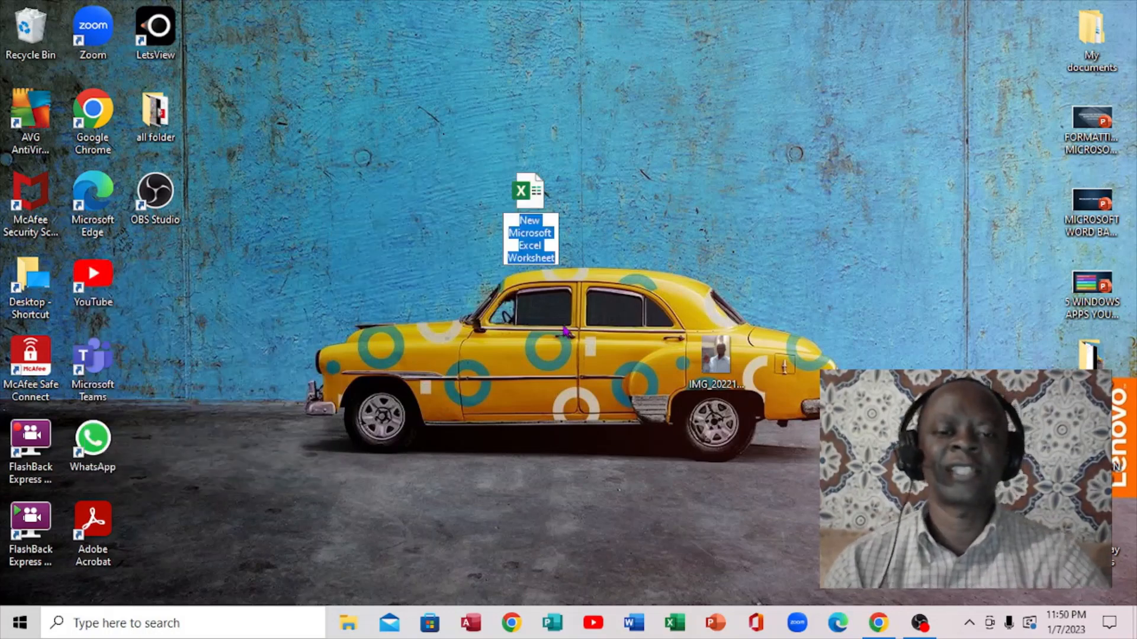
key("Return")
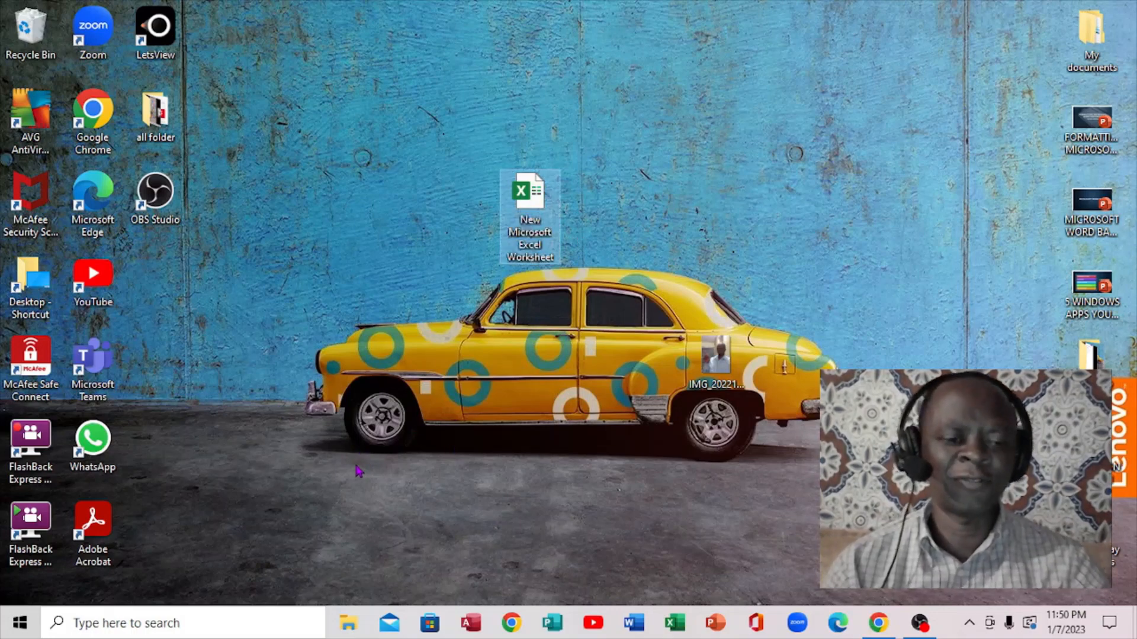
Find Excel through the Windows search, launch it and maximize its window.
left_click(152, 624)
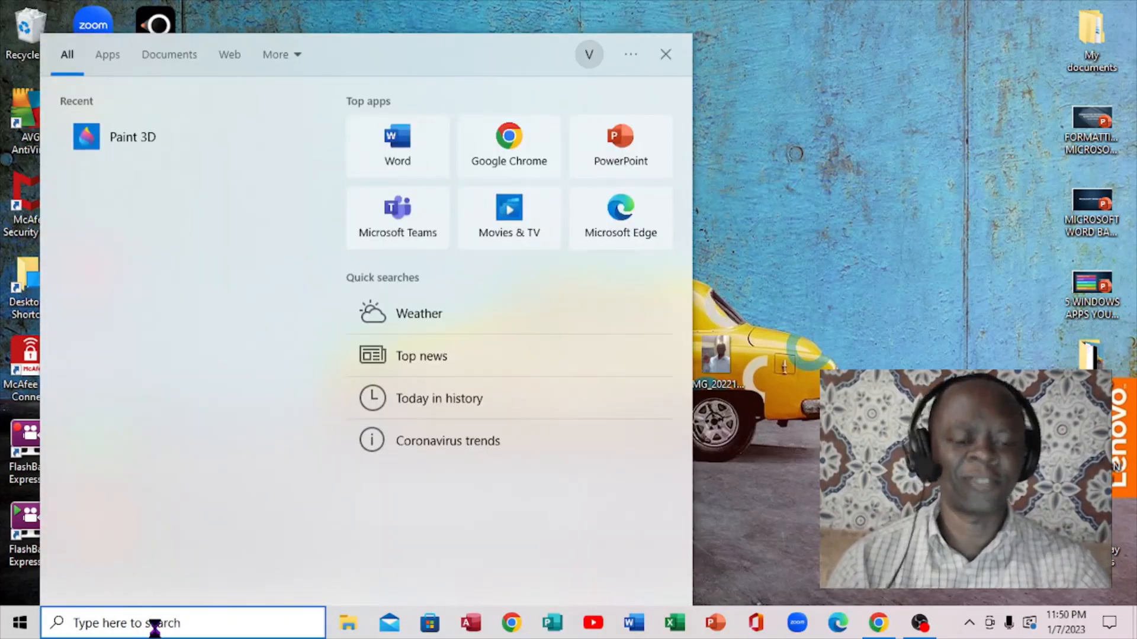
type("E")
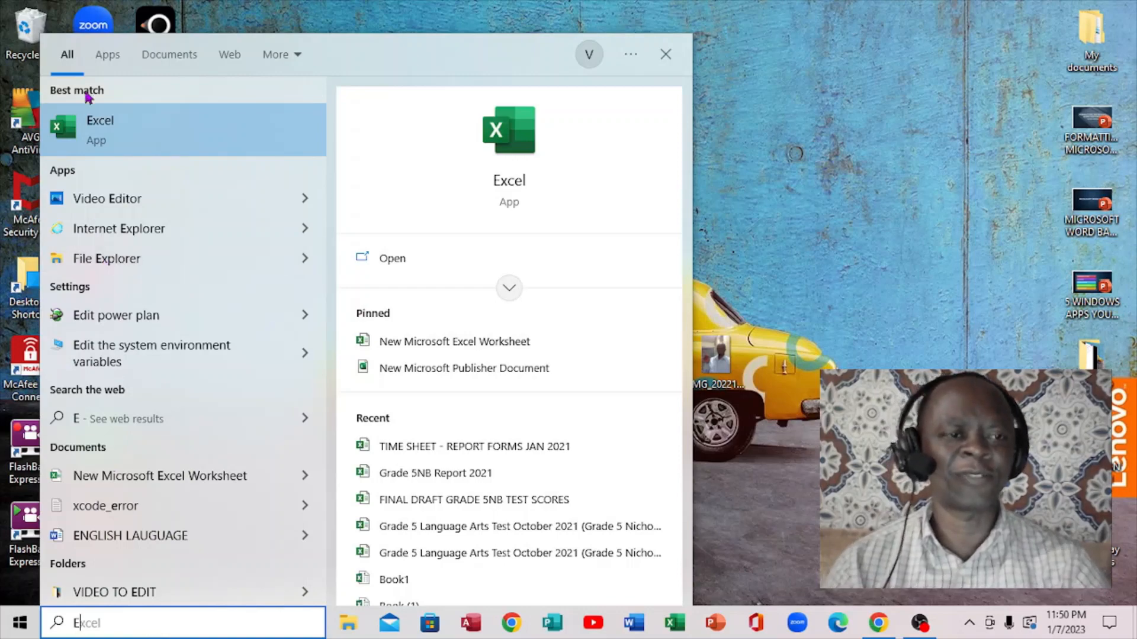
left_click(159, 130)
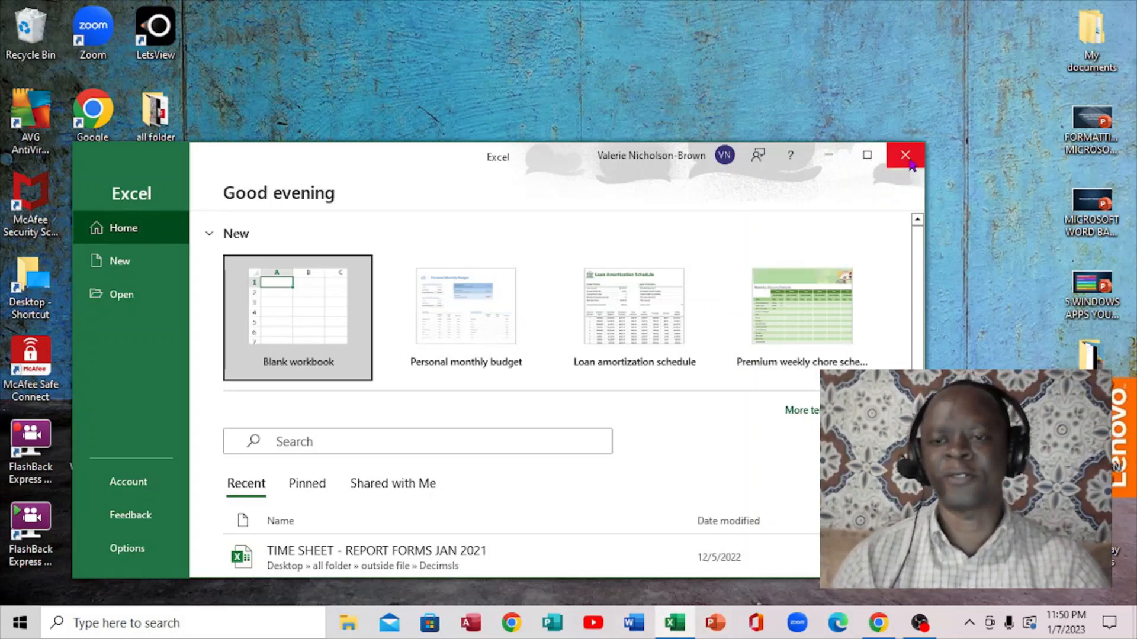
left_click(866, 156)
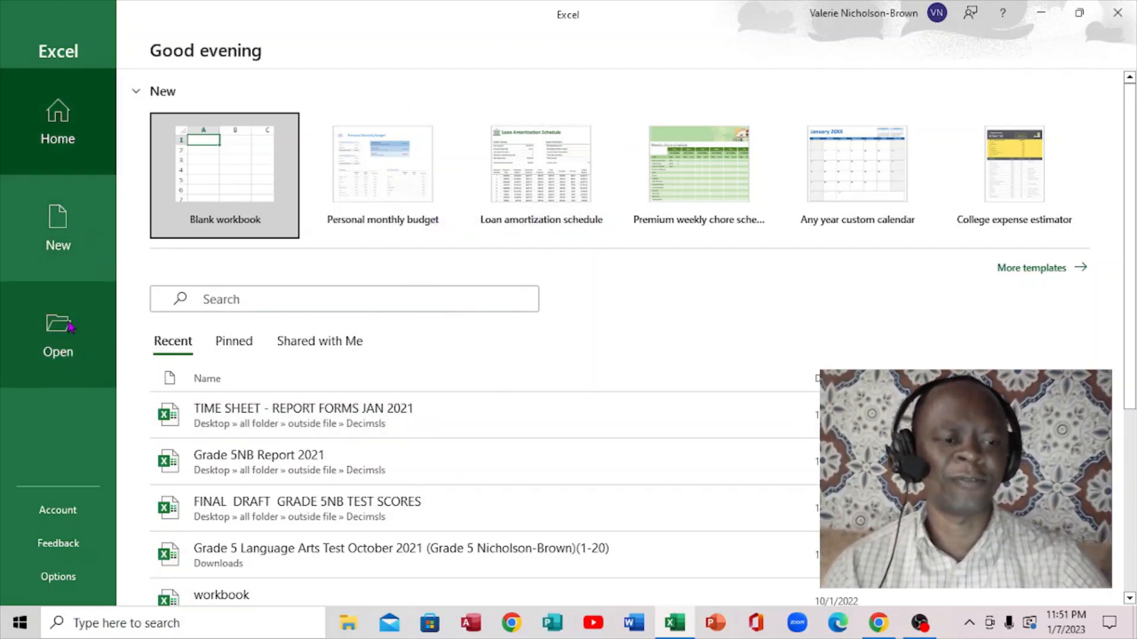
Preview the Personal monthly budget template without creating it, and look through the recent workbooks on the start page.
left_click(406, 184)
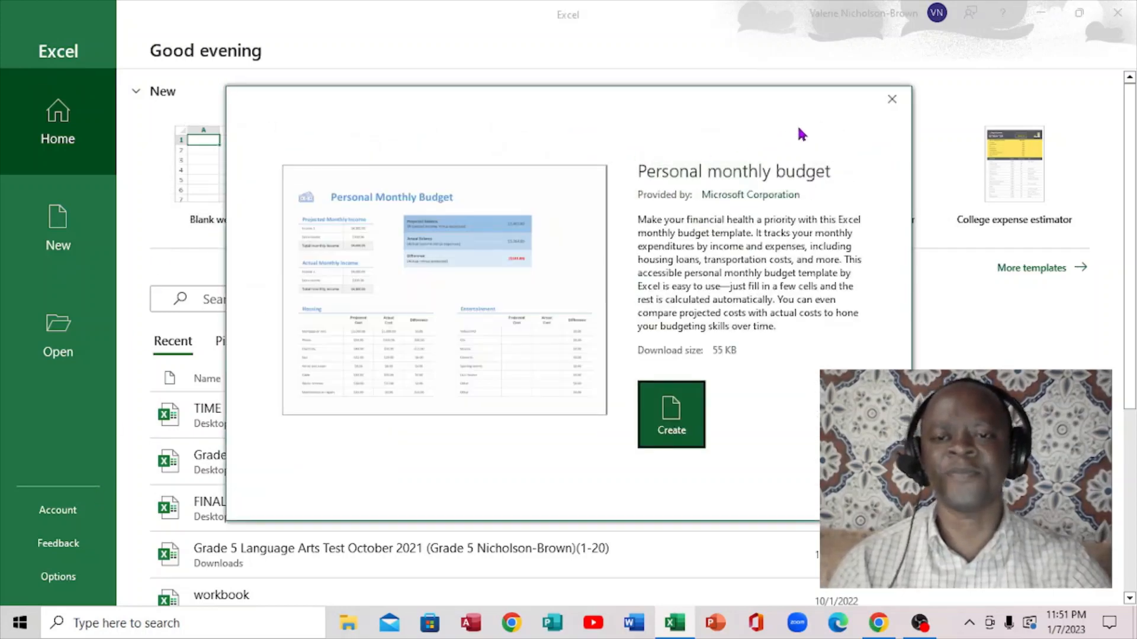
left_click(891, 100)
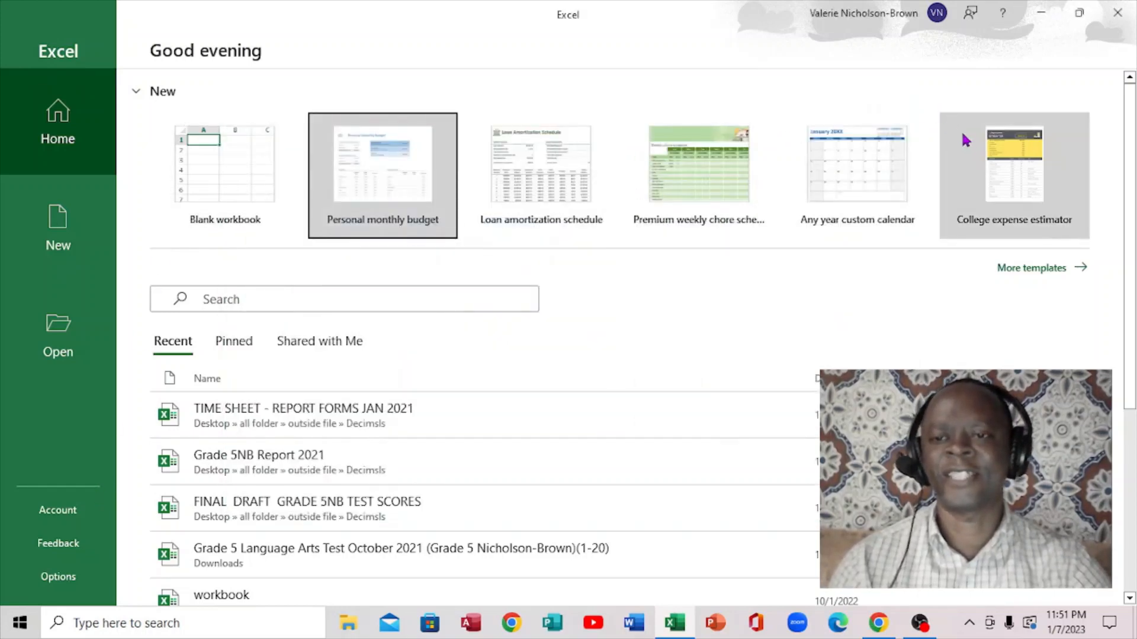
scroll(1132, 558, "down", 5)
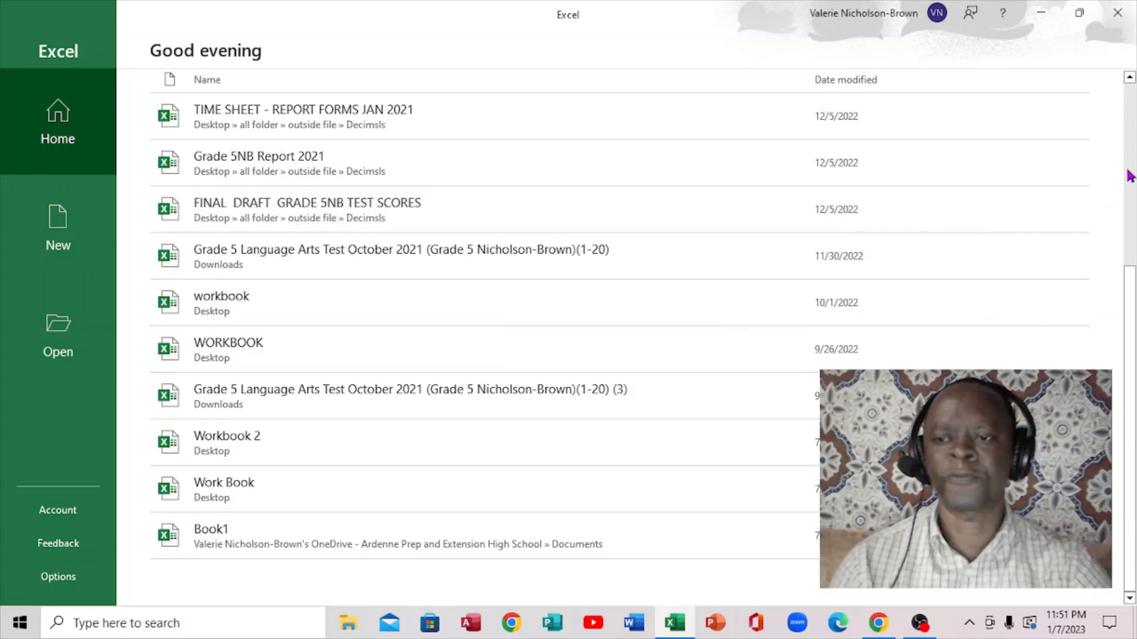
scroll(1128, 174, "up", 5)
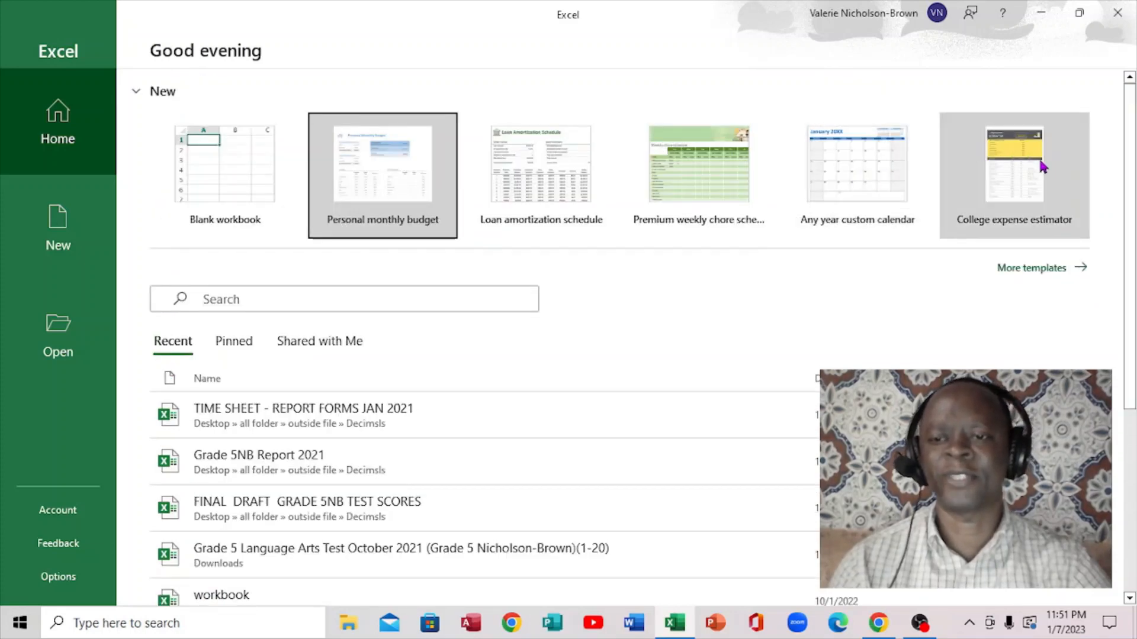
Show more templates and browse the gallery of calendars, budgets, planners and lists, returning to its beginning.
left_click(1044, 269)
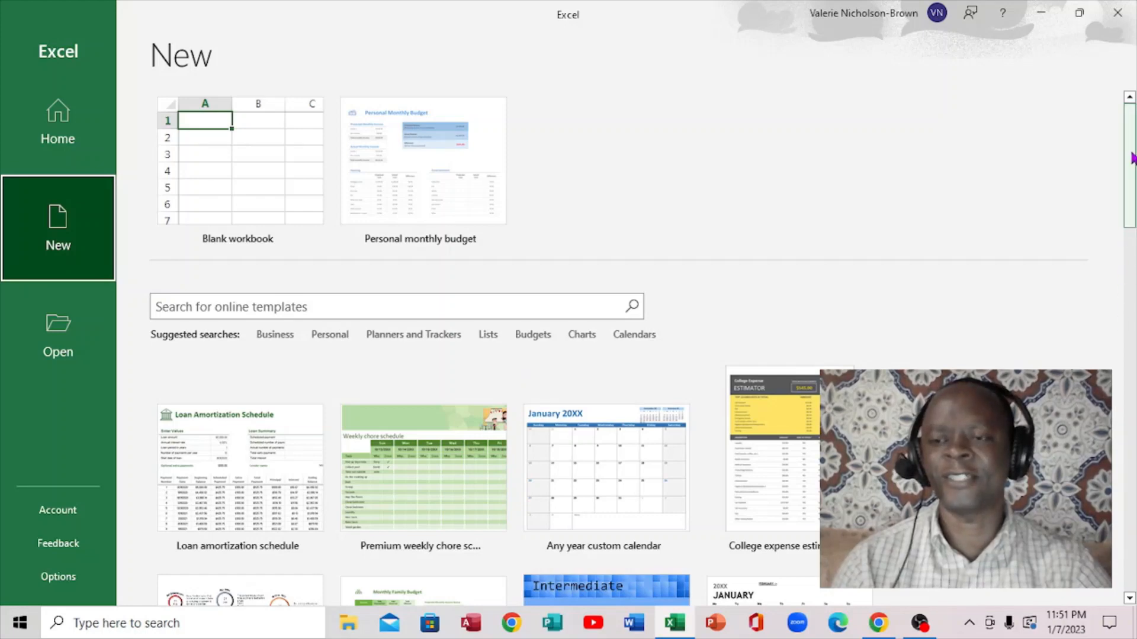
left_click(1129, 599)
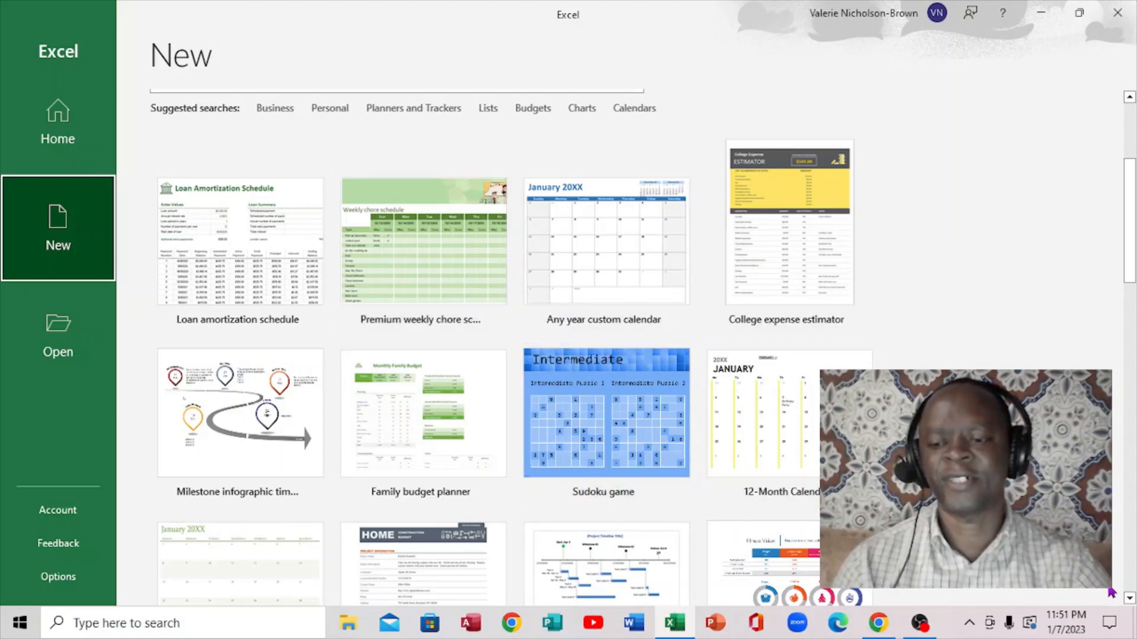
left_click(1126, 599)
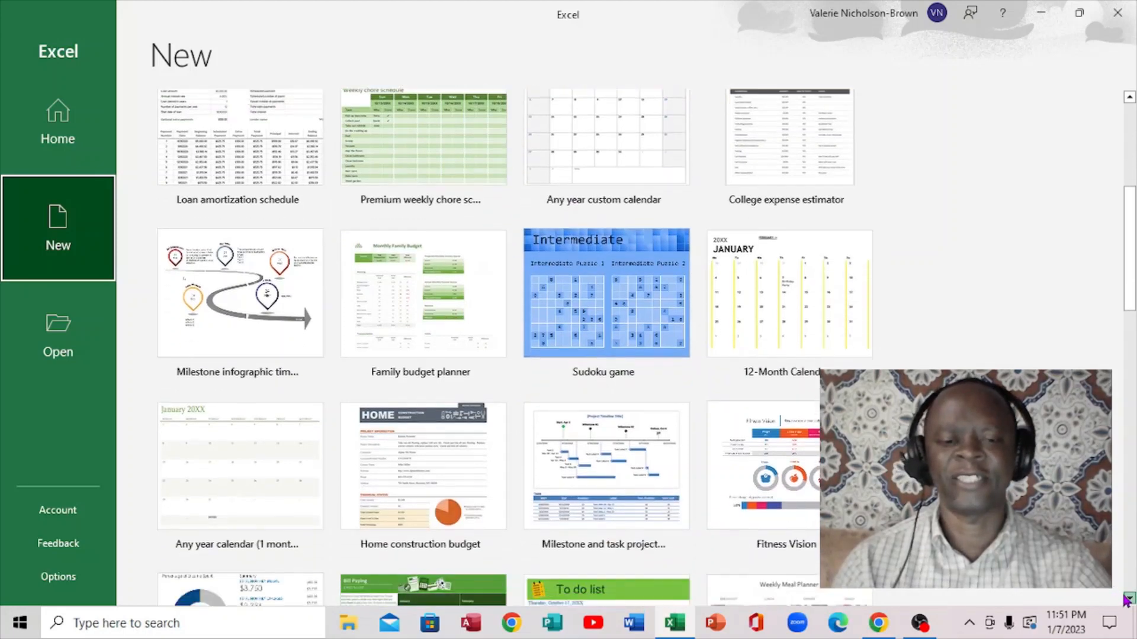
left_click_drag(1127, 599, 1127, 599)
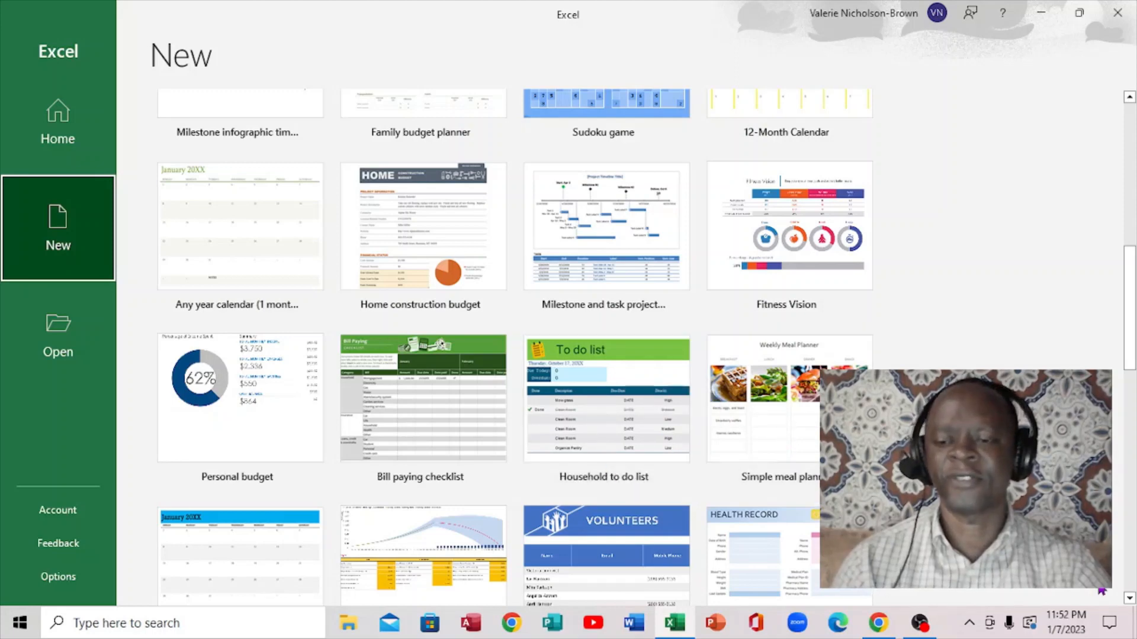
scroll(1130, 601, "down", 5)
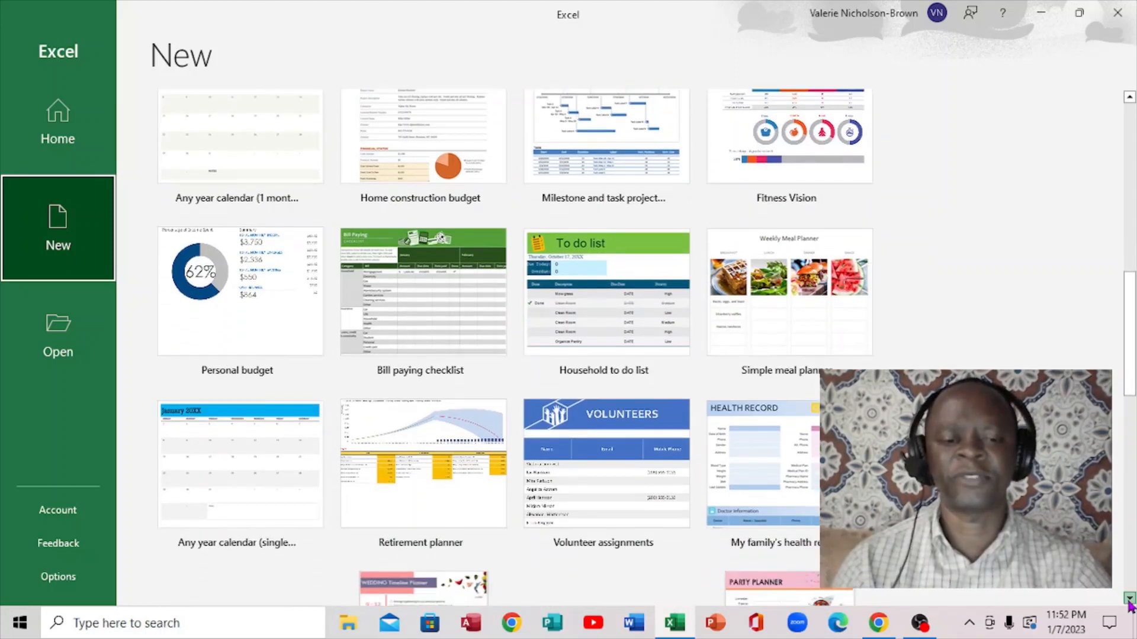
scroll(1130, 601, "down", 3)
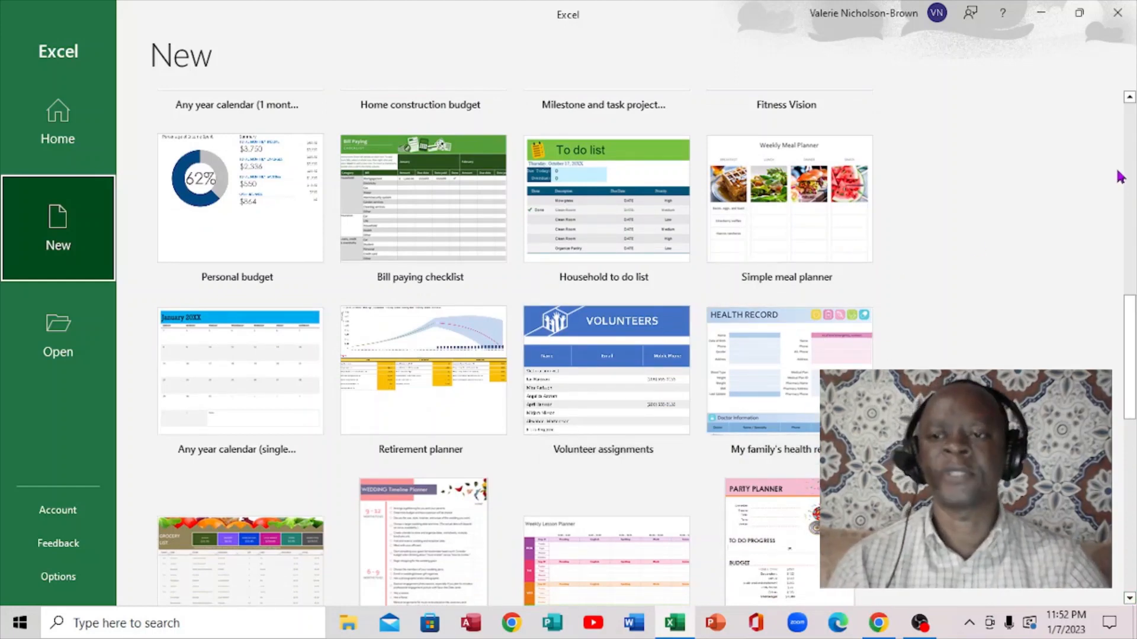
left_click(1130, 142)
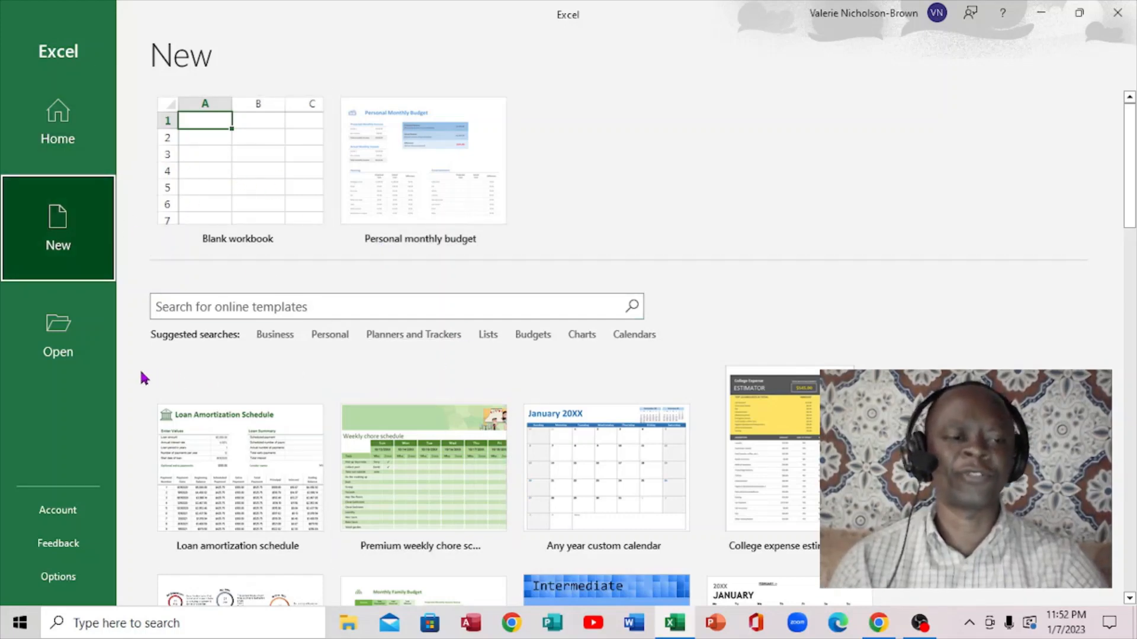
Review the locations for opening workbooks and the account page, including the Office Background choices and Update Options.
left_click(76, 353)
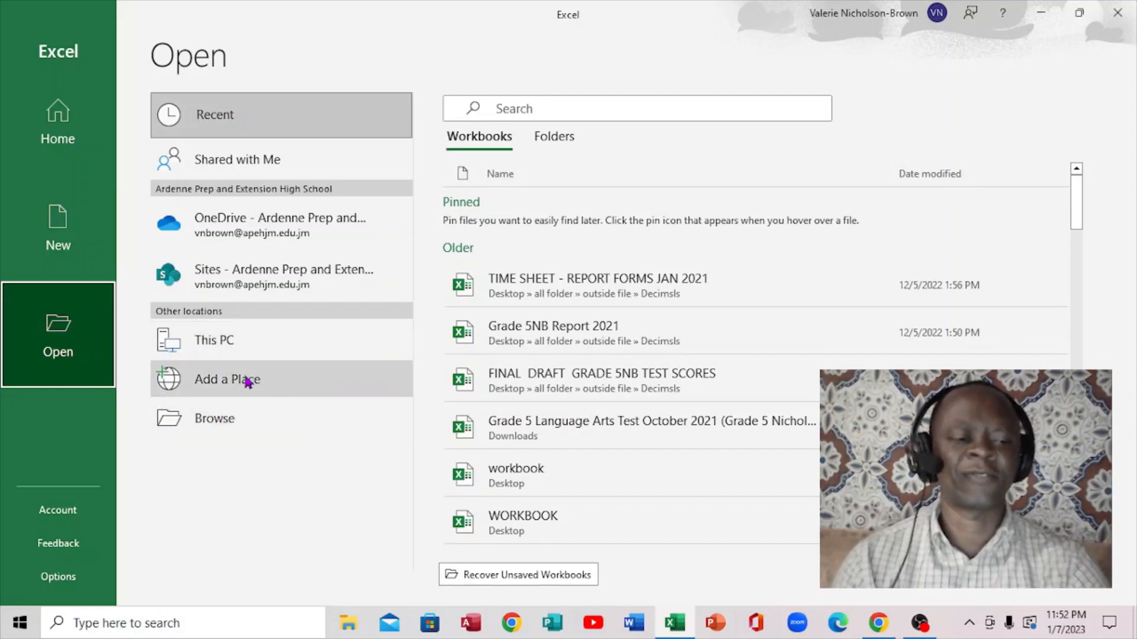
left_click(80, 514)
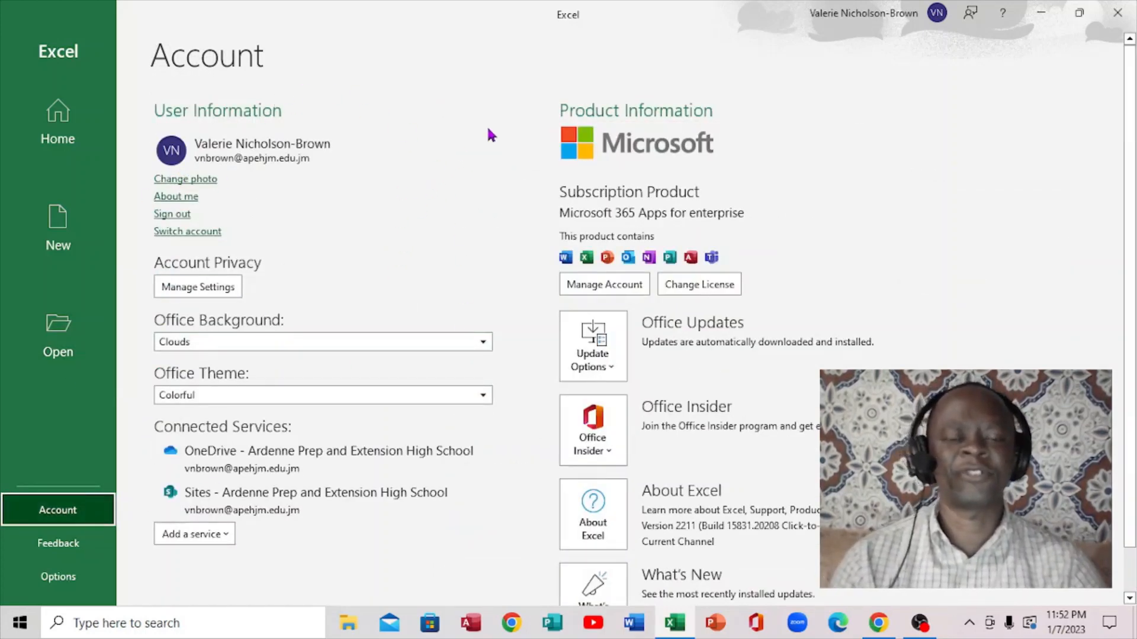
left_click(485, 343)
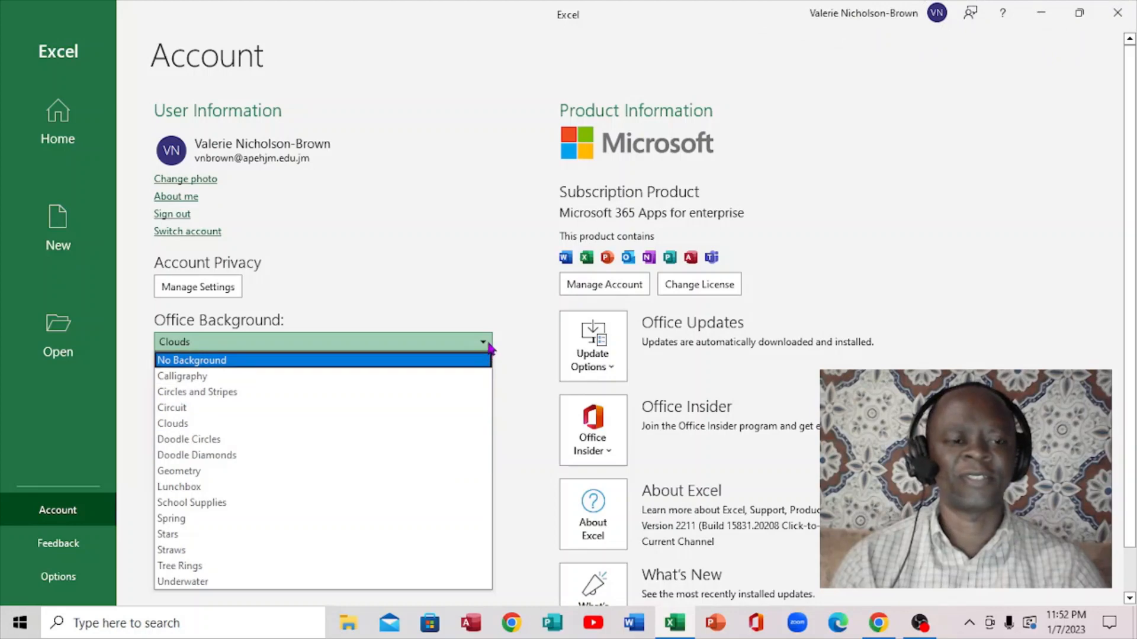
left_click(500, 332)
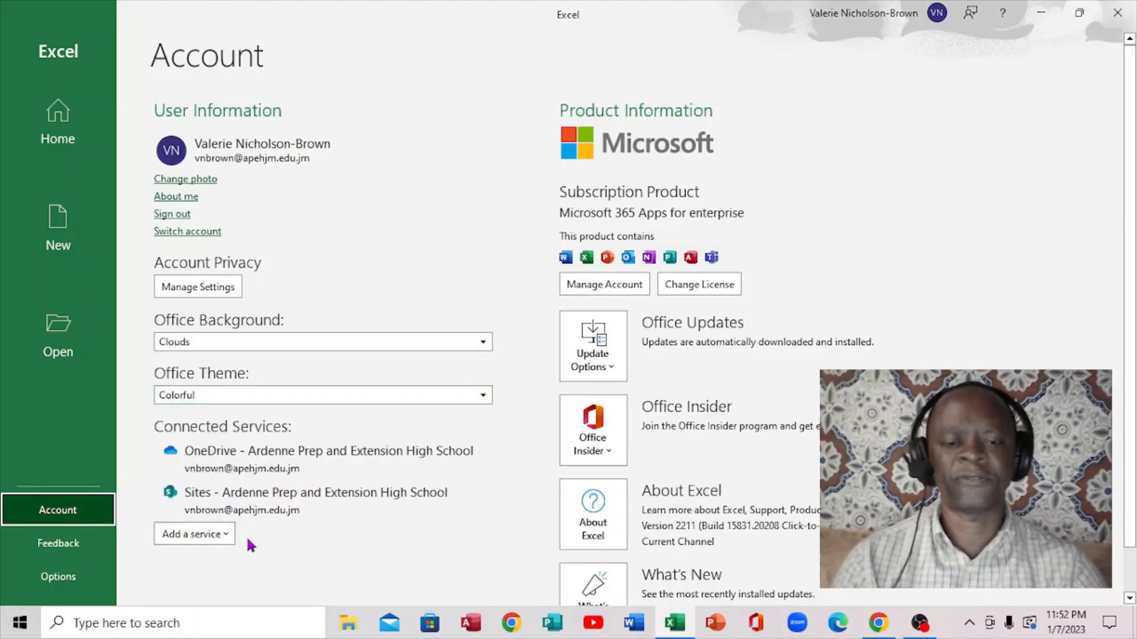
left_click(619, 372)
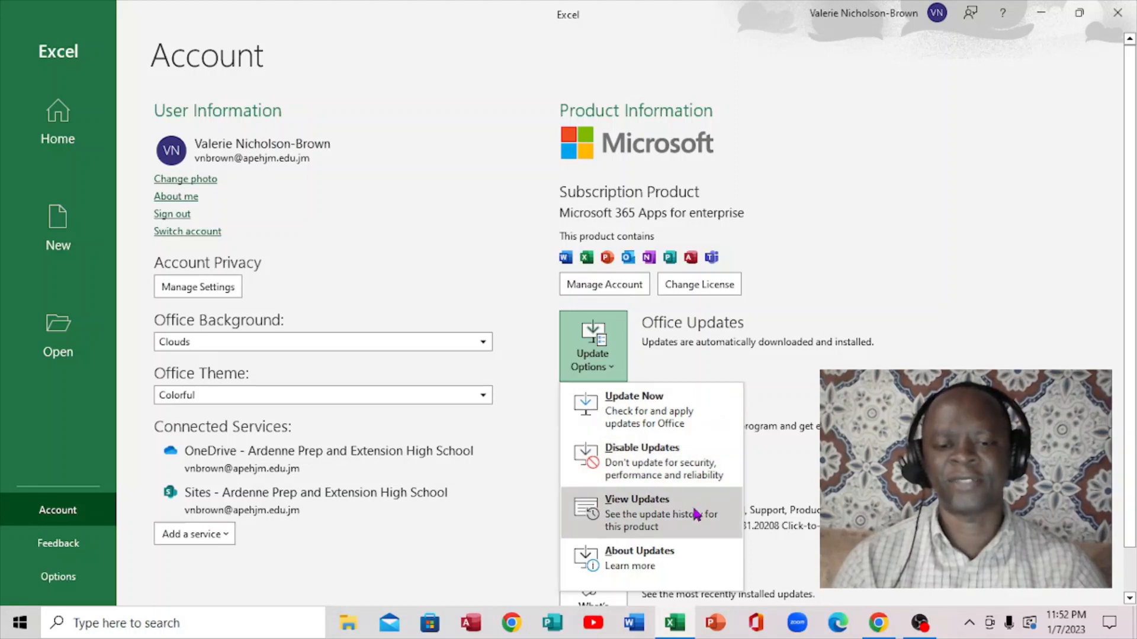
left_click(773, 481)
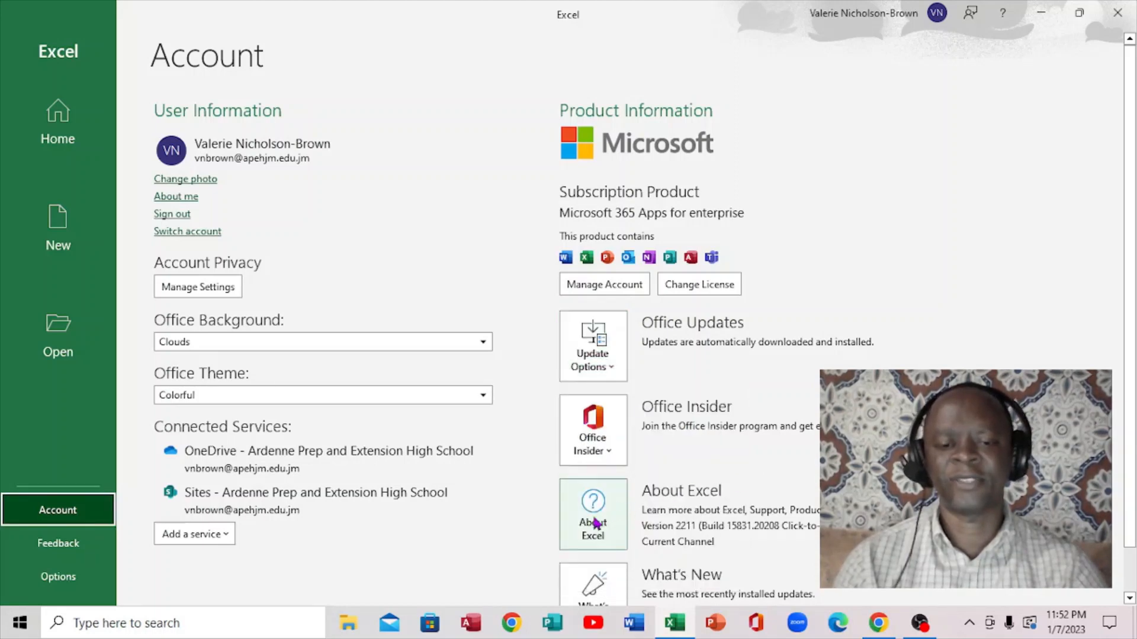
Examine the General and Formulas settings in Excel Options, dismiss them unchanged and close Excel.
left_click(49, 586)
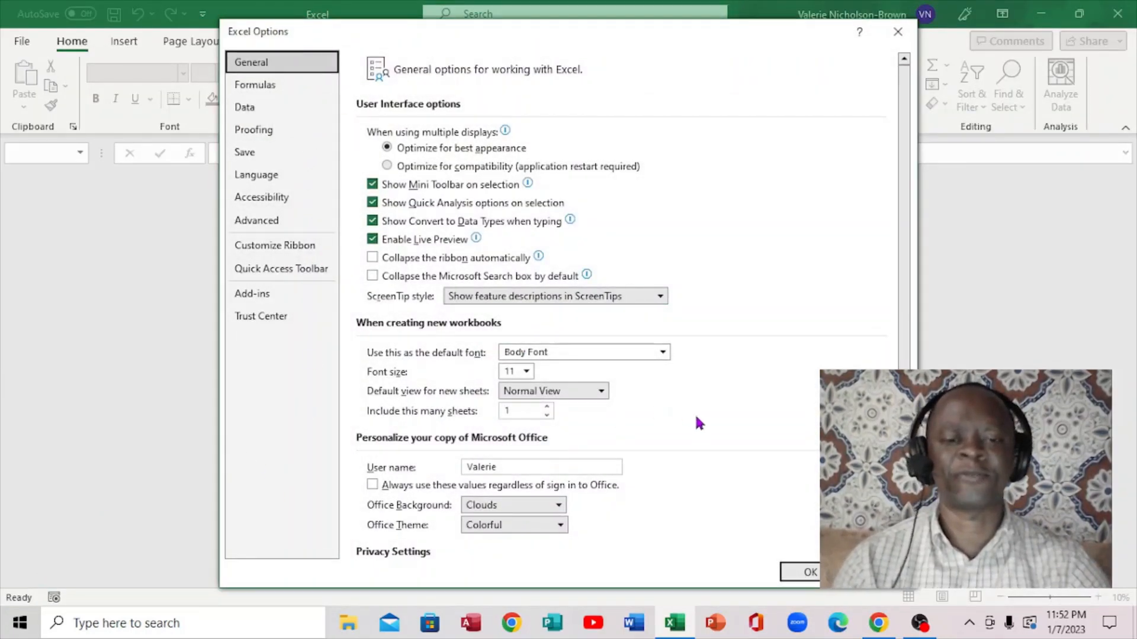
left_click(269, 86)
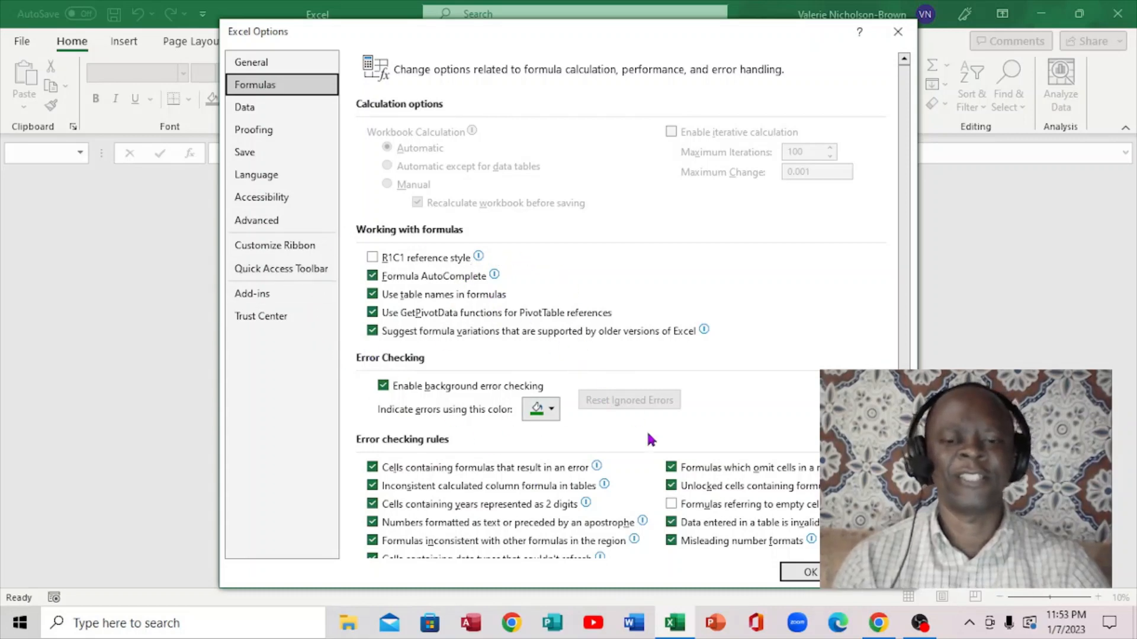
left_click(878, 572)
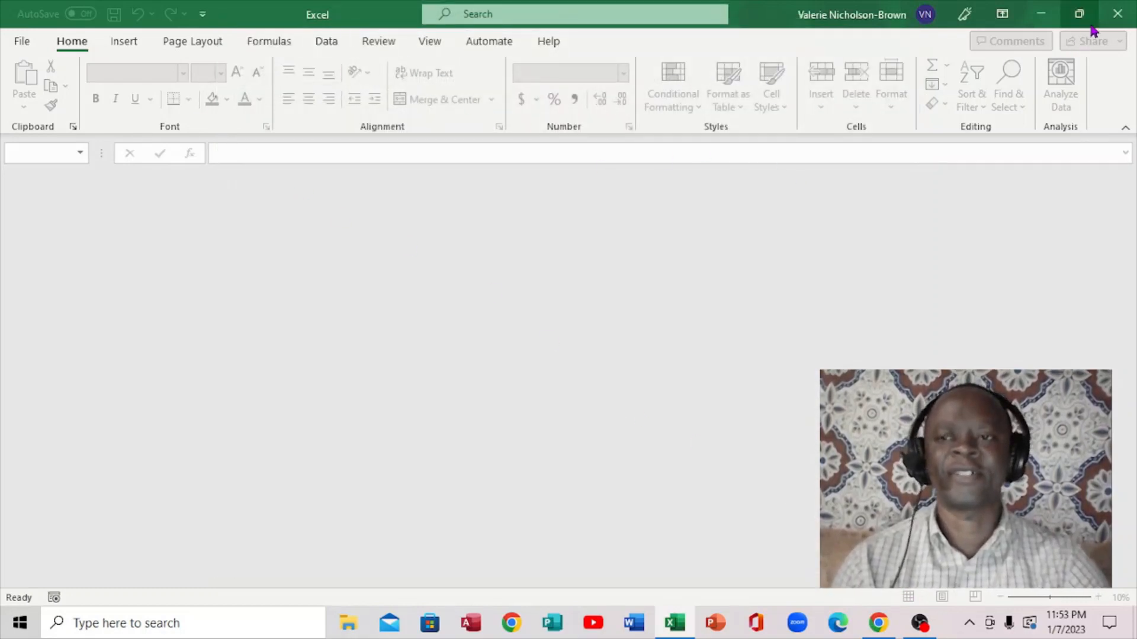
left_click(1109, 10)
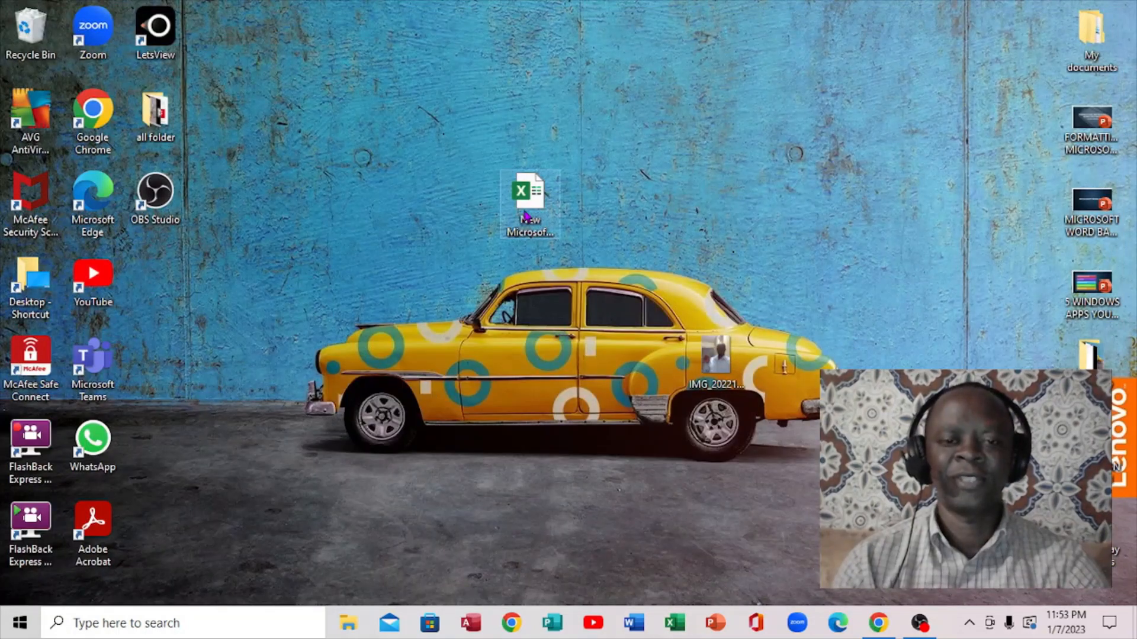
Open the New Microsoft Excel Worksheet file from the desktop and dismiss the Office sign-in notice.
double_click(525, 216)
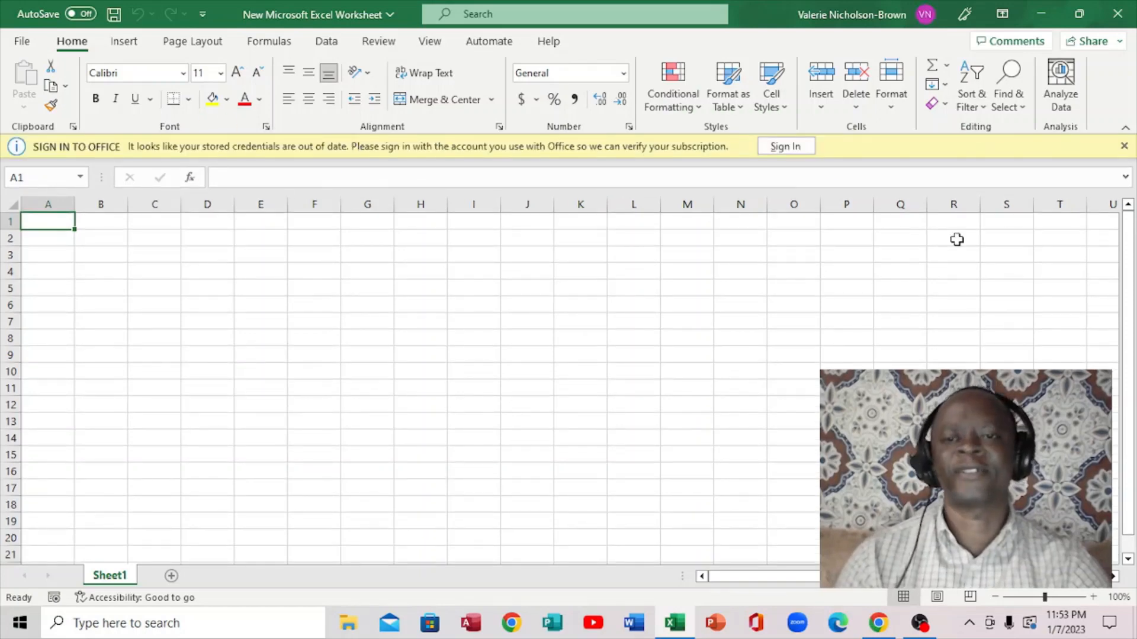
left_click(1123, 145)
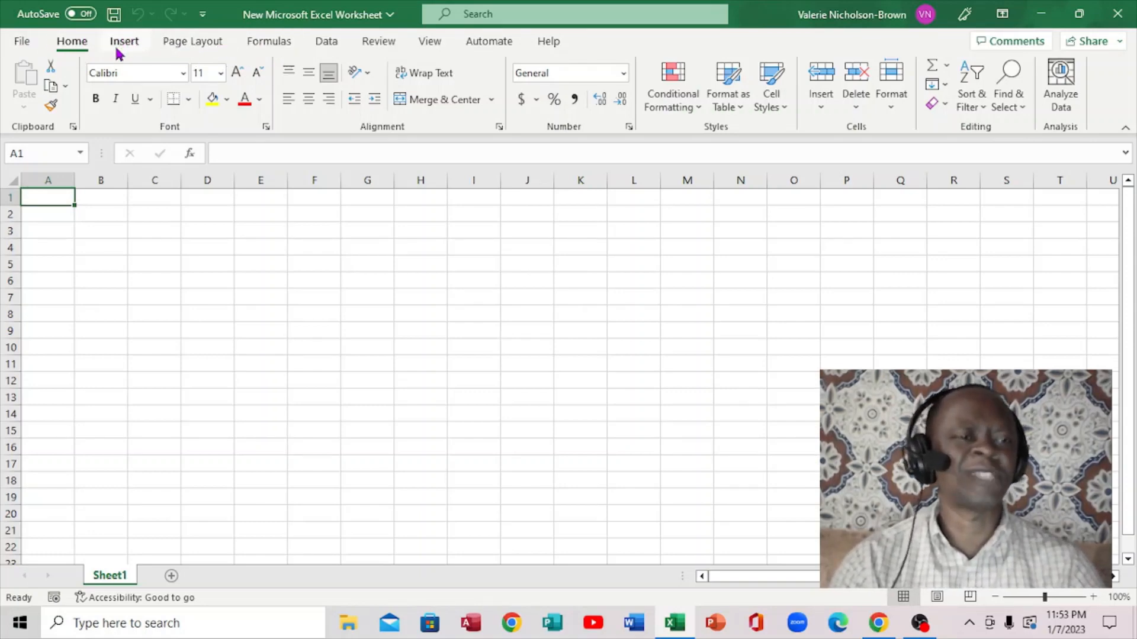
Review the workbook's file management pages for New, Open, Info and Save As.
left_click(25, 42)
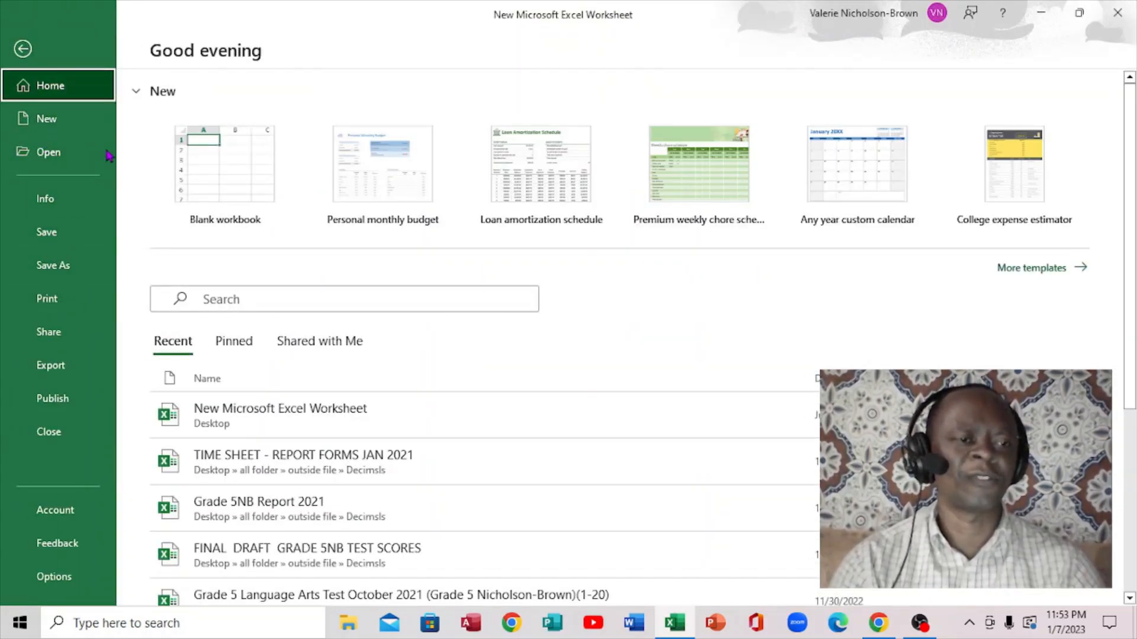
left_click(53, 120)
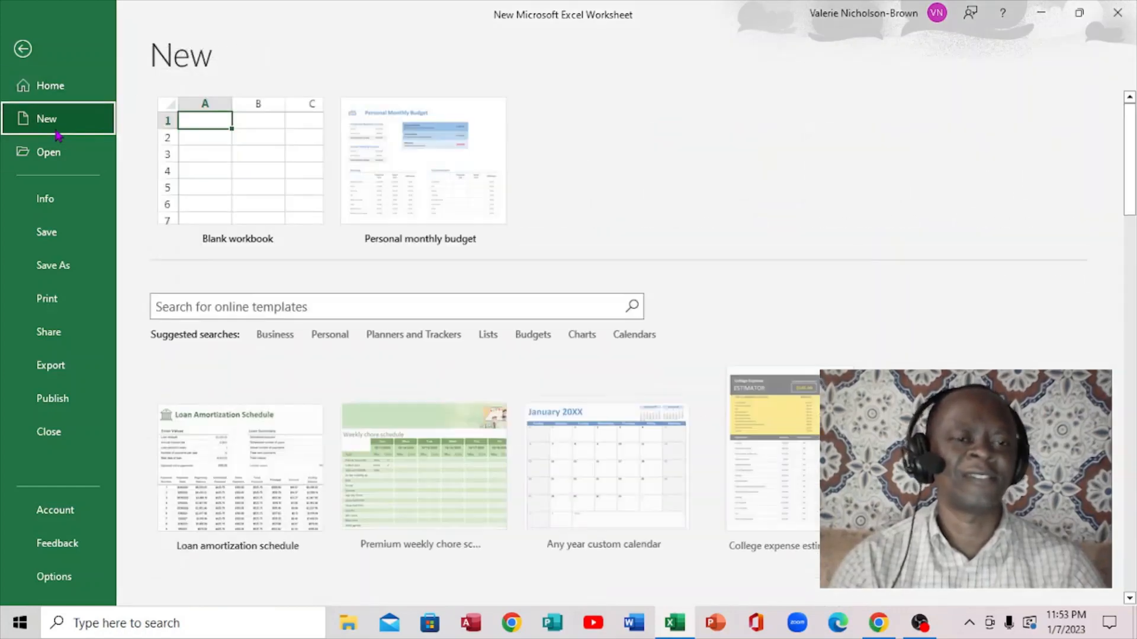
left_click(79, 158)
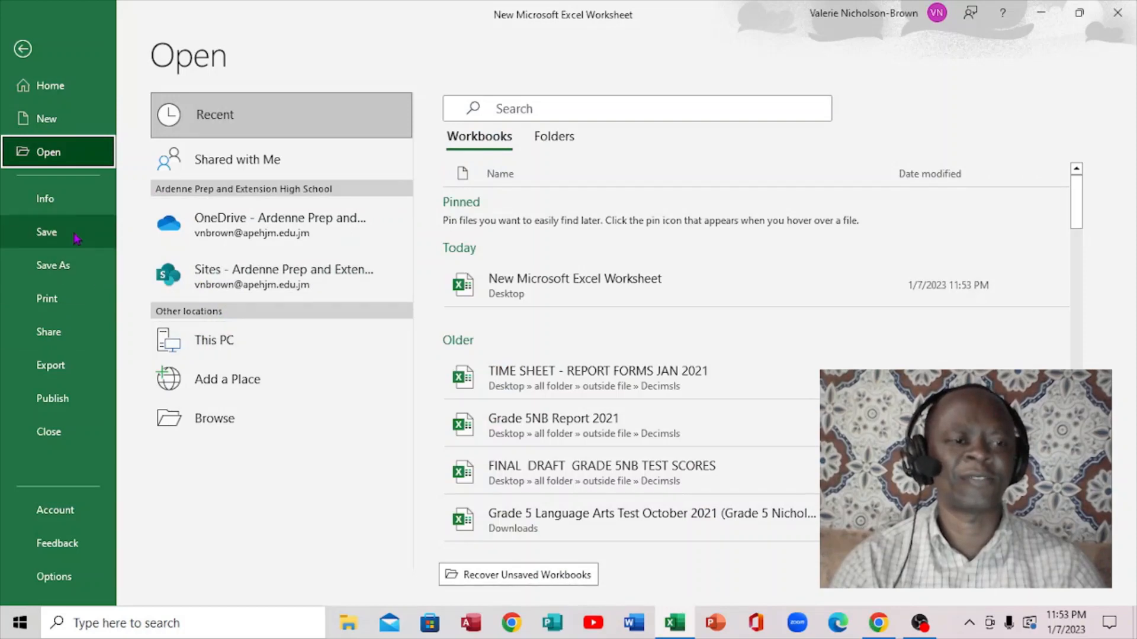
left_click(66, 201)
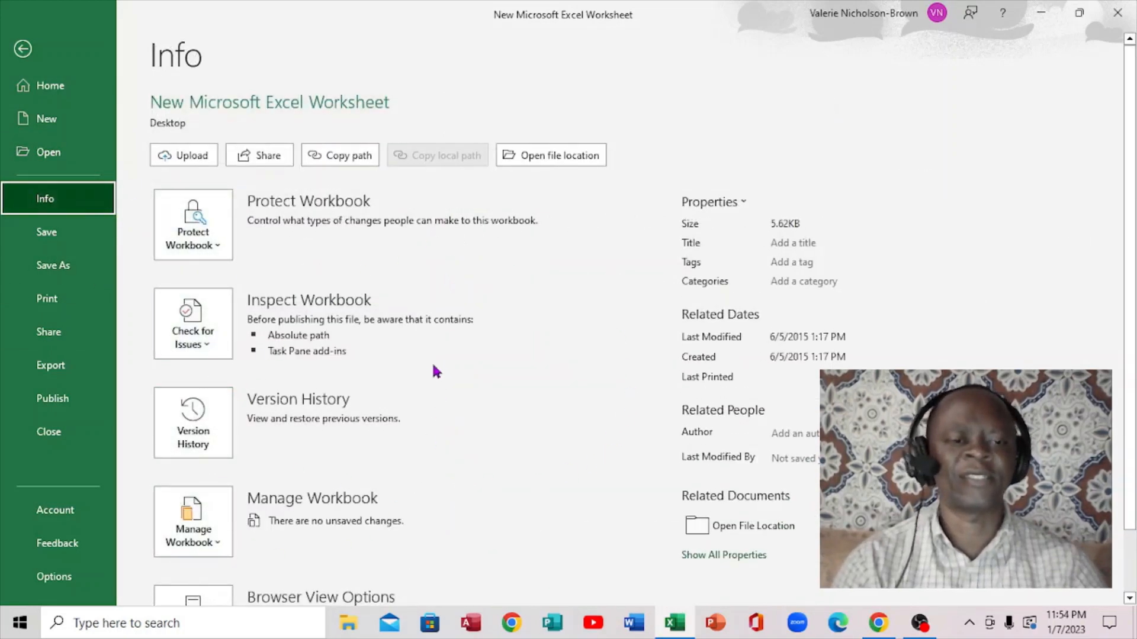
left_click(76, 262)
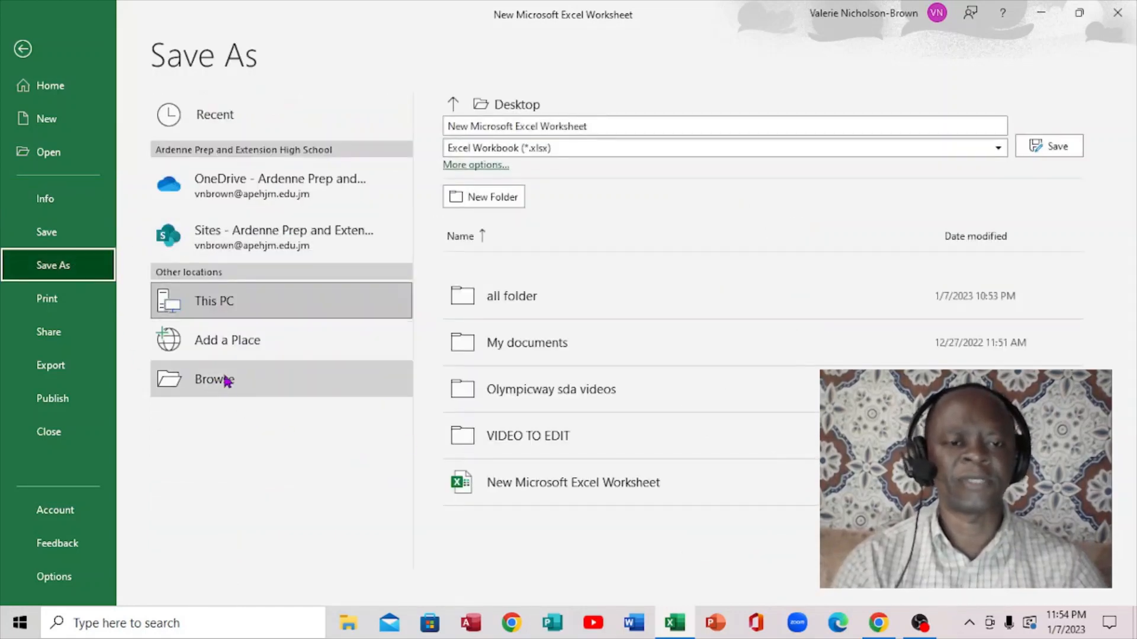
Review the workbook's Print, Share, Export and Publish options, then return to the worksheet.
left_click(52, 303)
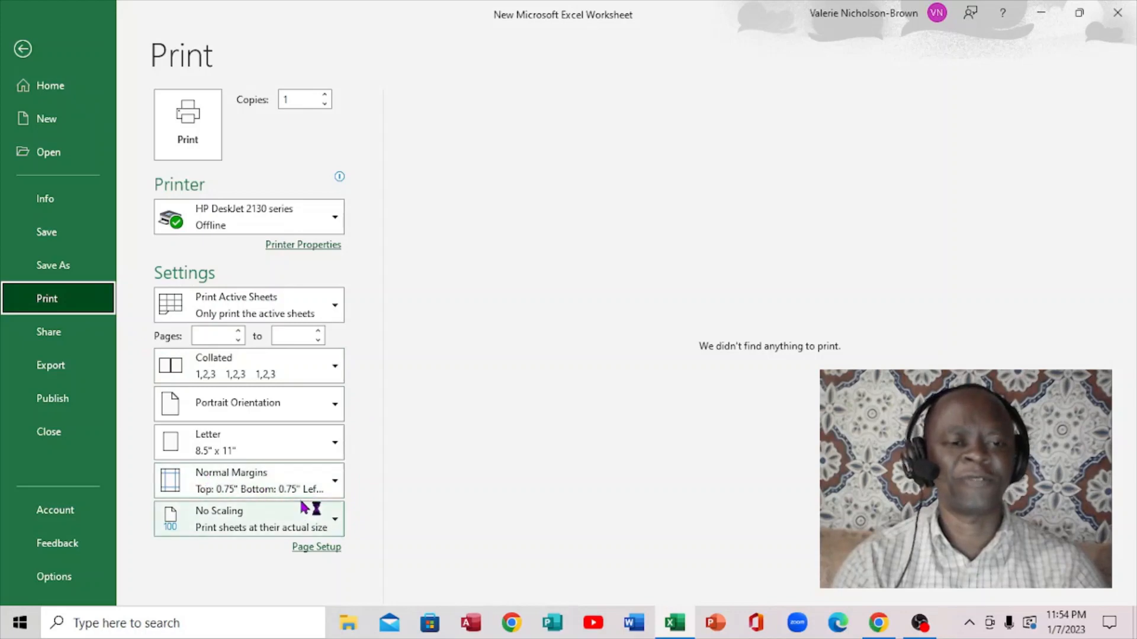
left_click(51, 332)
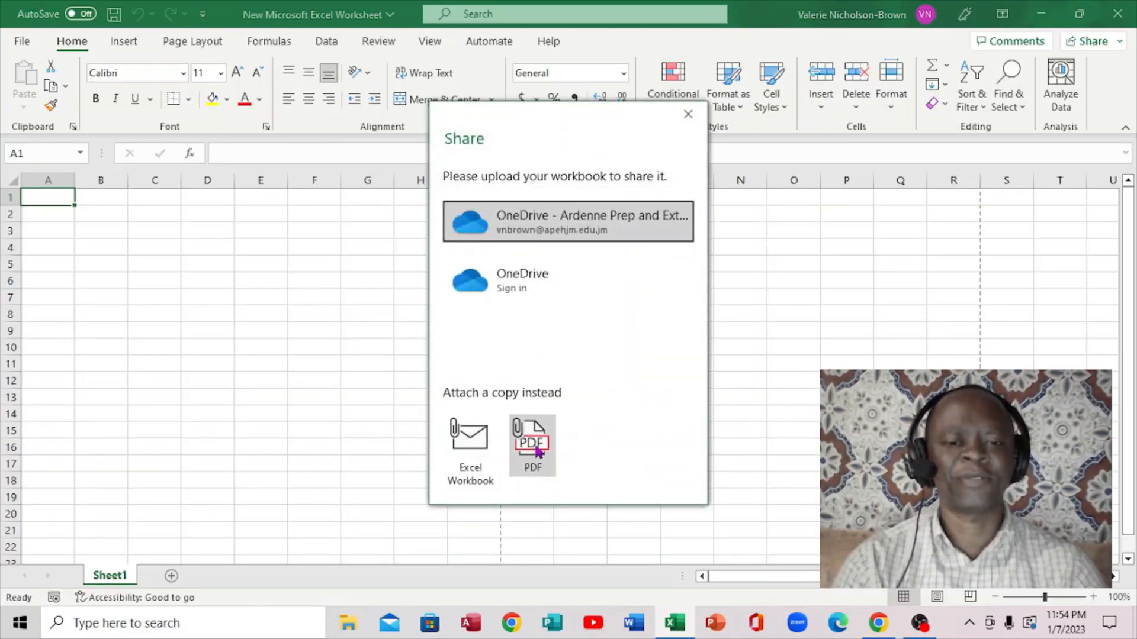
left_click(688, 115)
left_click(23, 46)
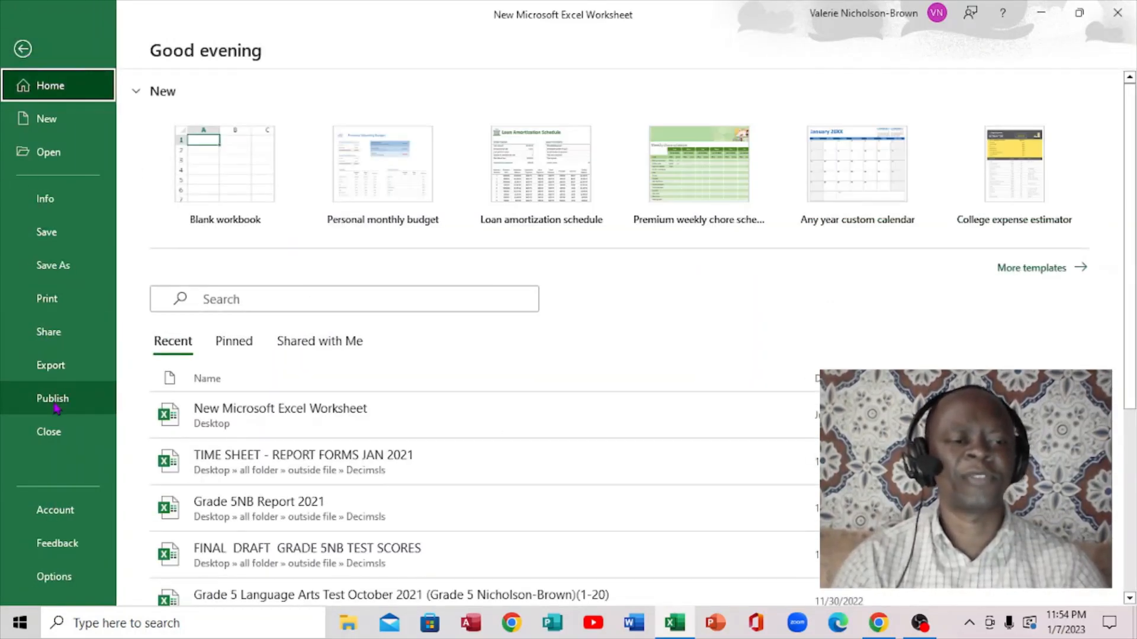
left_click(58, 367)
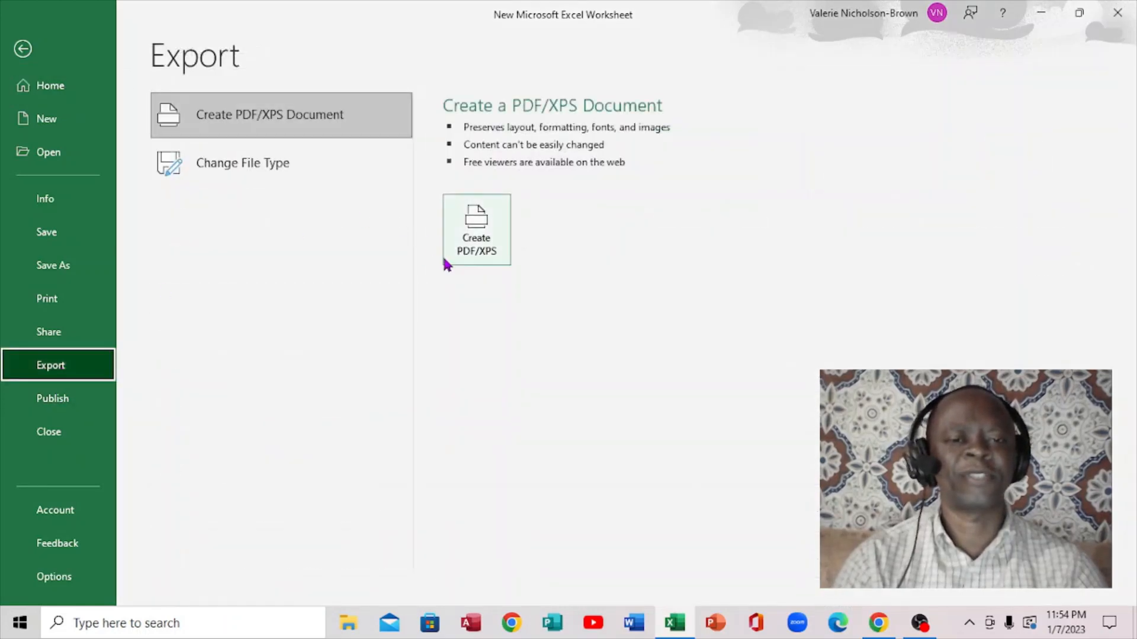
left_click(73, 398)
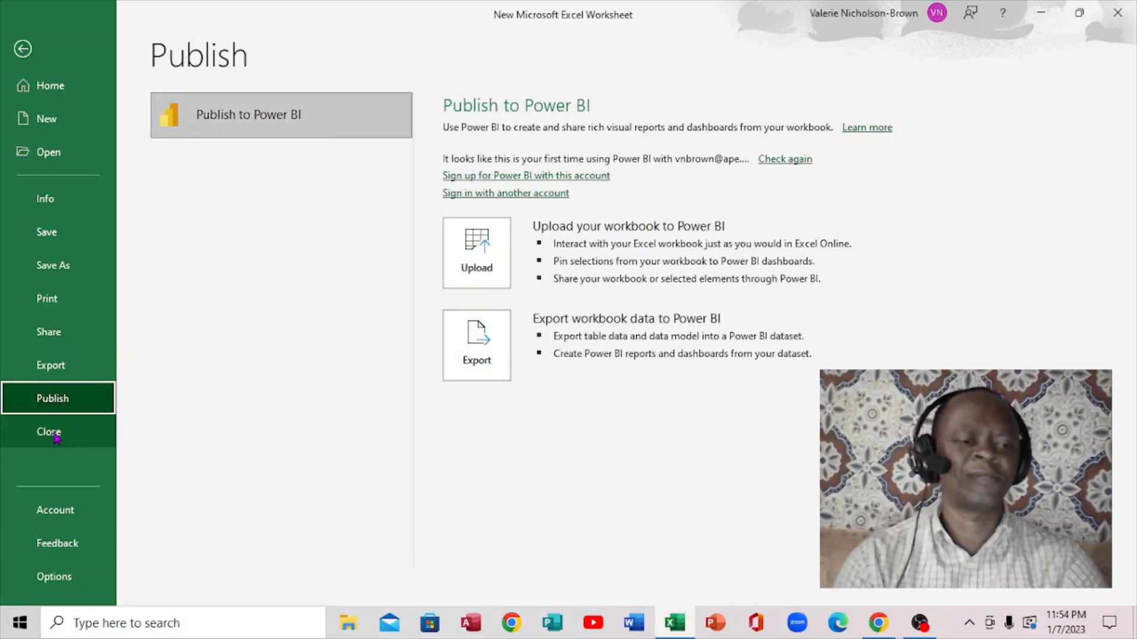
left_click(19, 54)
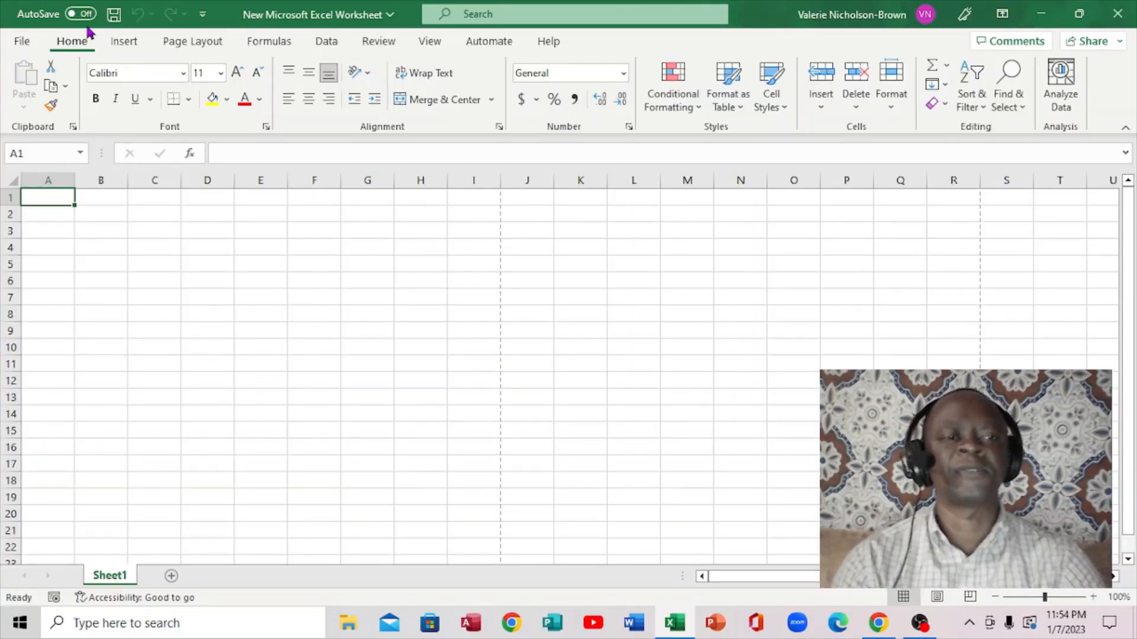
Look over the Insert, Formulas and Home command sets above the worksheet.
left_click(125, 42)
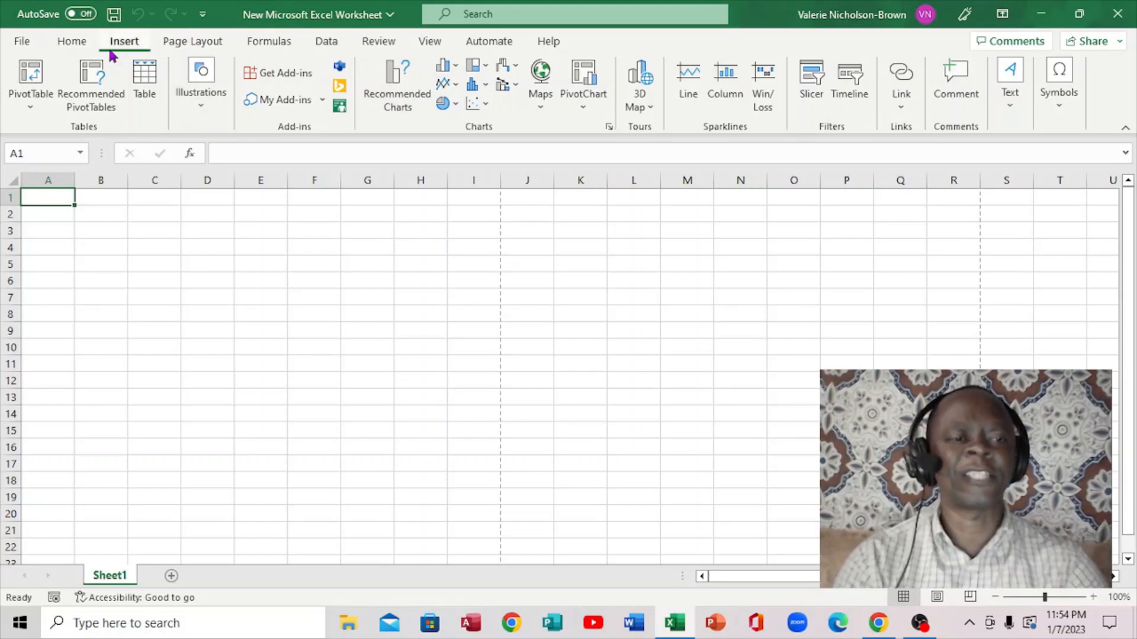
left_click(264, 42)
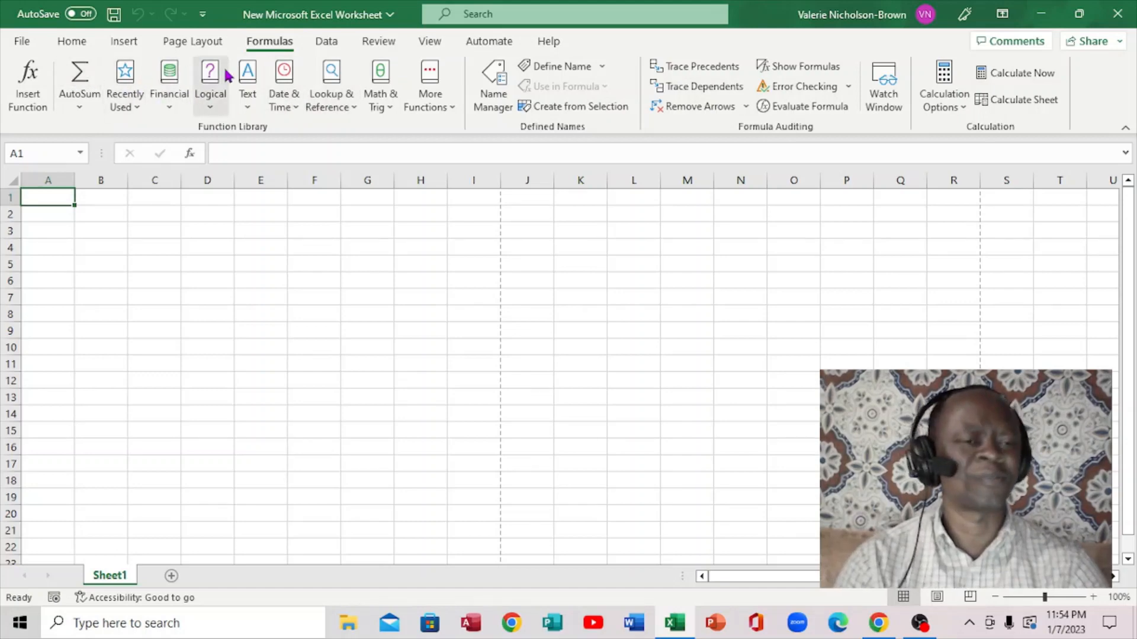
left_click(89, 47)
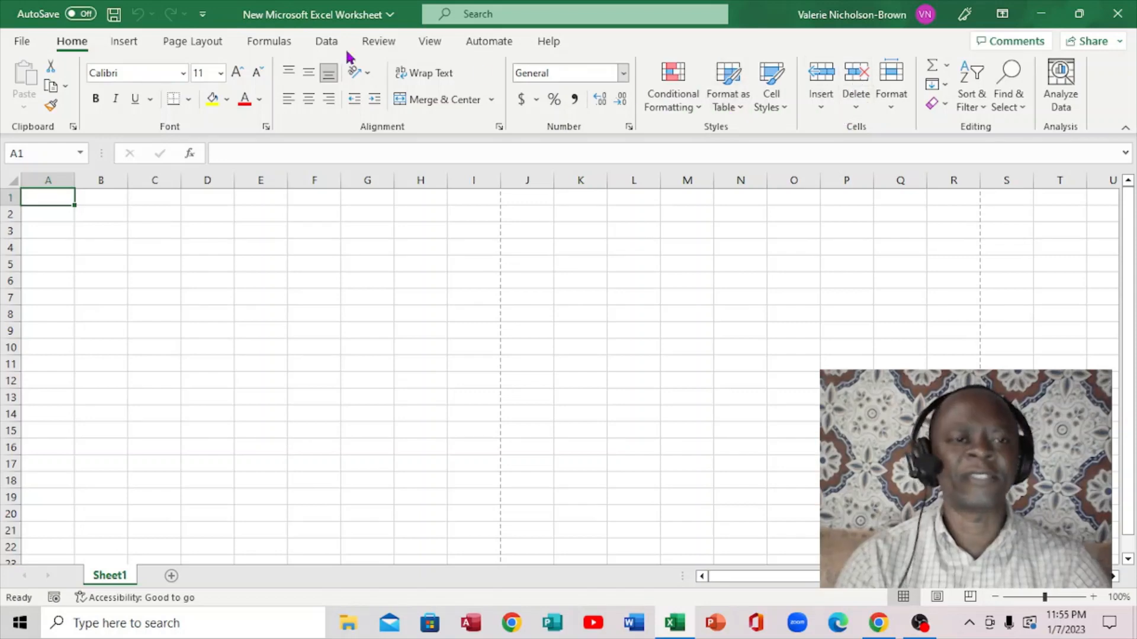
left_click(130, 41)
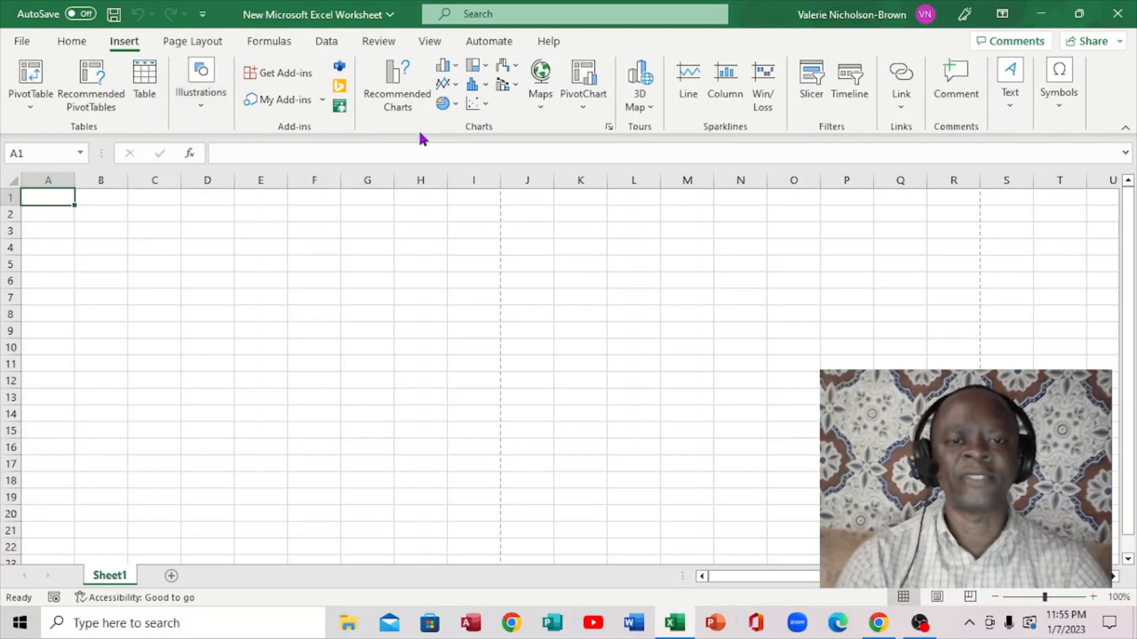
Examine the font settings in the Format Cells dialog and dismiss it without changes.
left_click(75, 43)
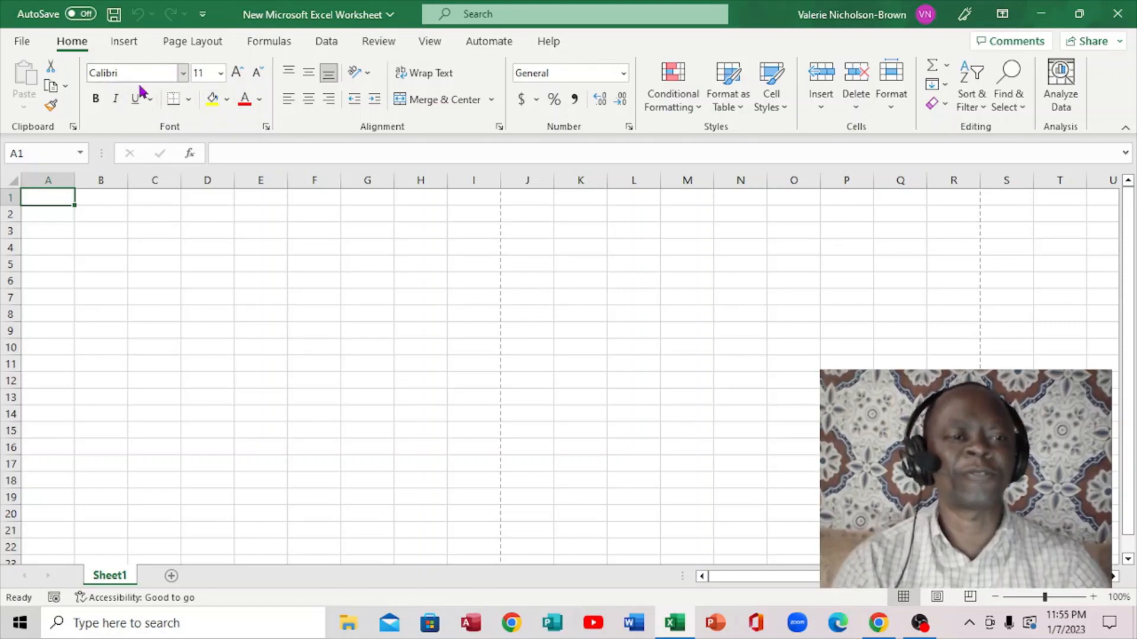
left_click(266, 126)
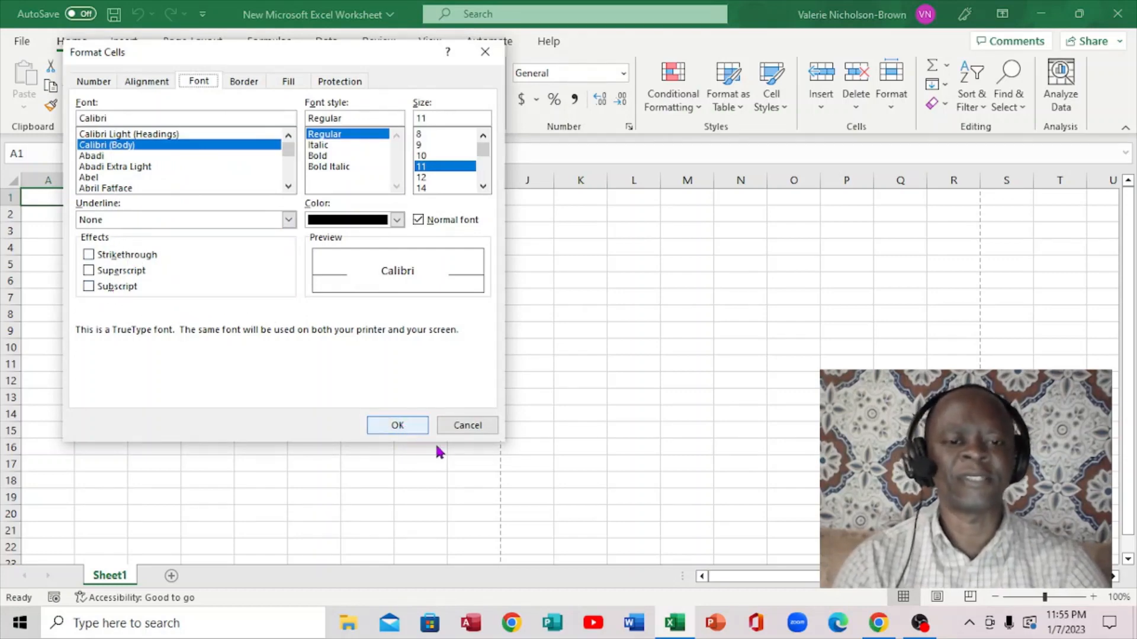
left_click(472, 431)
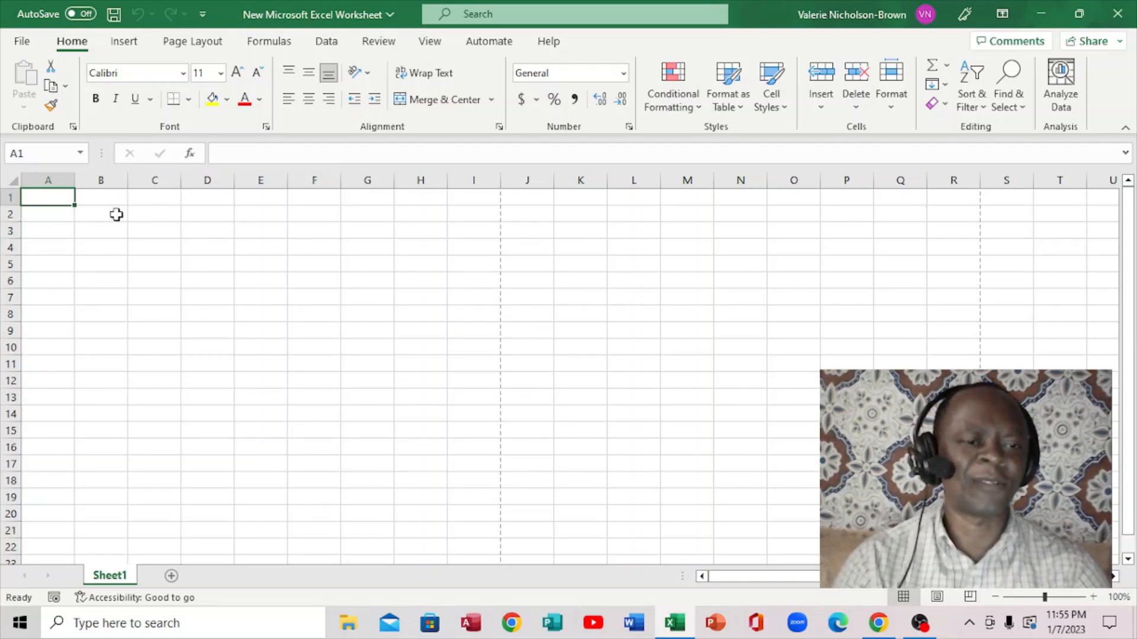
Select individual cells around the grid, such as D3, C5, G6, C3 and E4, to examine how columns and rows form cell references.
left_click(195, 235)
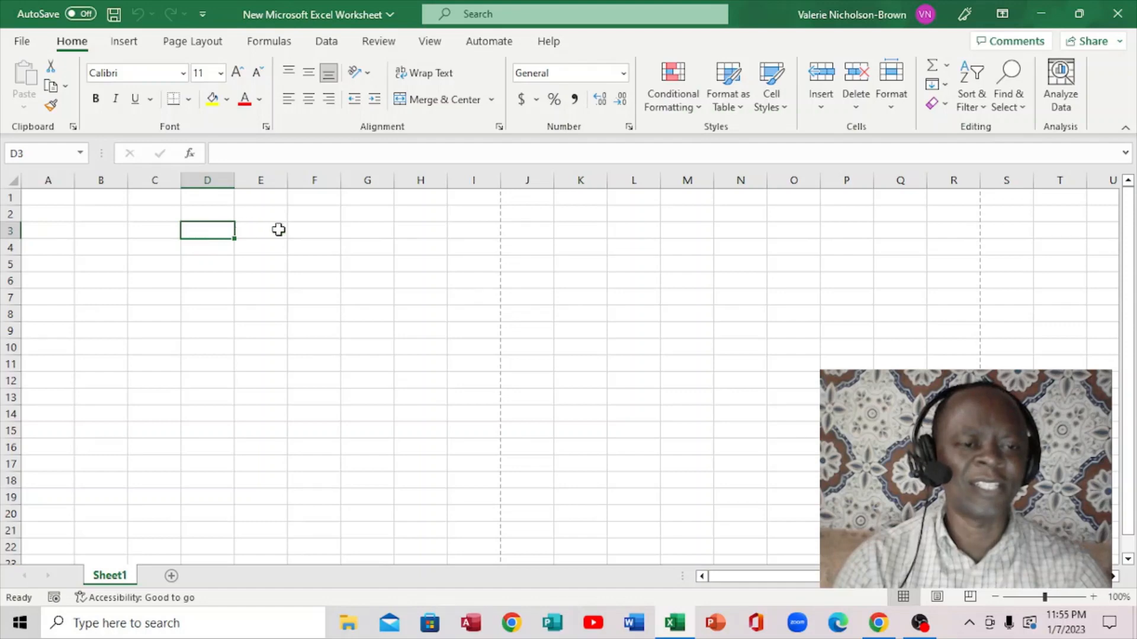
left_click(311, 232)
left_click(164, 220)
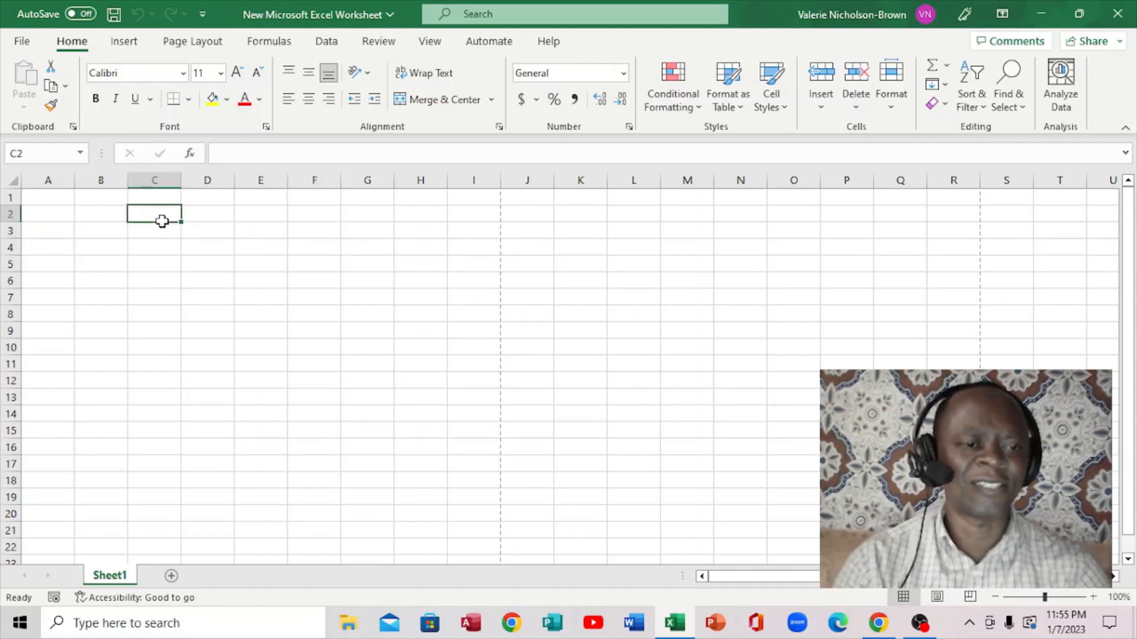
left_click(152, 247)
left_click(150, 267)
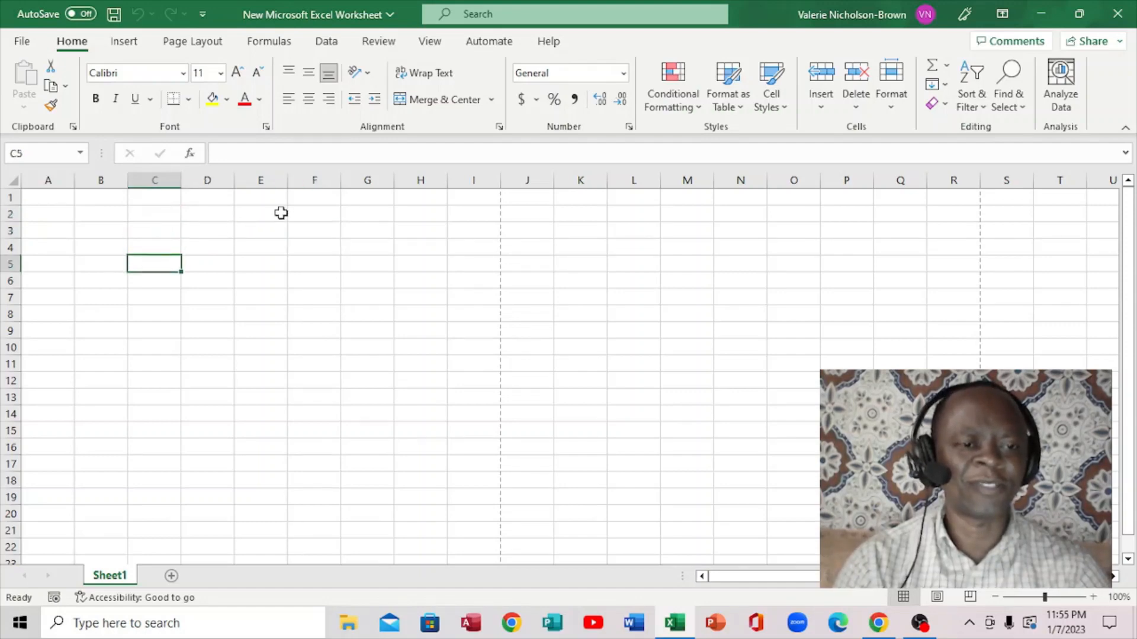
left_click(311, 206)
left_click(354, 265)
left_click(352, 280)
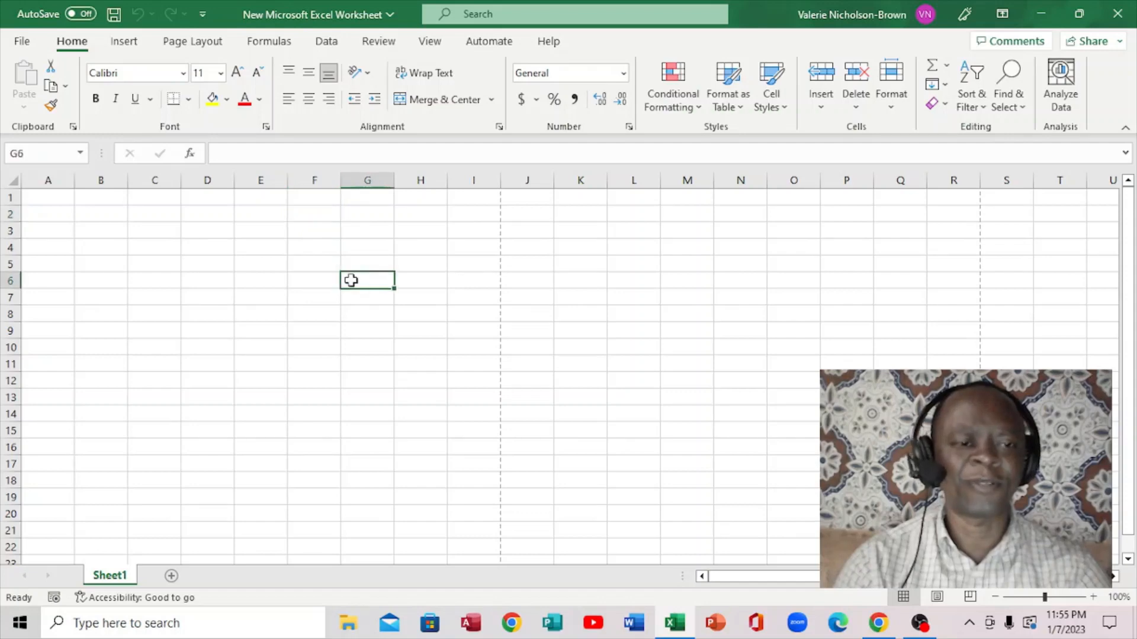
left_click(161, 227)
left_click(229, 234)
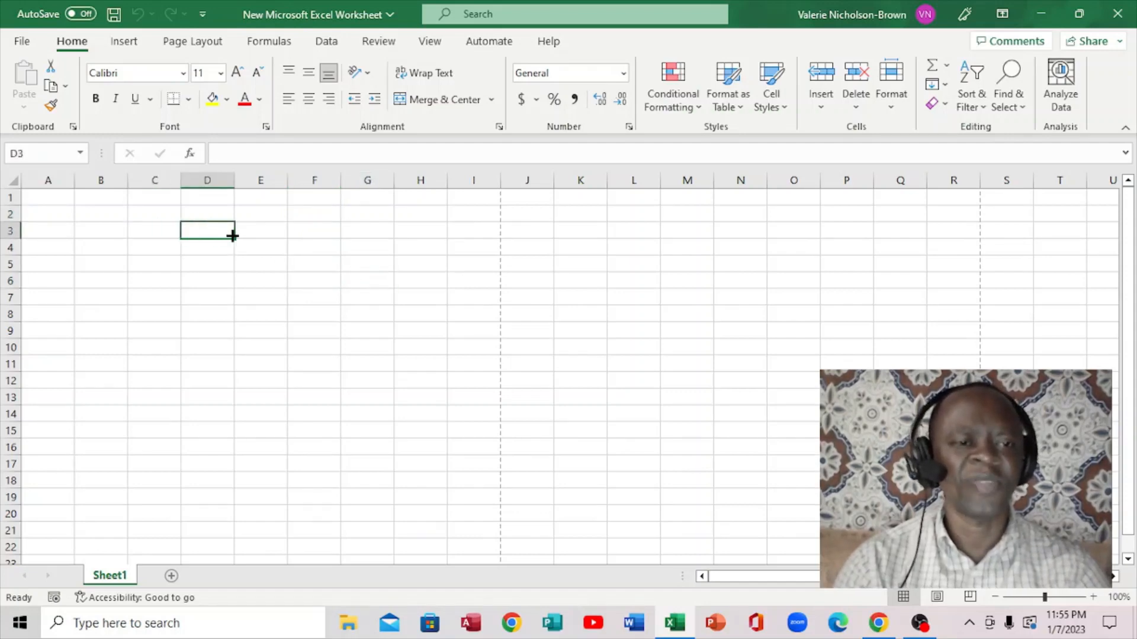
left_click(260, 280)
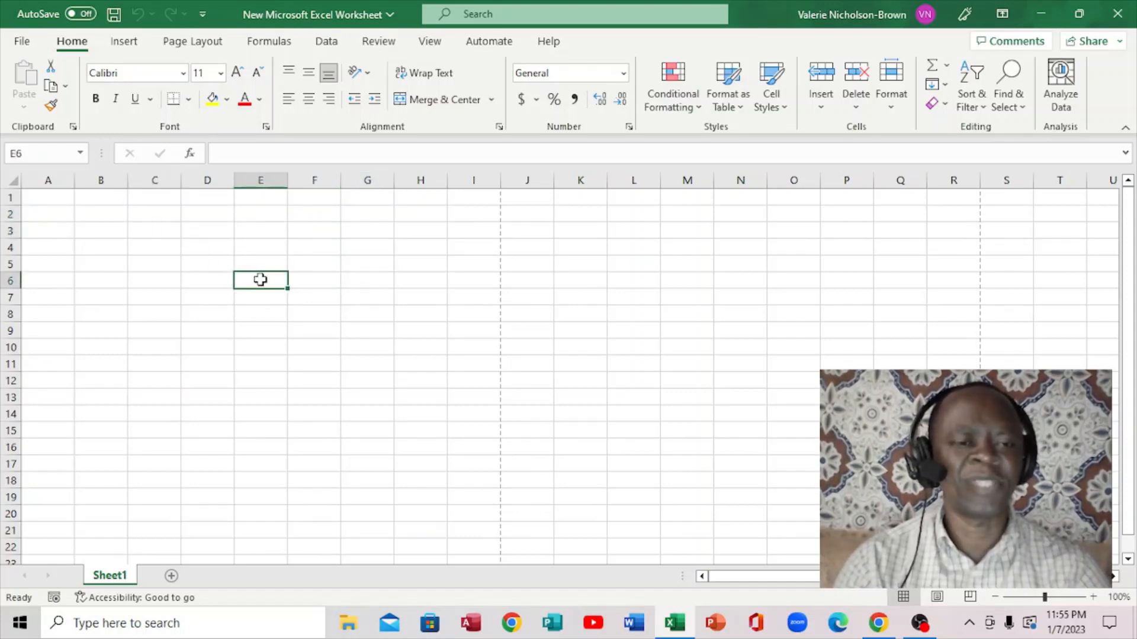
left_click(208, 232)
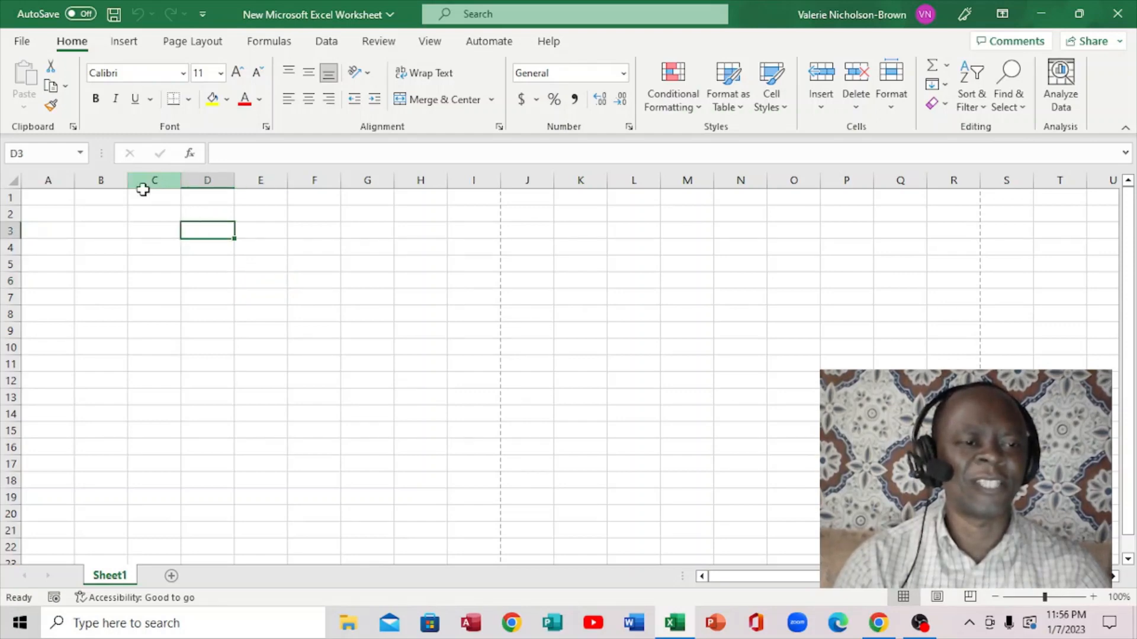
left_click(290, 235)
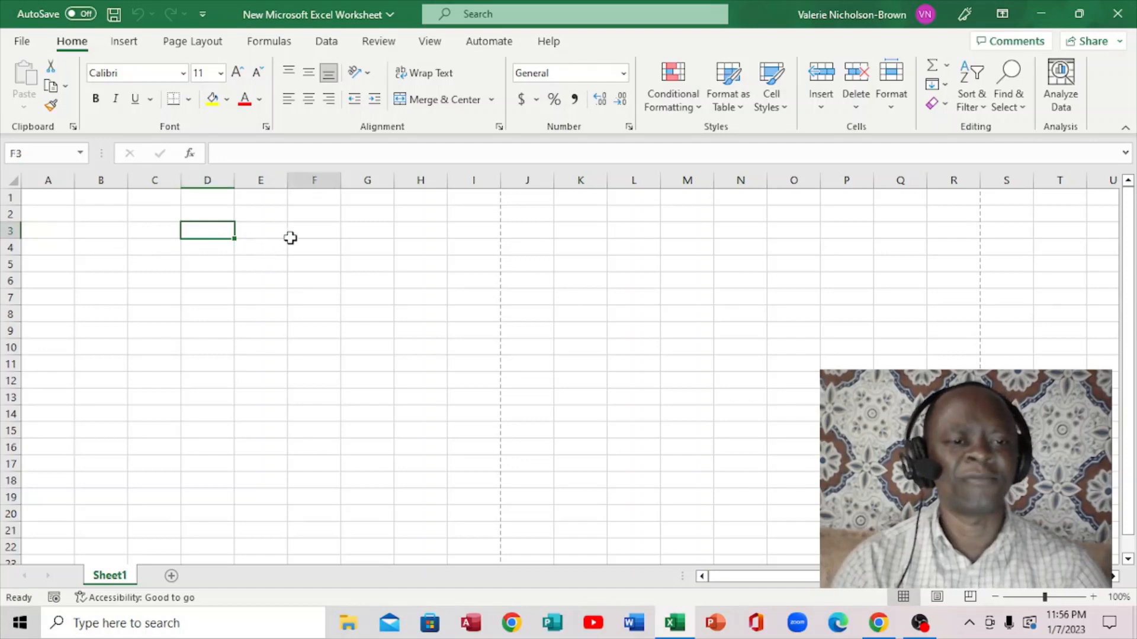
left_click(138, 236)
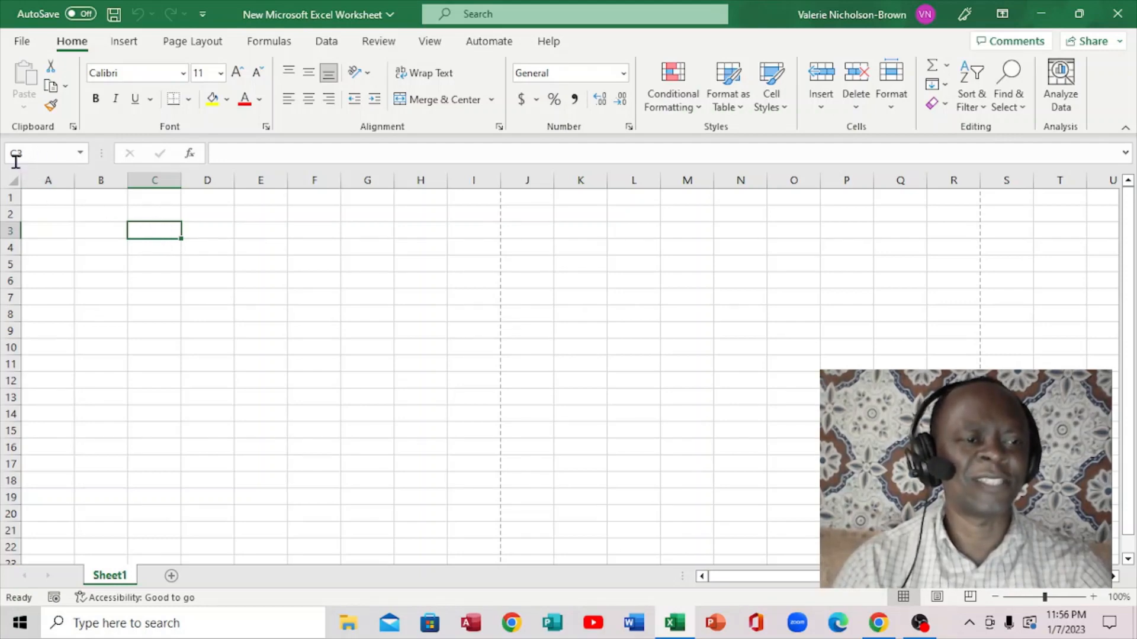
left_click(256, 244)
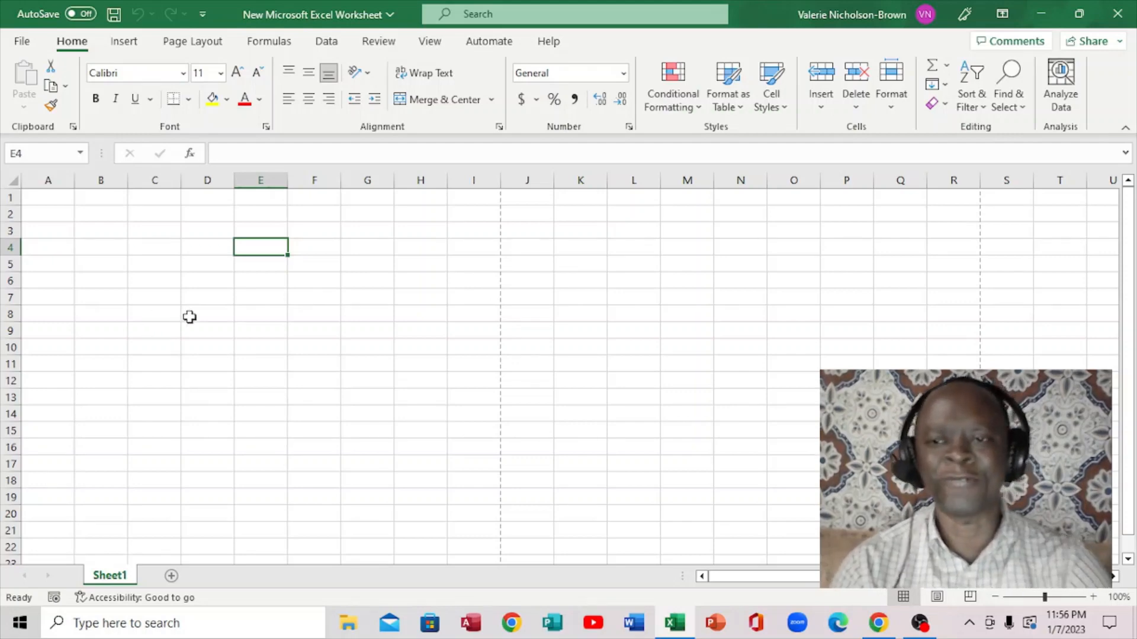
Enter the text Man in cell A3 and the number 34 in cell B3.
left_click(61, 225)
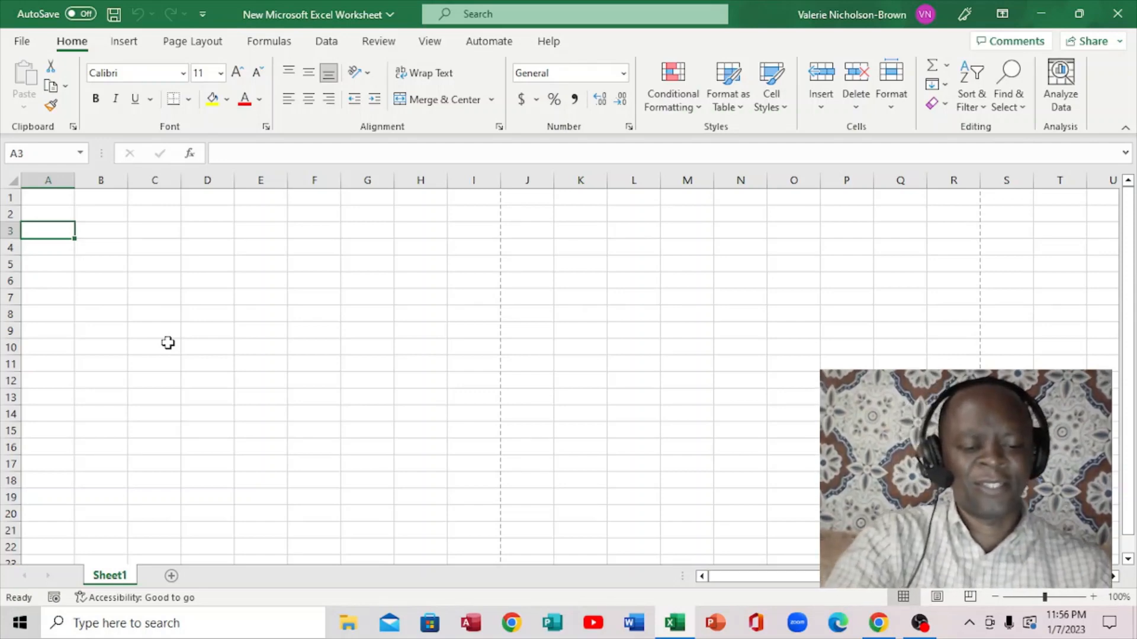
type("Man")
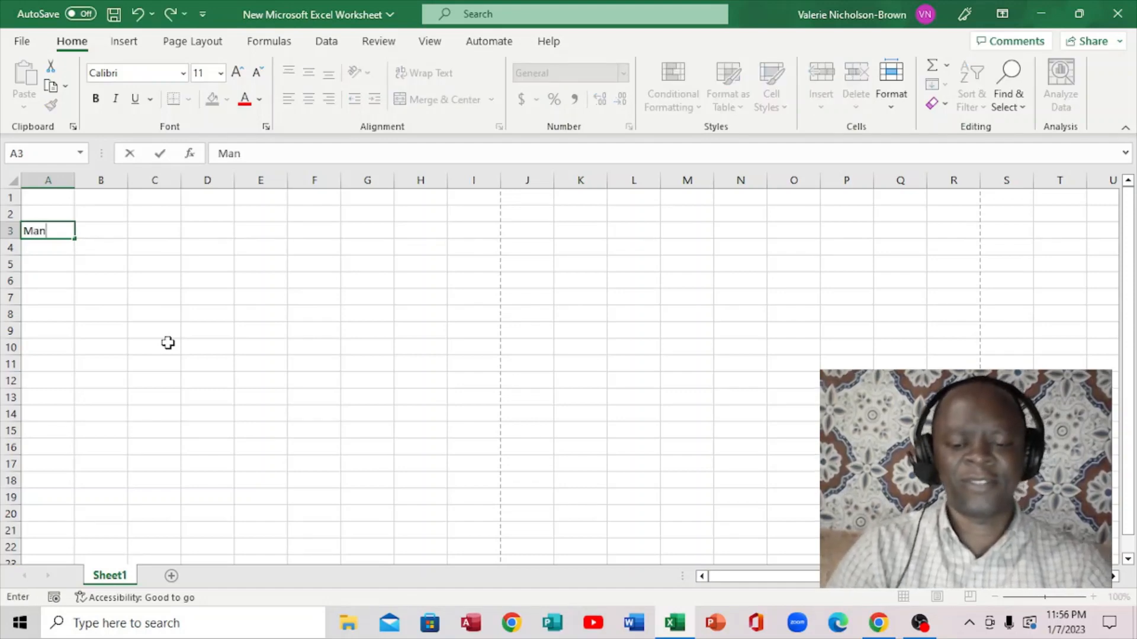
key("Return")
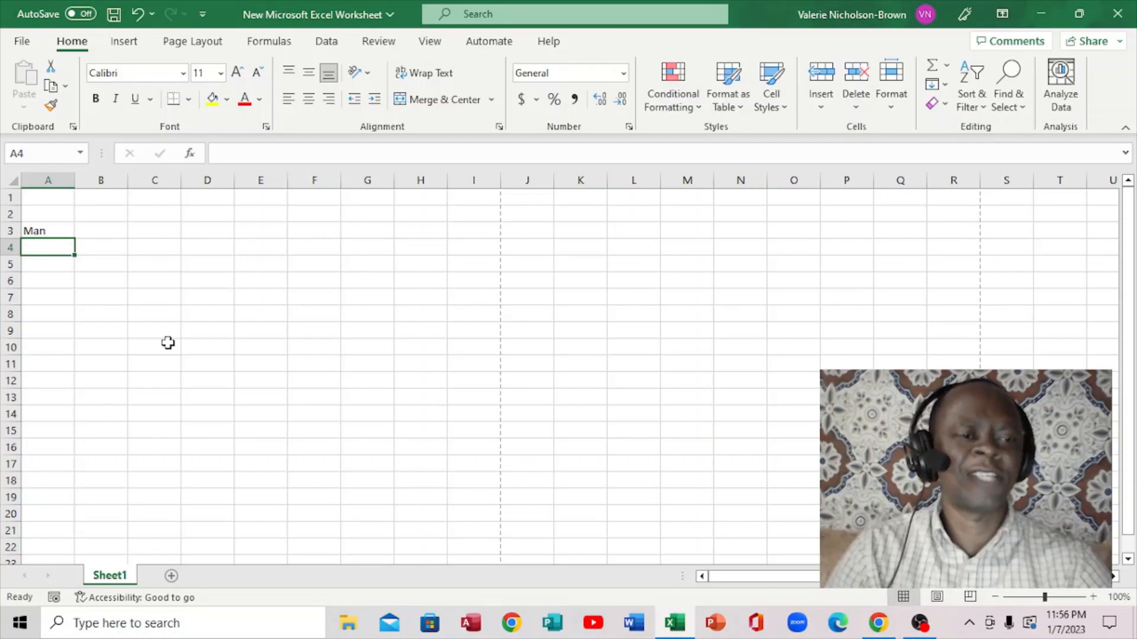
left_click(97, 235)
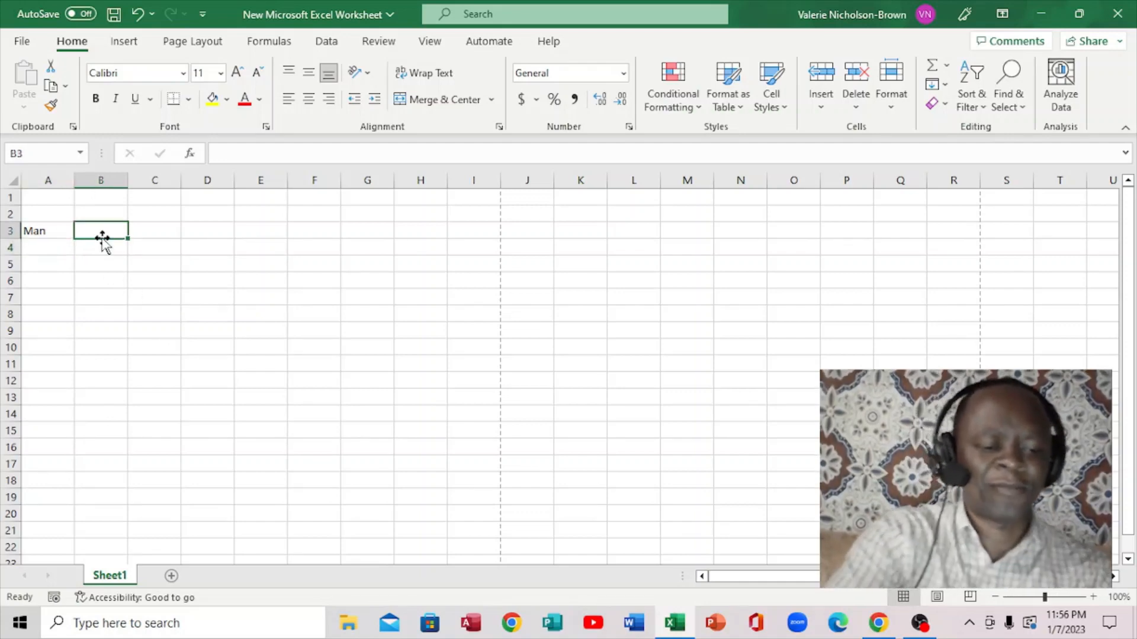
type("34")
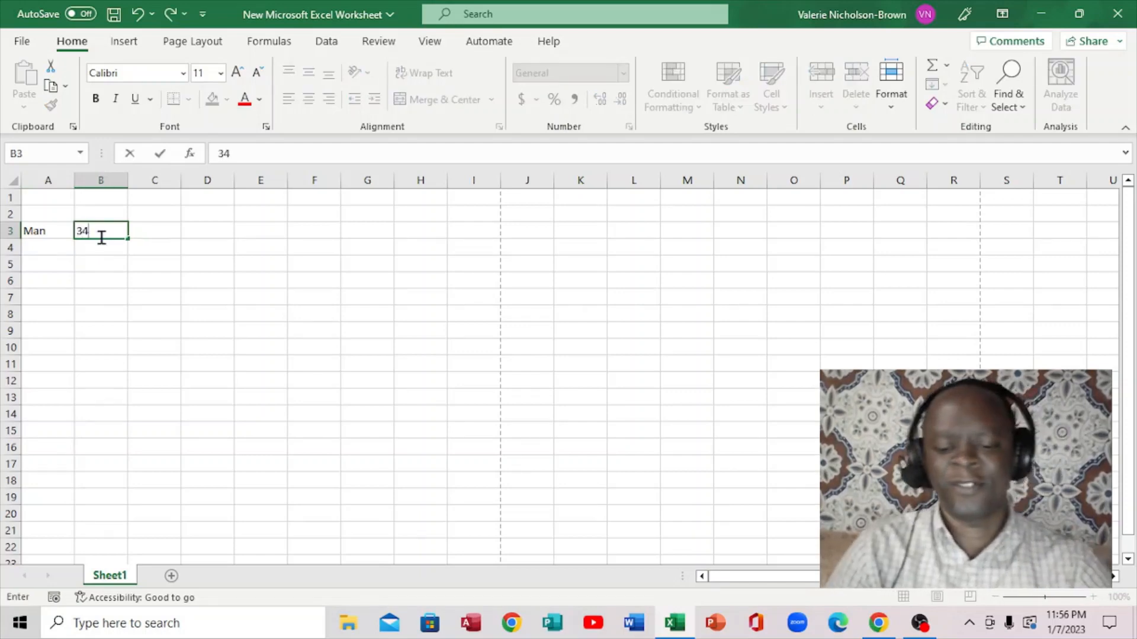
key("Return")
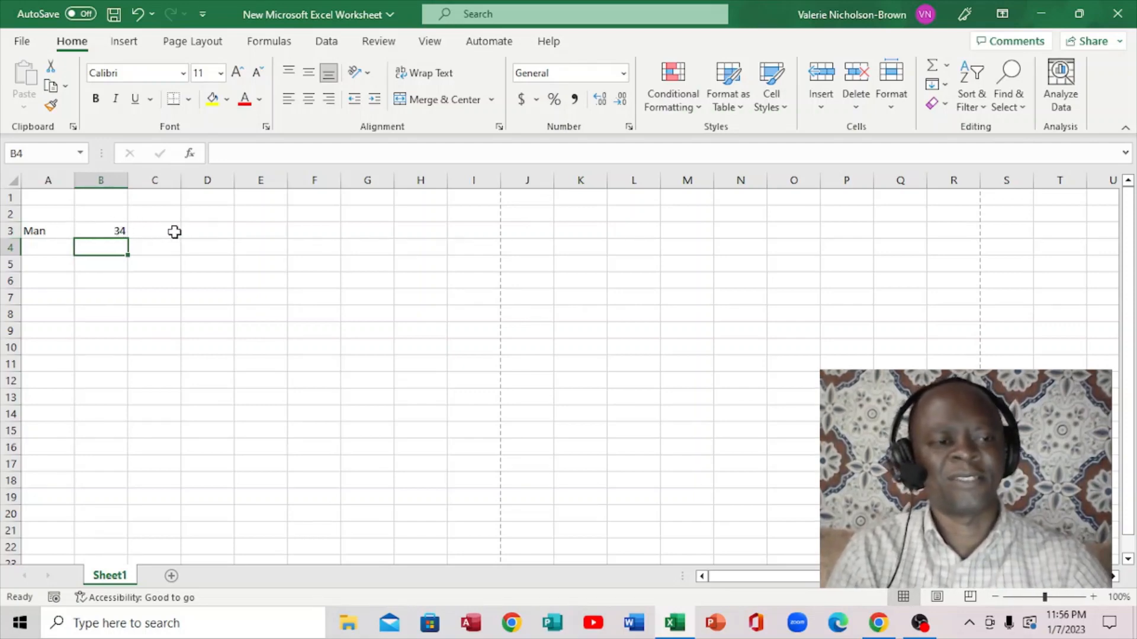
Set the font size of the text in cell A3 to 22.
left_click(107, 228)
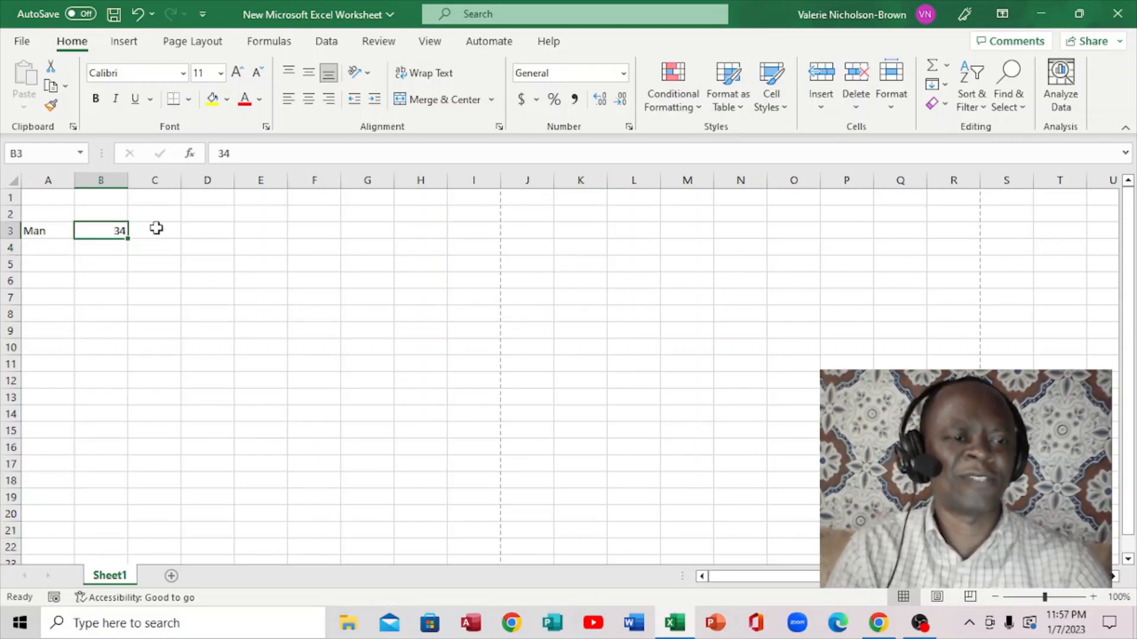
left_click(49, 231)
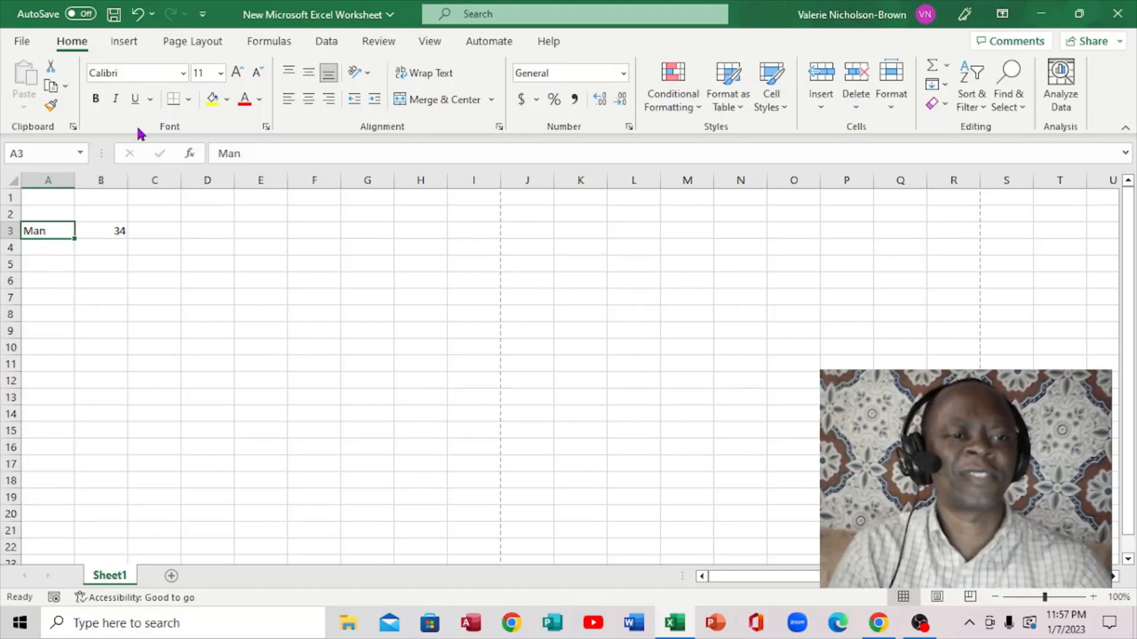
left_click(220, 74)
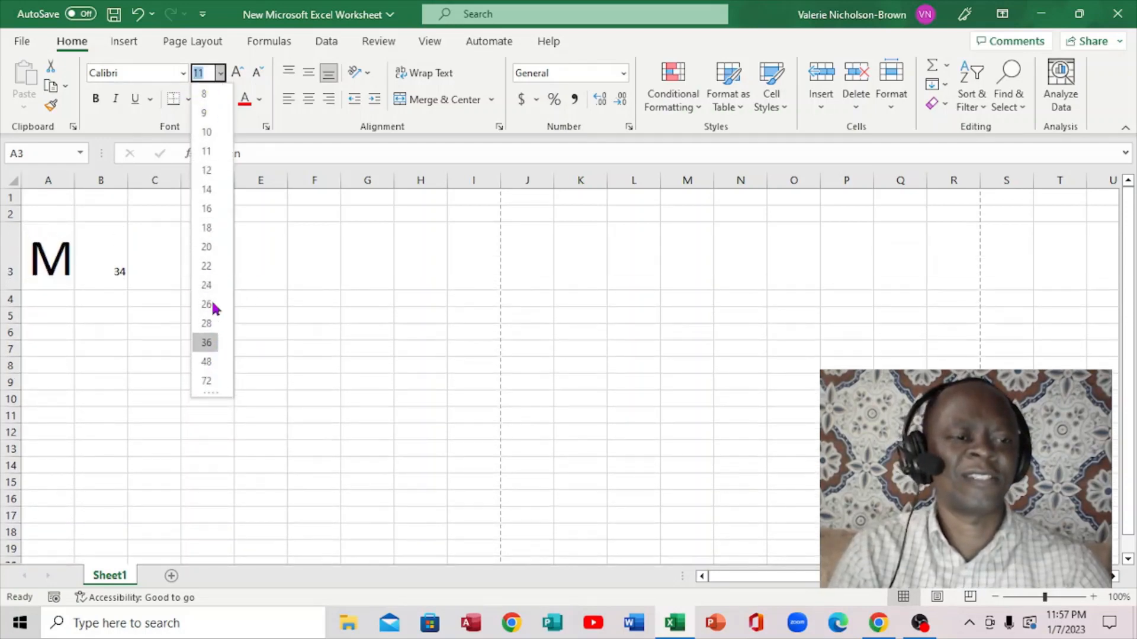
left_click(206, 266)
Increase the font size of the number in cell B3 stepwise to 22.
left_click(121, 249)
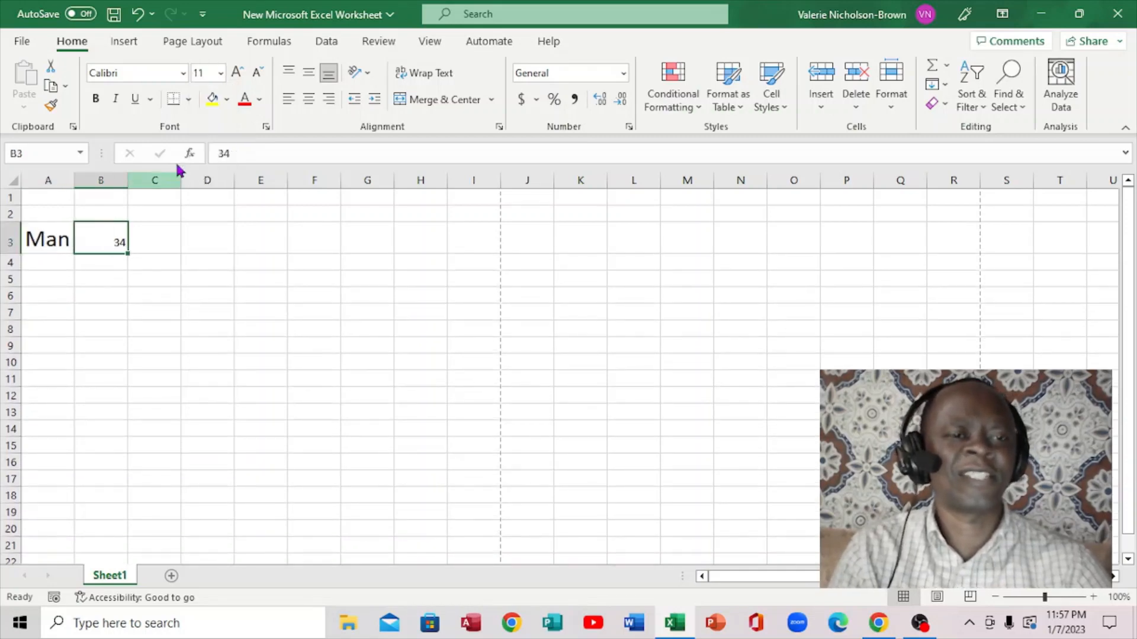
left_click(237, 73)
left_click(236, 73)
left_click(237, 73)
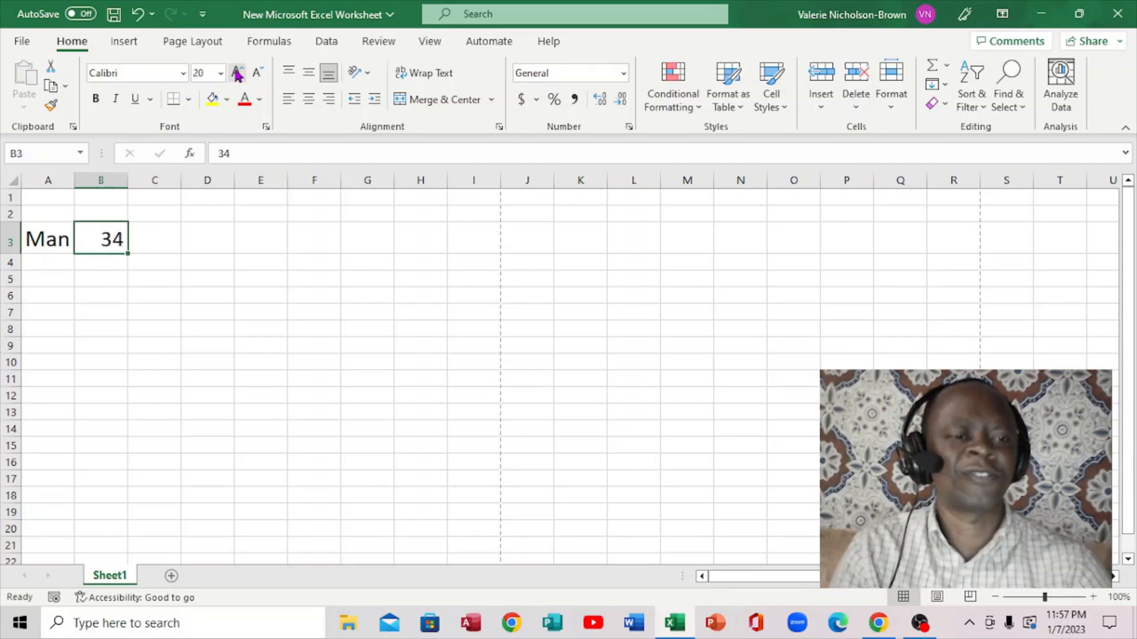
left_click(237, 73)
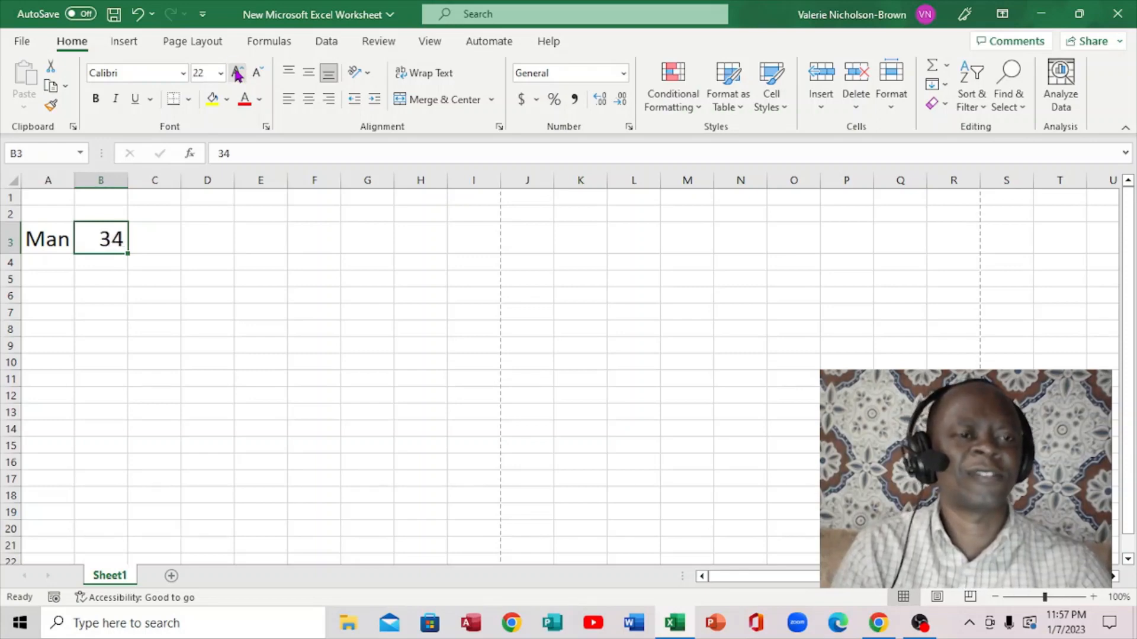
left_click(152, 104)
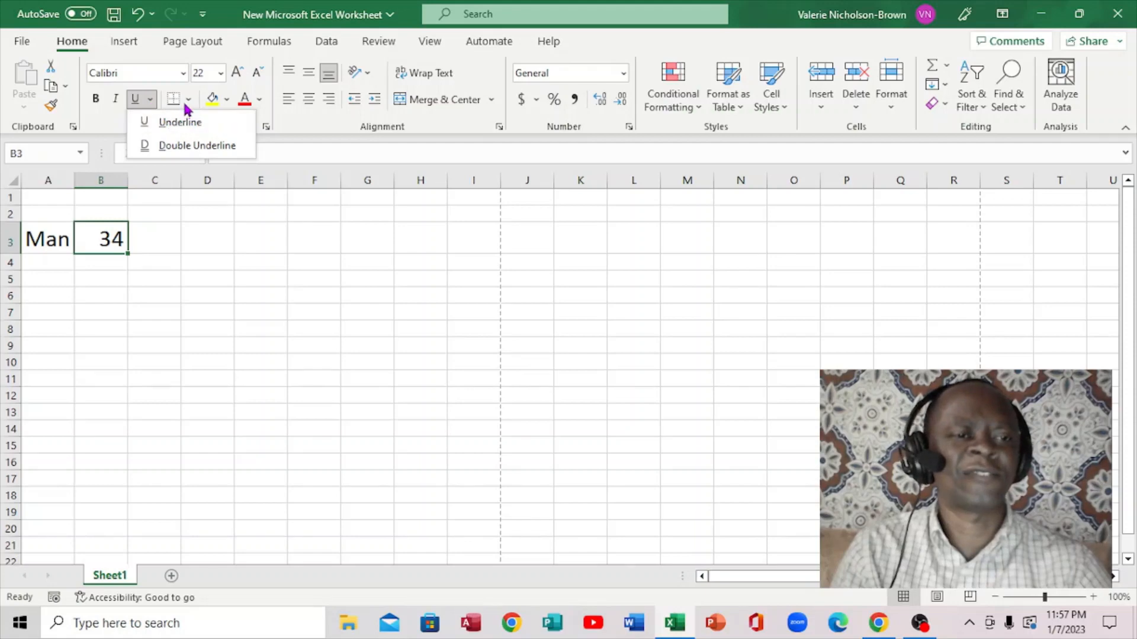
left_click(259, 101)
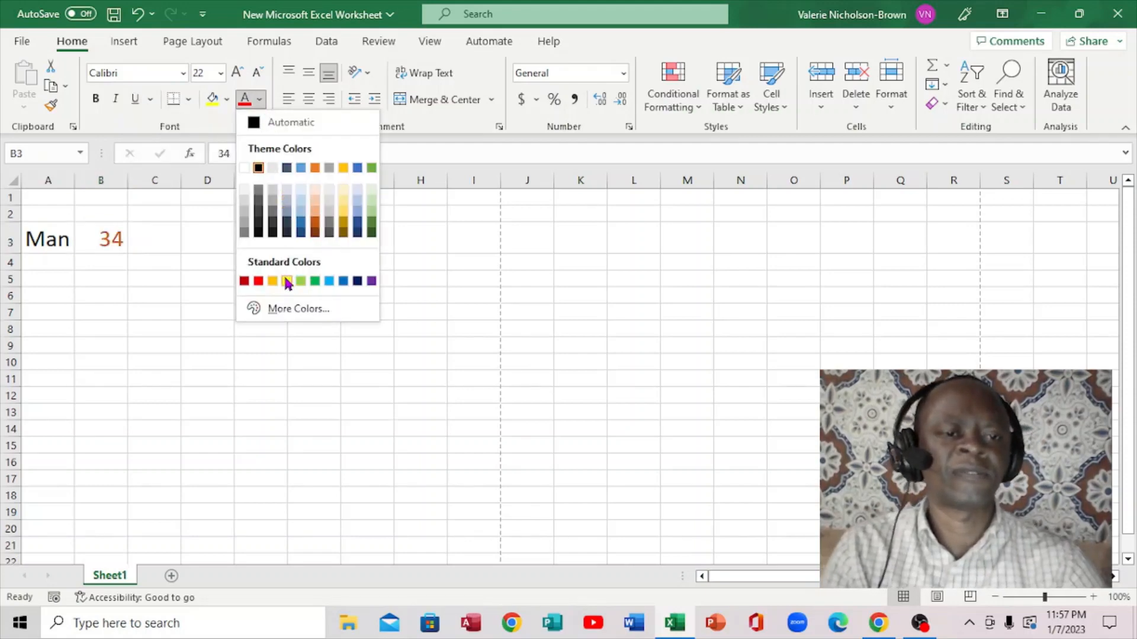
left_click(396, 198)
Enter the number 76 in cell C3 and try to increase its font size while the cell is being edited.
left_click(161, 239)
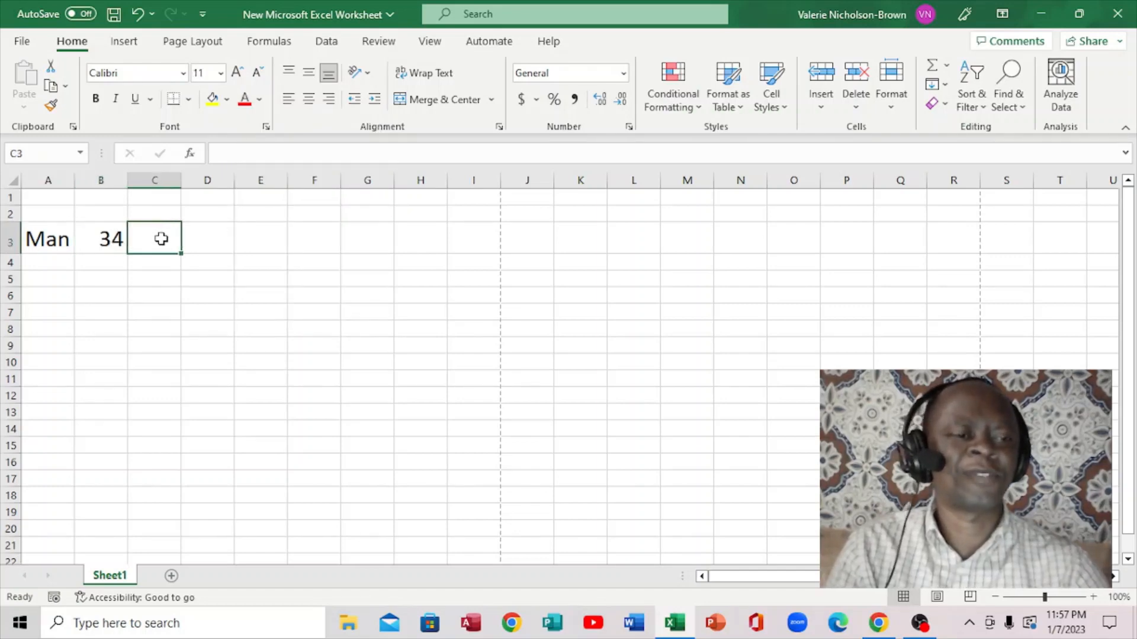
type("76")
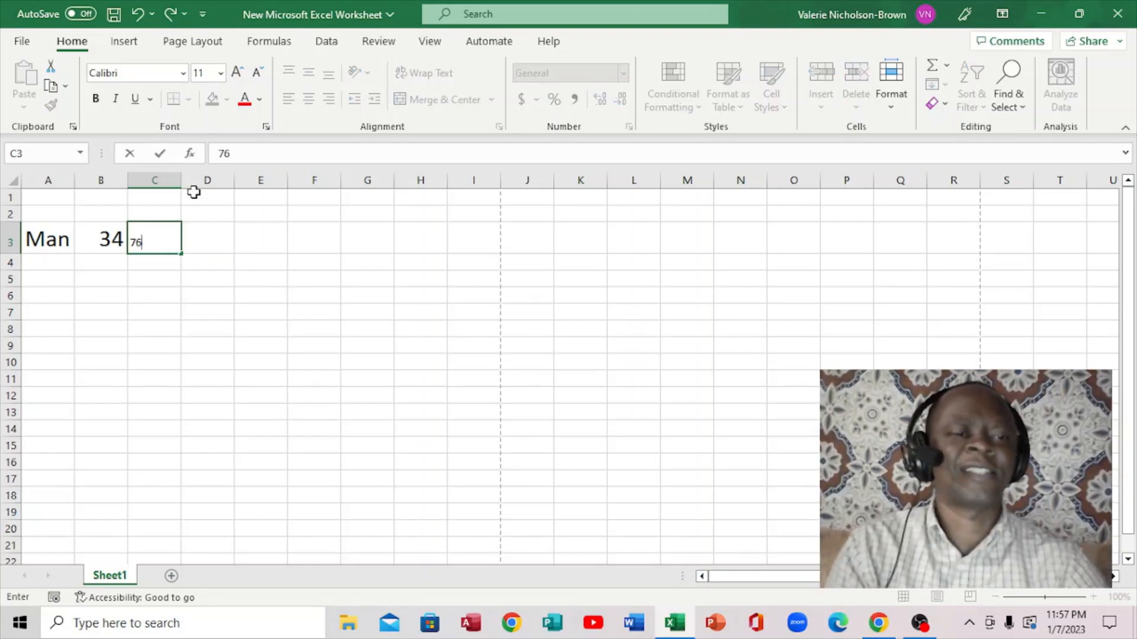
left_click(237, 73)
left_click(237, 74)
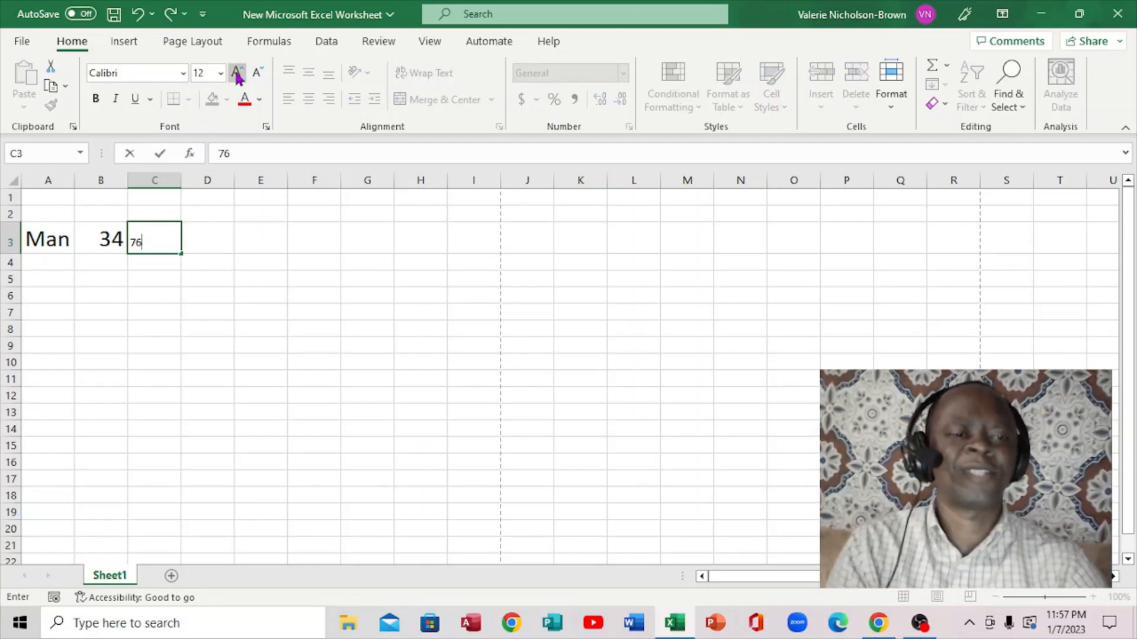
left_click(236, 73)
left_click(205, 232)
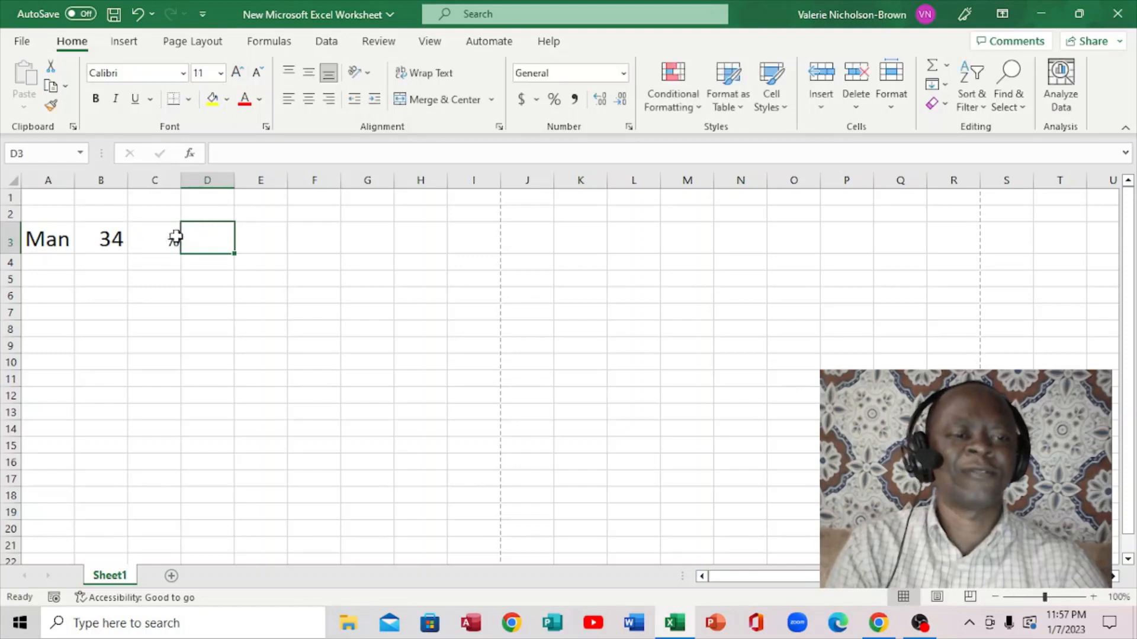
Increase the font size of the number in cell C3 stepwise to 22.
left_click(149, 238)
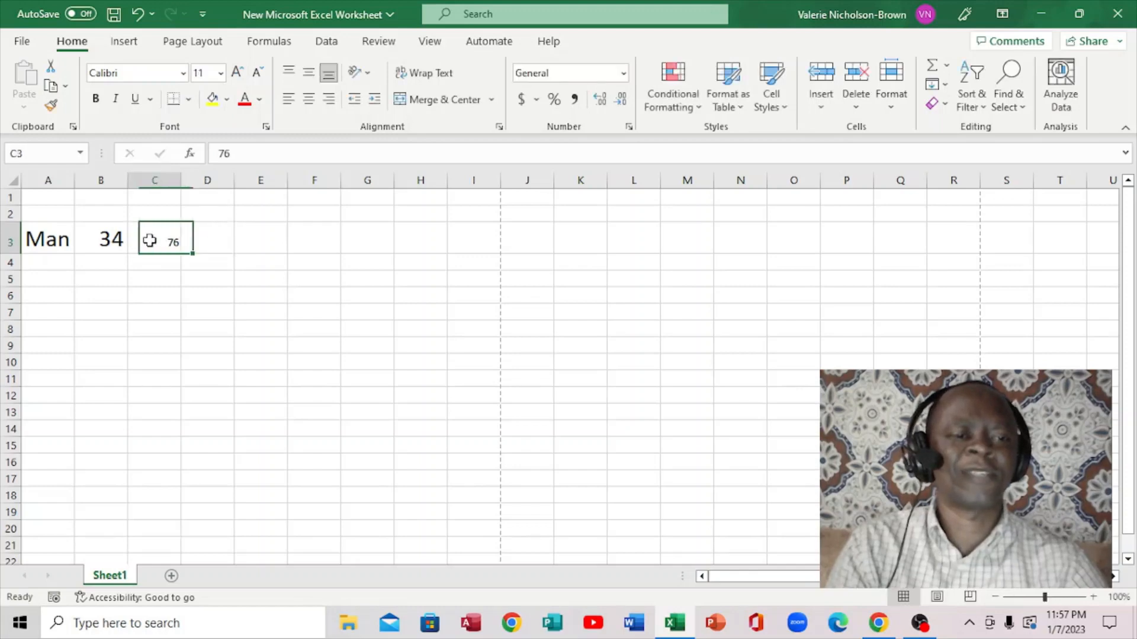
left_click(237, 74)
left_click(237, 74)
left_click(237, 73)
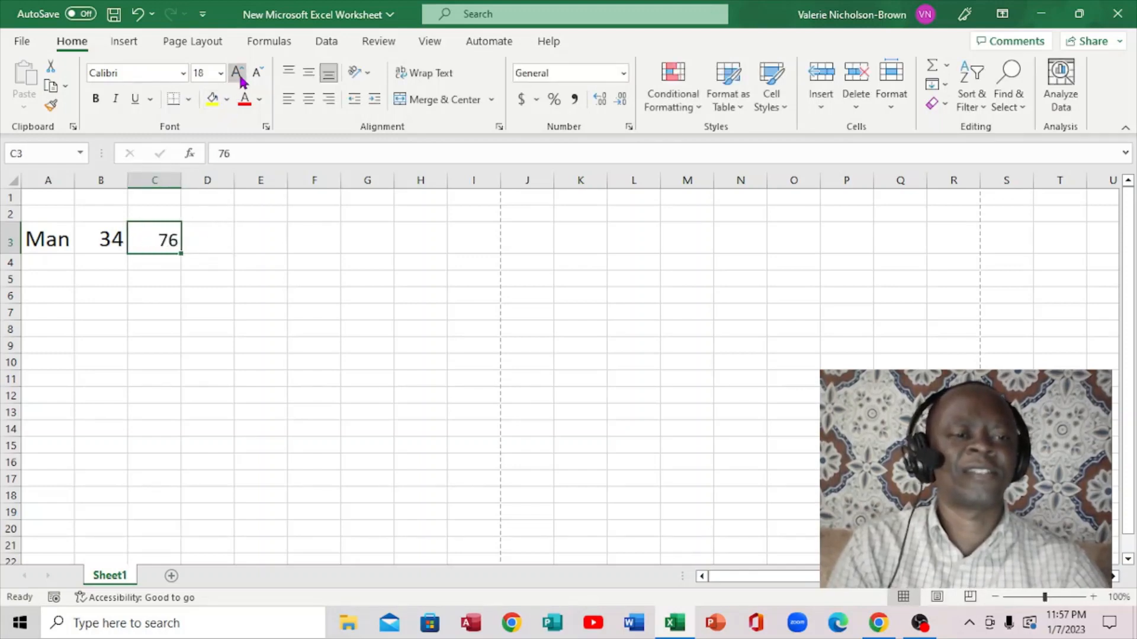
left_click(237, 74)
left_click(290, 215)
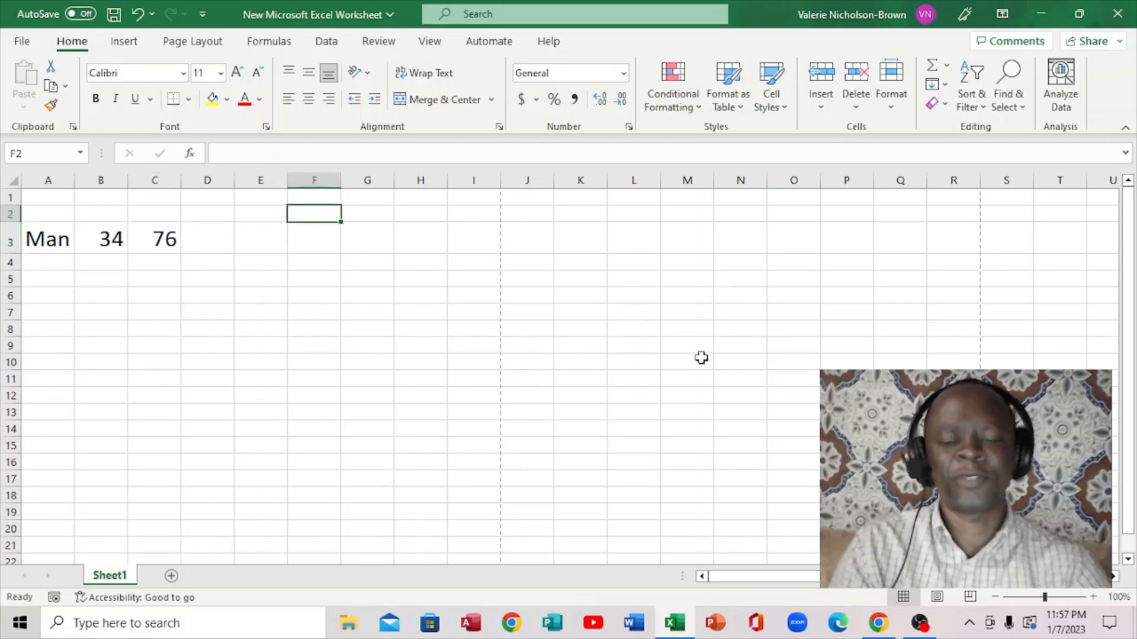
Zoom the worksheet out to 40% to examine how more columns and rows fit on screen.
left_click(995, 598)
left_click(994, 598)
left_click(995, 598)
left_click(994, 598)
left_click(994, 598)
left_click(995, 598)
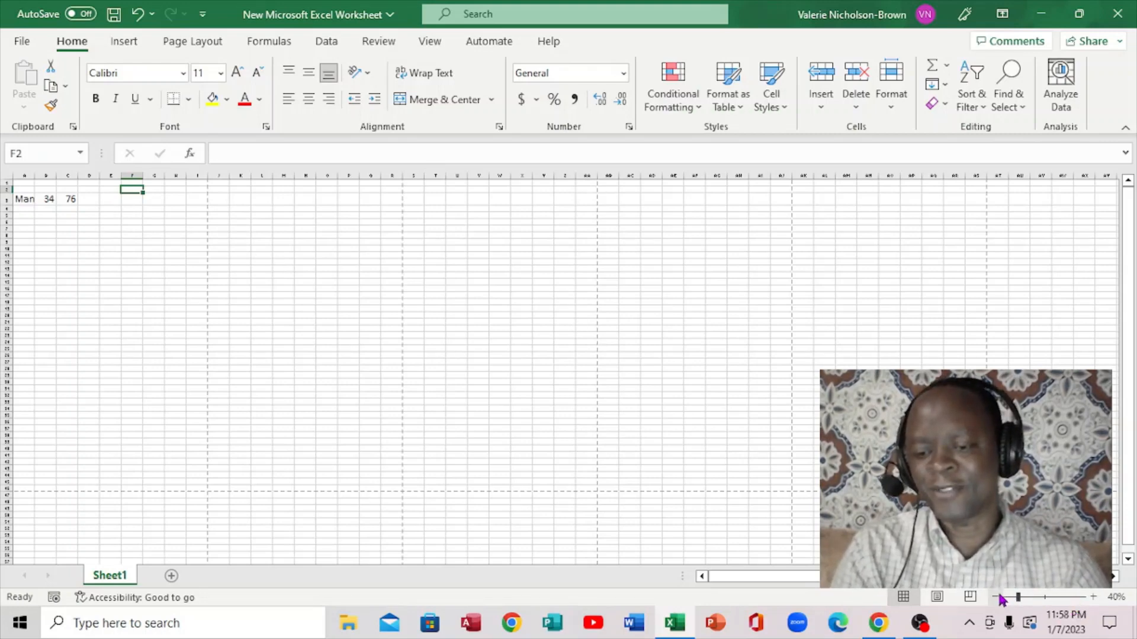
Zoom the worksheet back in to 110%.
left_click(1093, 598)
left_click(1093, 597)
left_click(1093, 597)
left_click(1093, 598)
left_click(1093, 598)
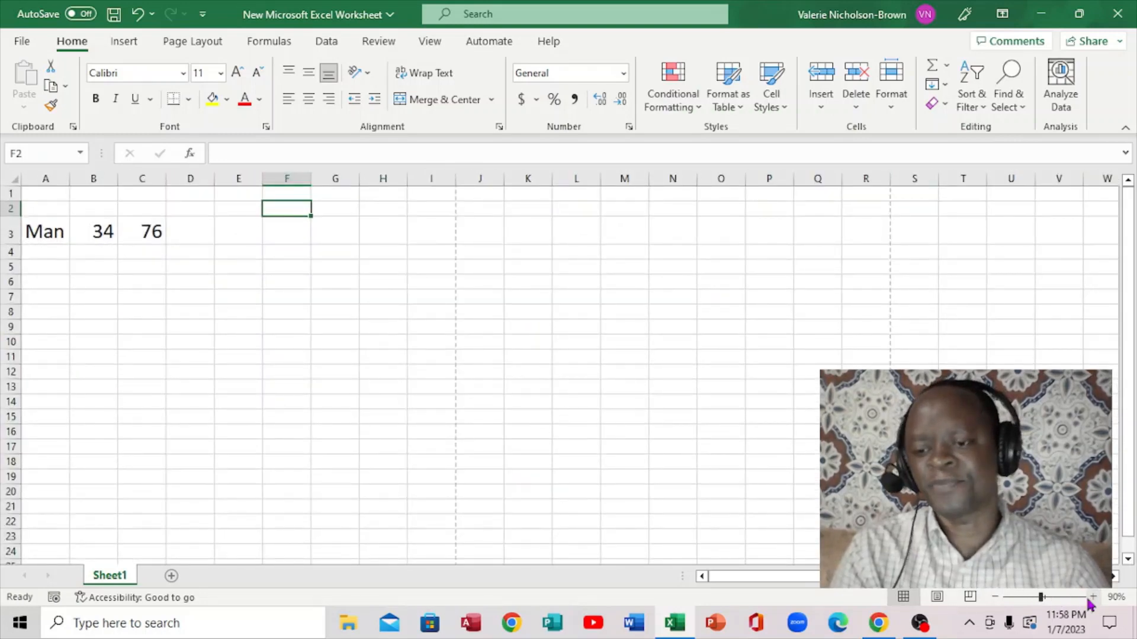
left_click(1093, 597)
left_click(1093, 597)
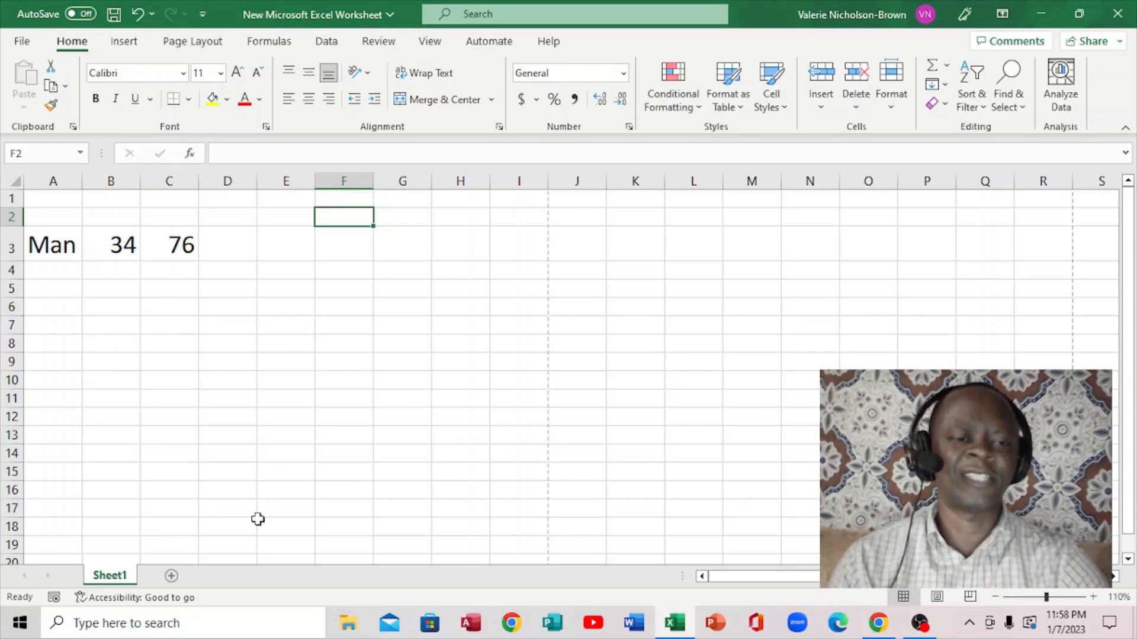
Add a second worksheet to the workbook and return to Sheet1.
left_click(171, 576)
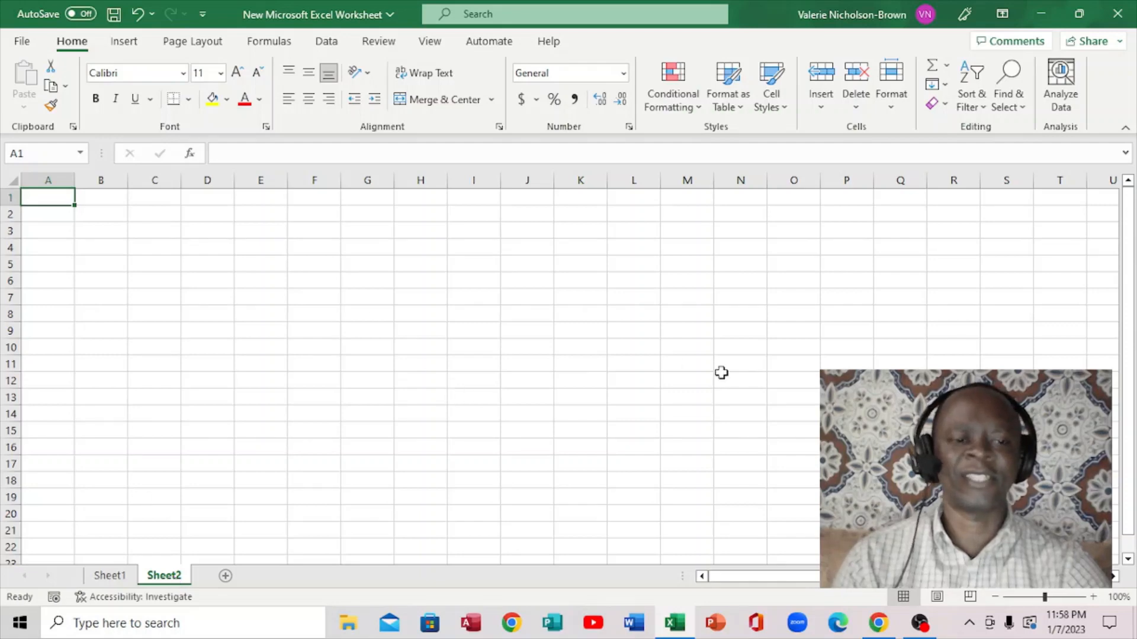
left_click(101, 578)
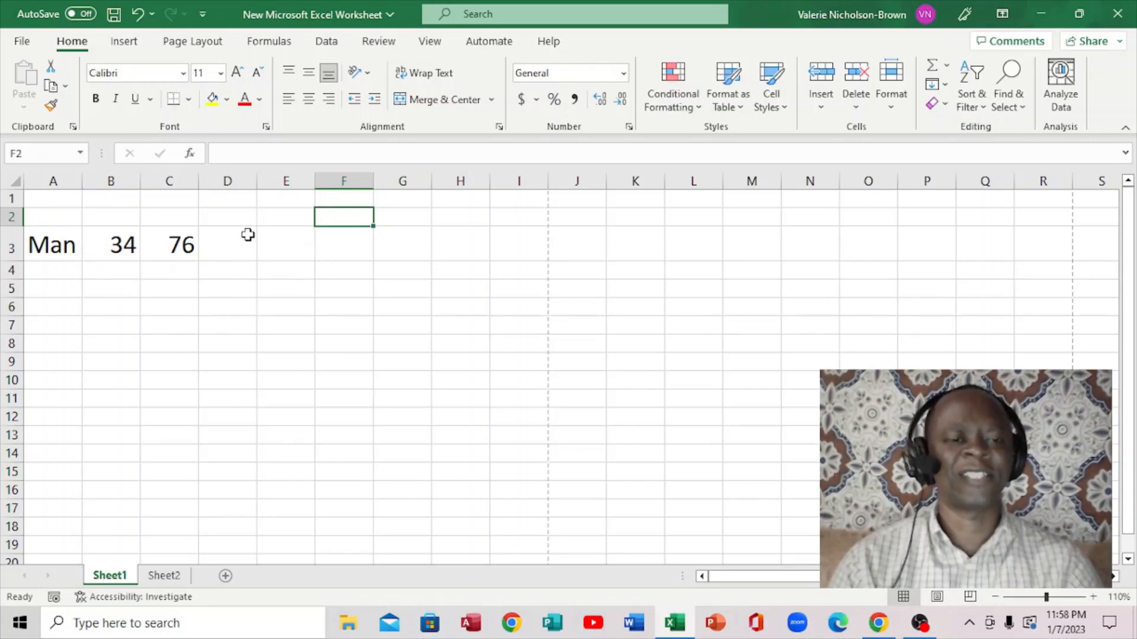
Tilt the contents of cells A3 to C3 with the Angle Counterclockwise orientation.
left_click(46, 243)
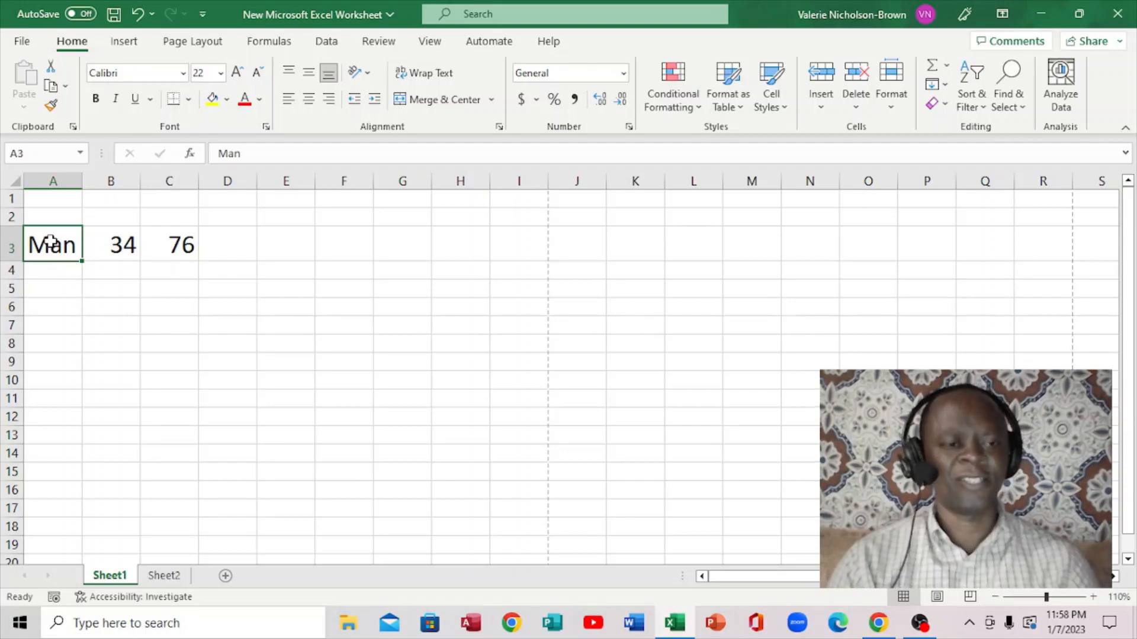
left_click_drag(50, 243, 178, 244)
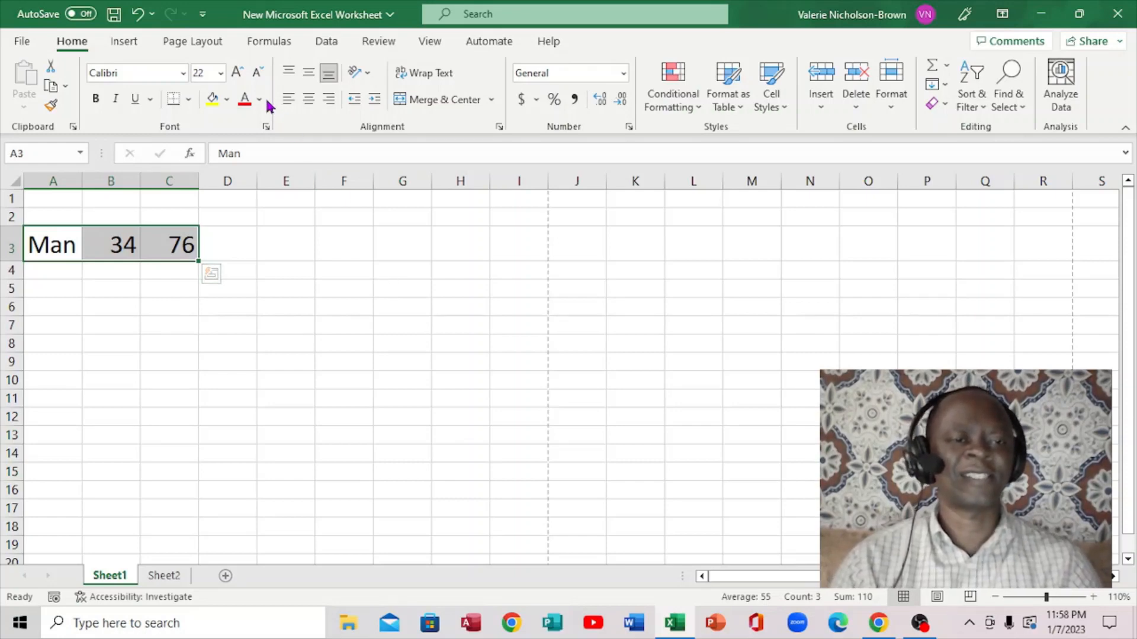
left_click(227, 101)
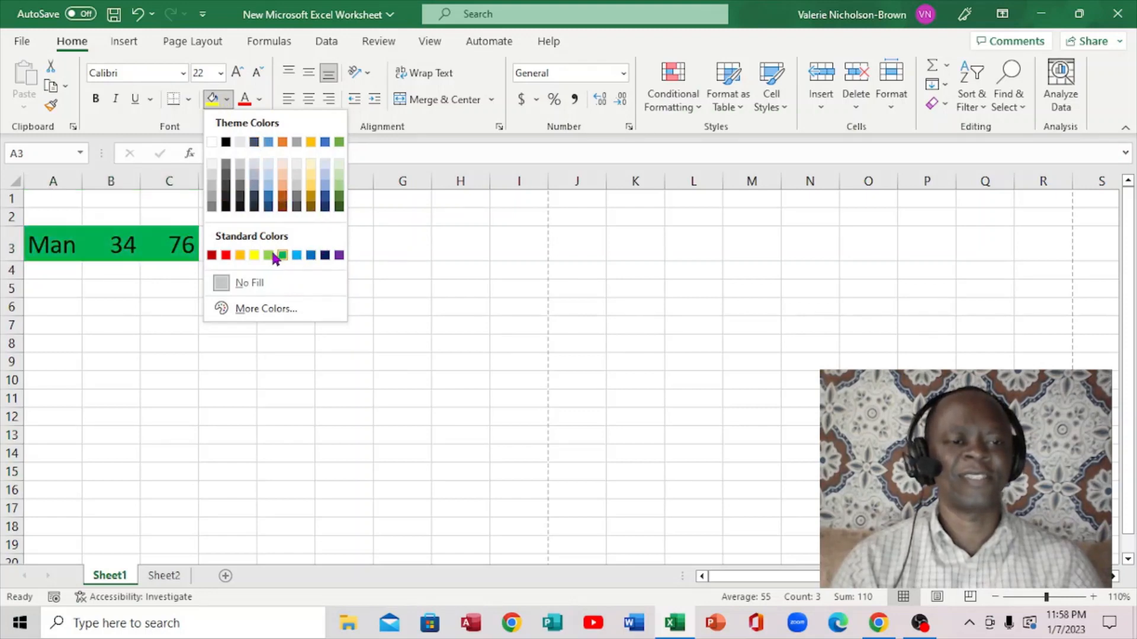
left_click(416, 259)
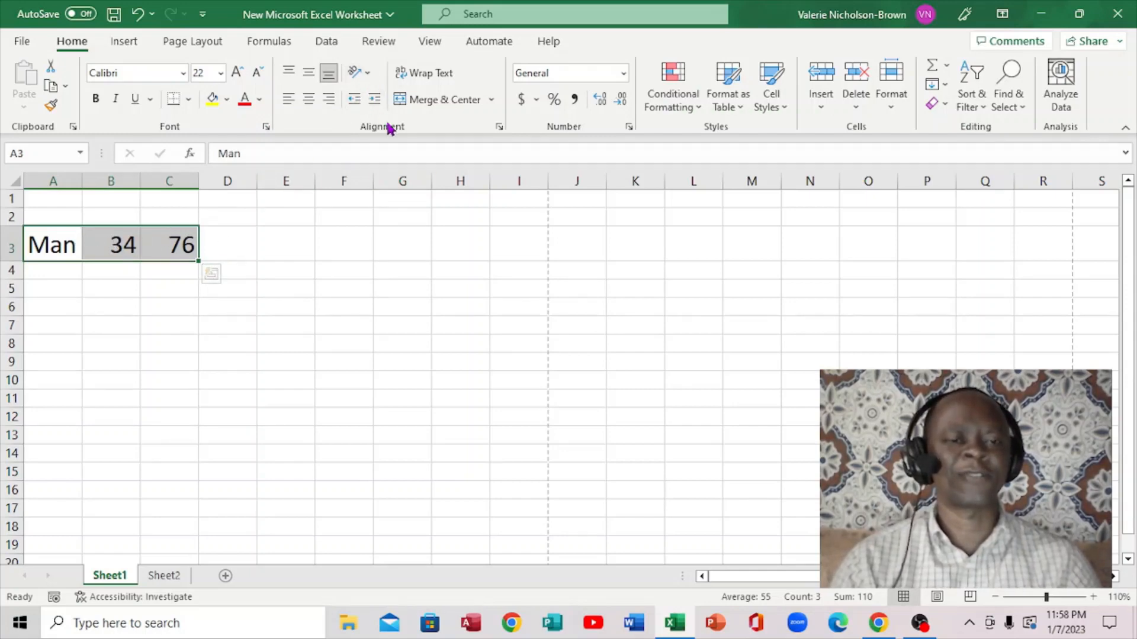
left_click(368, 75)
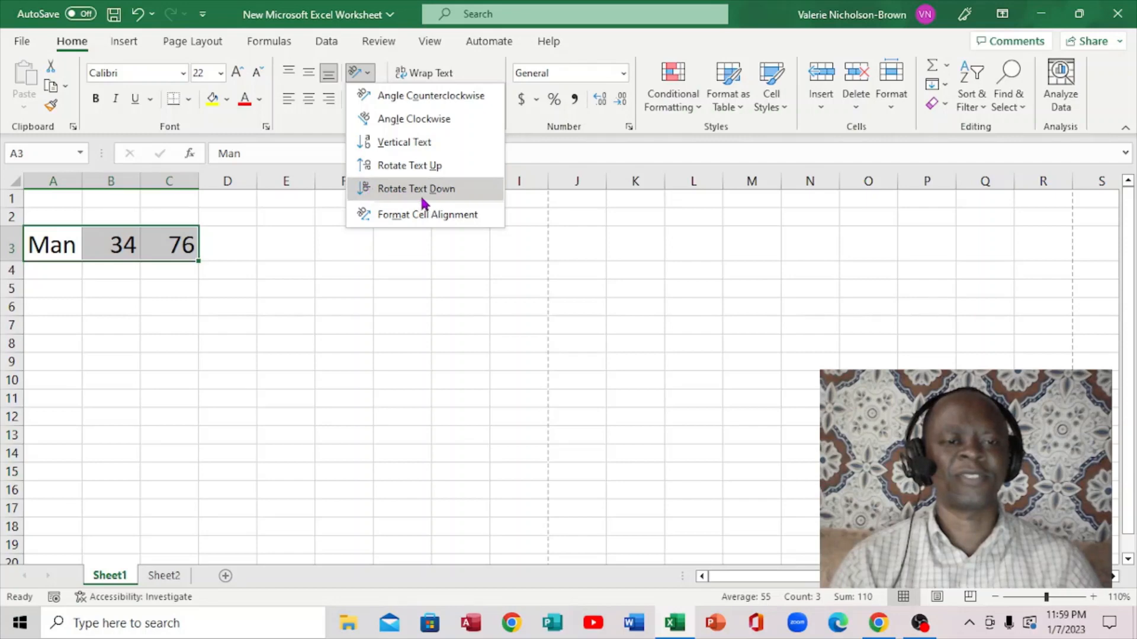
left_click(399, 95)
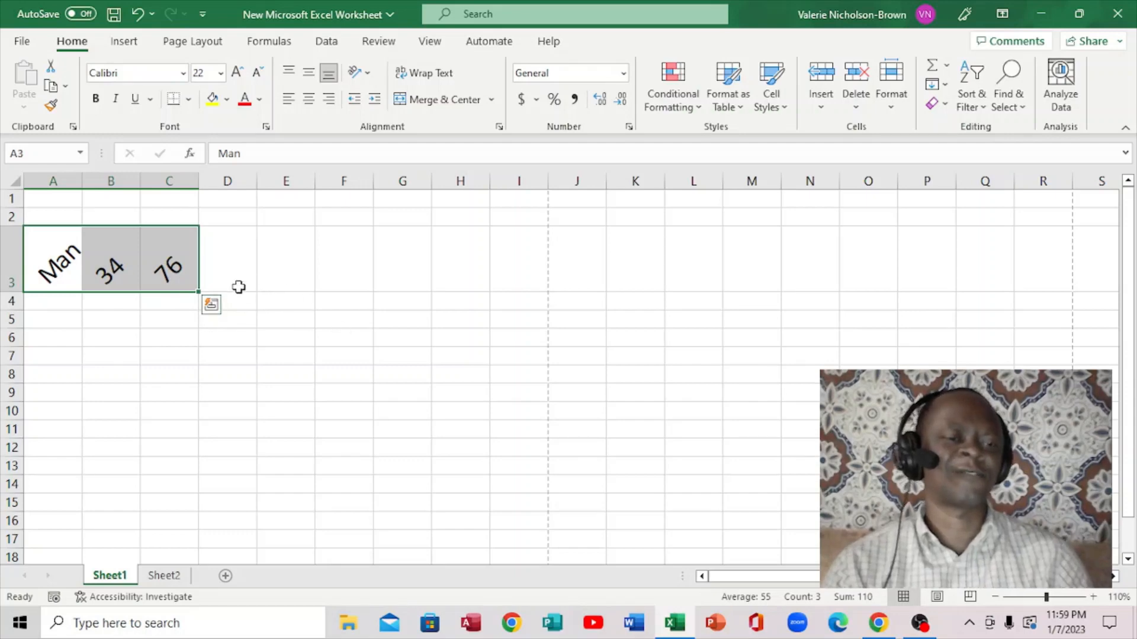
Enter the number 65 in cell D3 and clear the cell again.
left_click(231, 266)
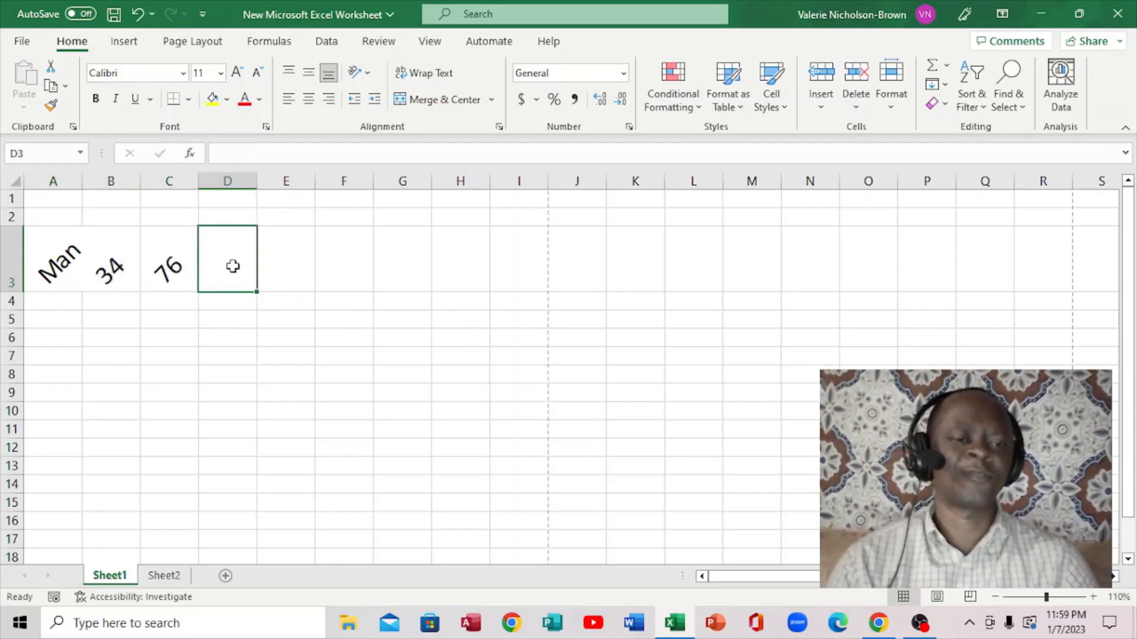
type("65")
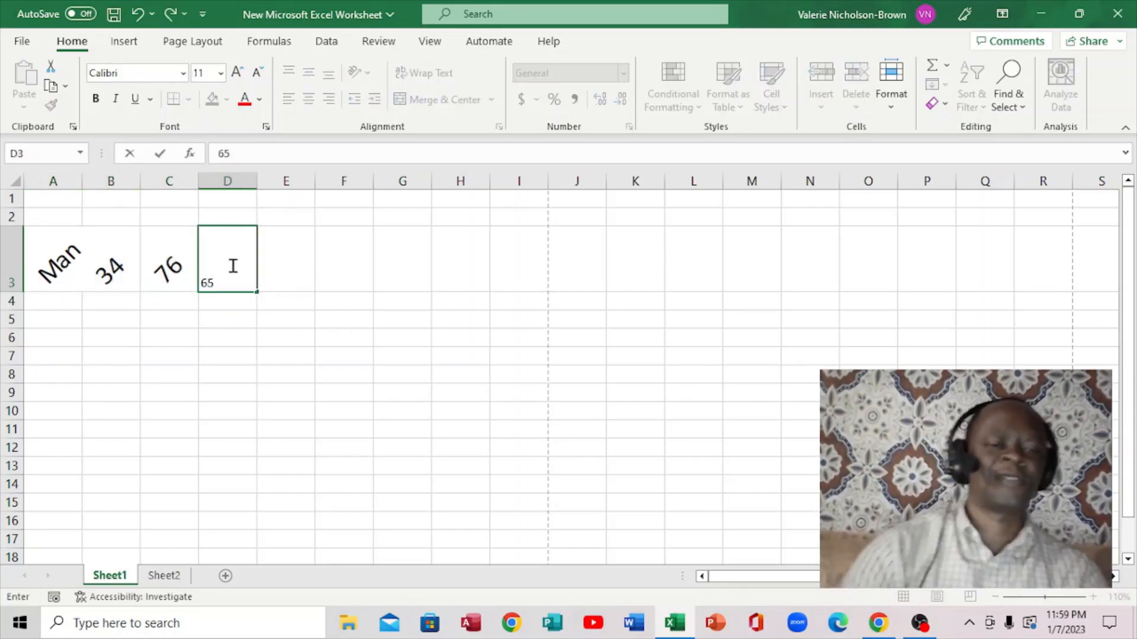
left_click(283, 266)
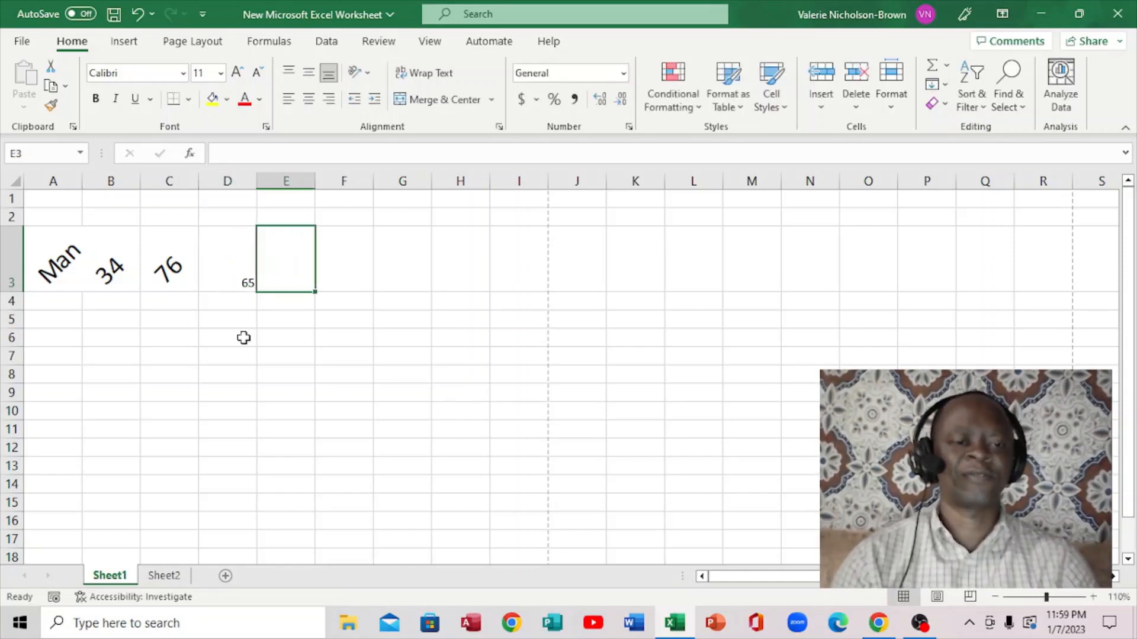
left_click(236, 272)
key("BackSpace")
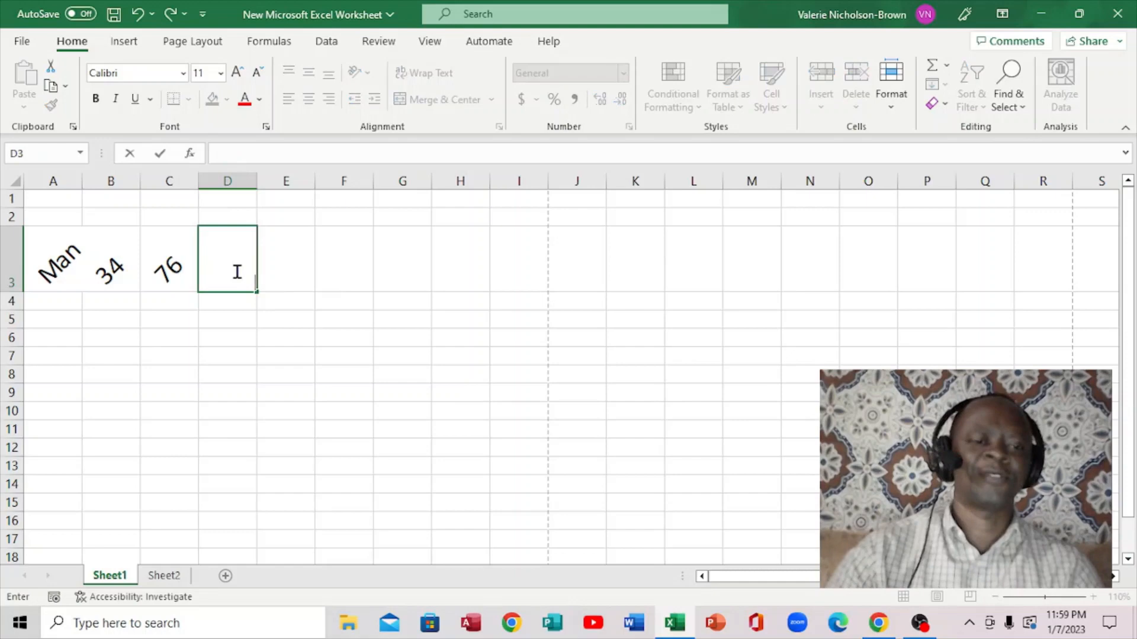
left_click(289, 250)
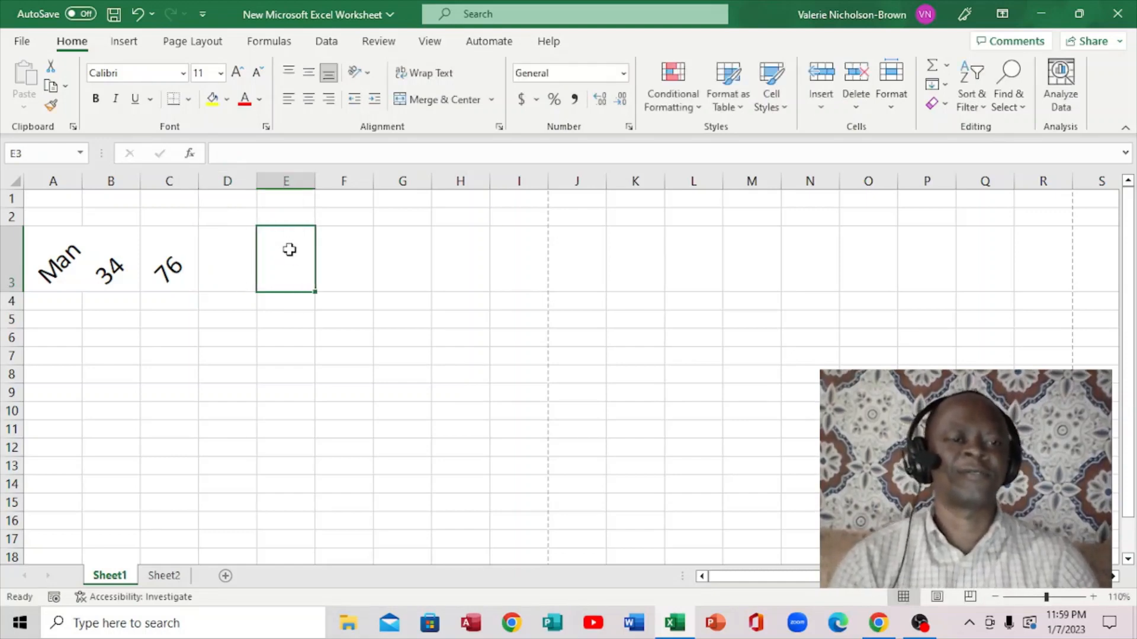
Select cells C3, B3 and D3 in turn to examine their cell references and contents.
left_click(170, 268)
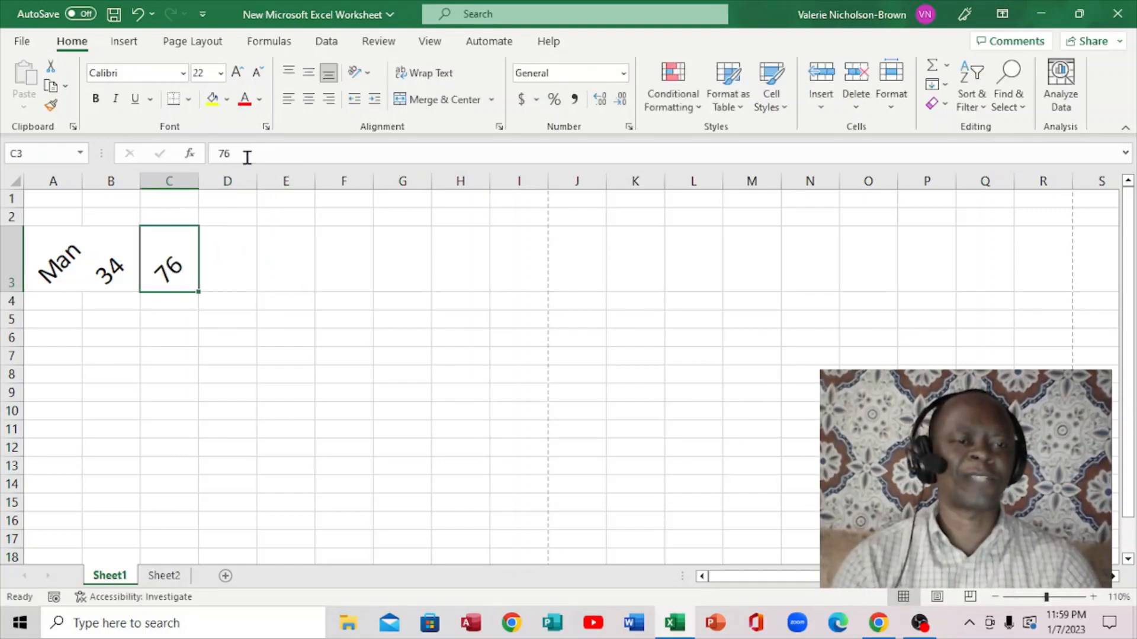
left_click(95, 272)
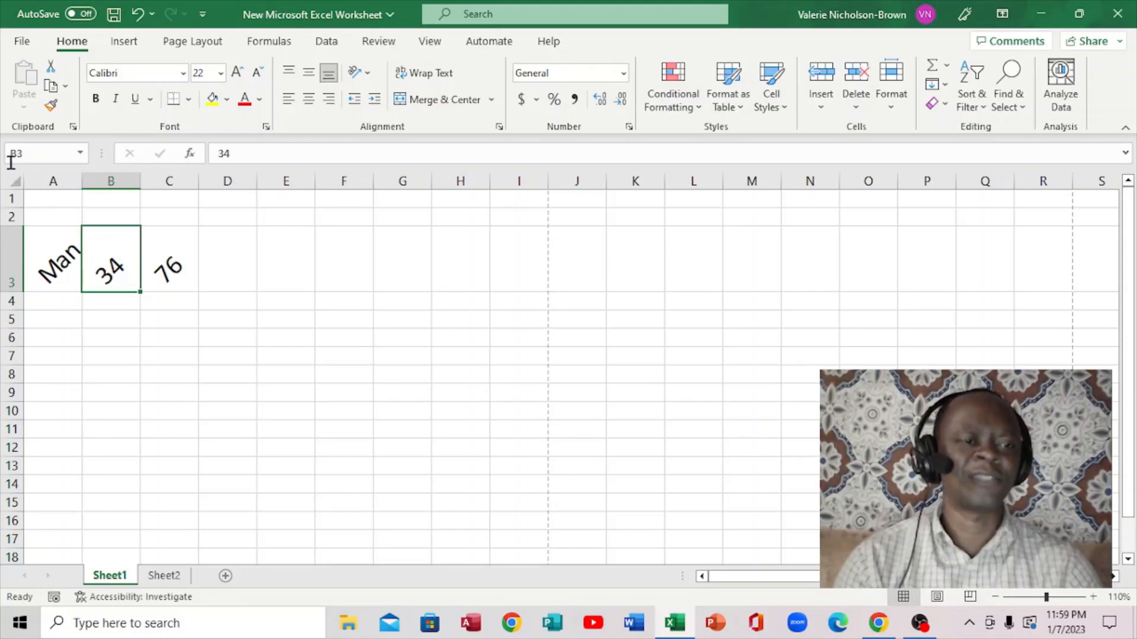
left_click(227, 272)
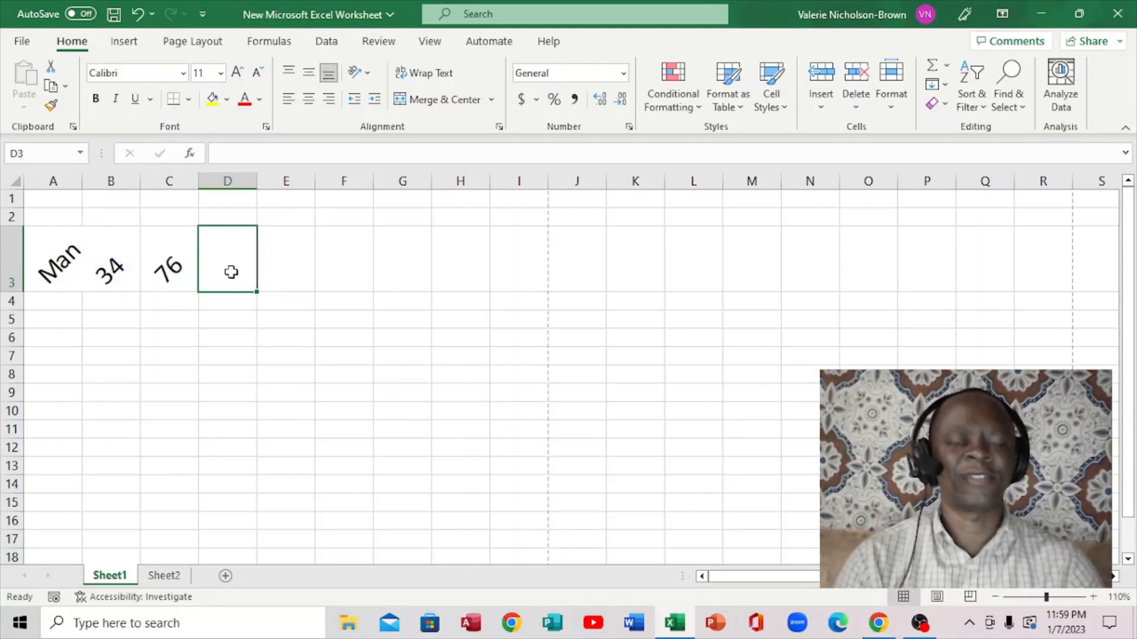
Rename the Sheet1 worksheet as school work and switch to Sheet2.
right_click(109, 578)
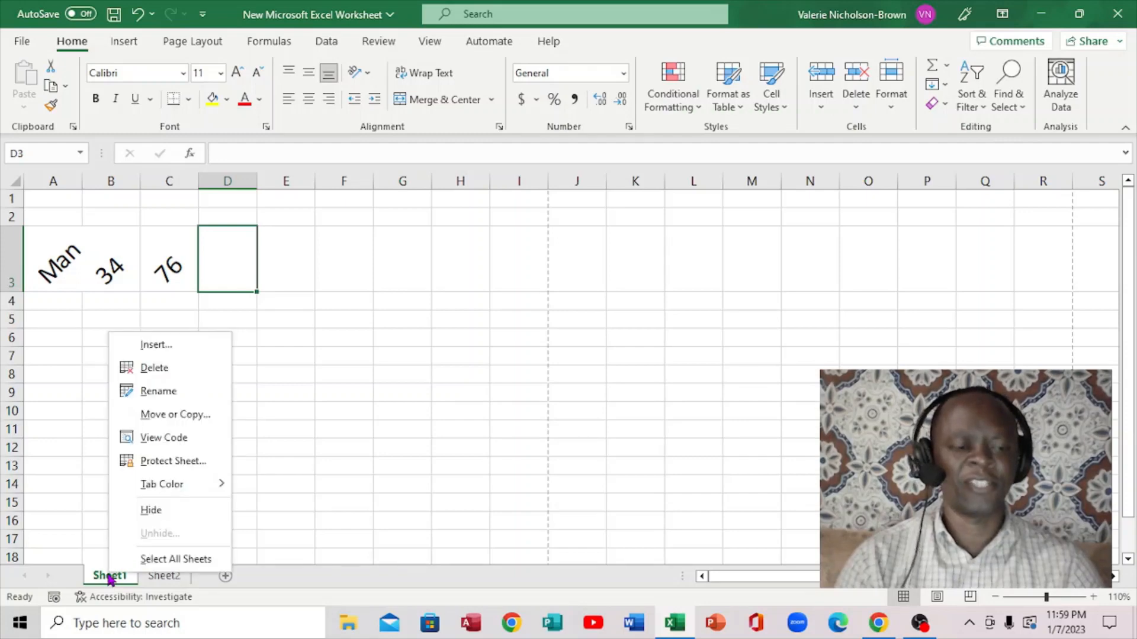
left_click(160, 392)
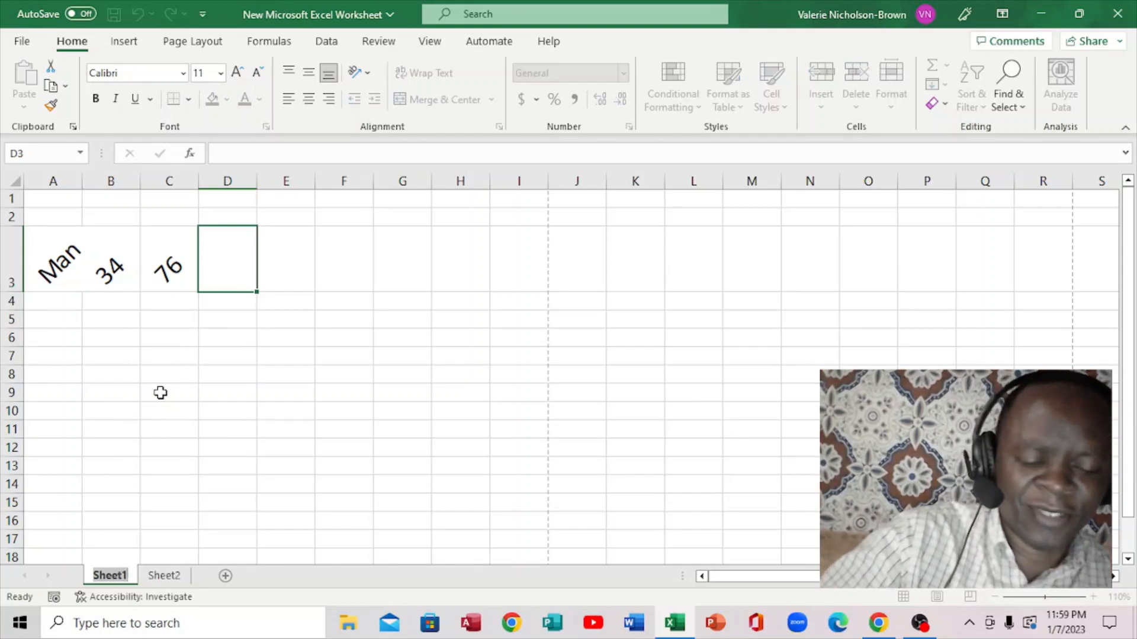
type("sc")
key("Return")
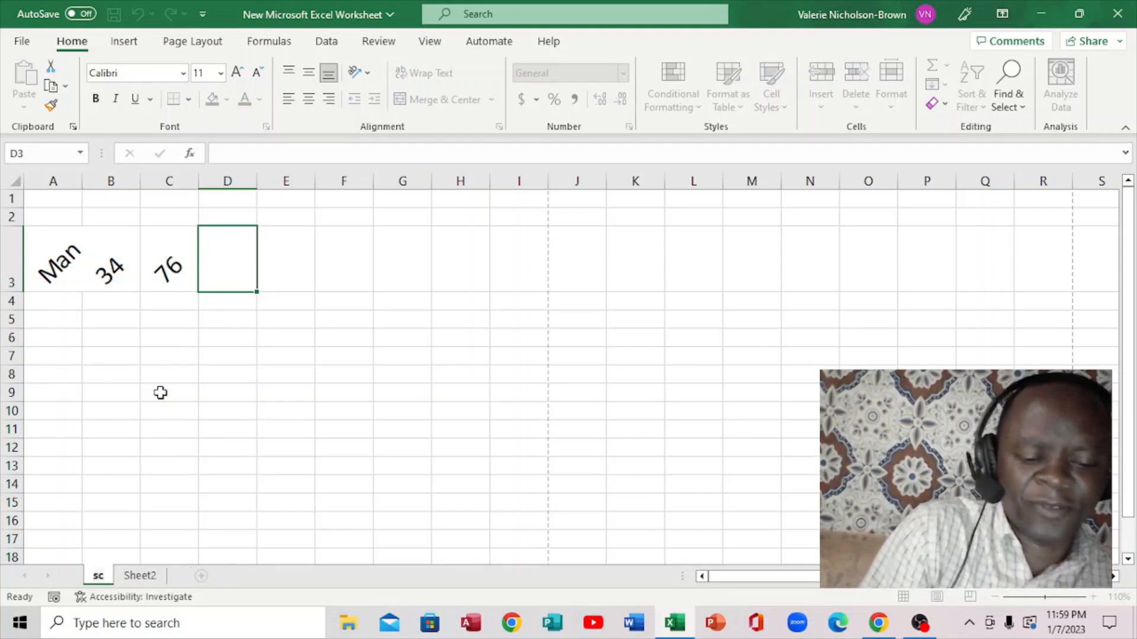
type("h")
key("Return")
type("ool")
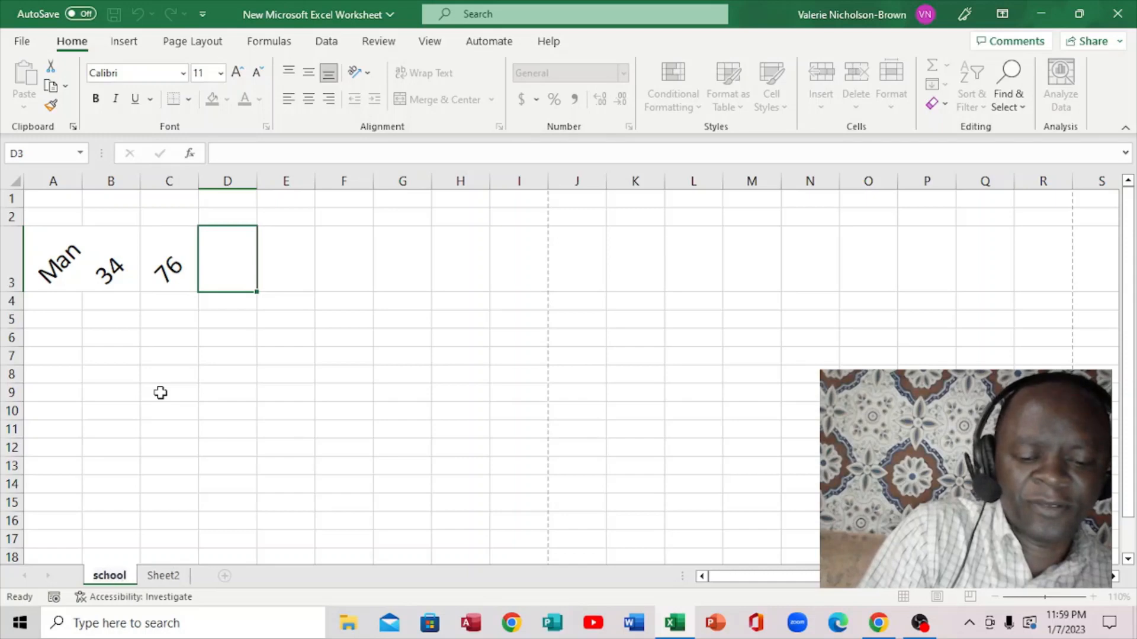
type(" work")
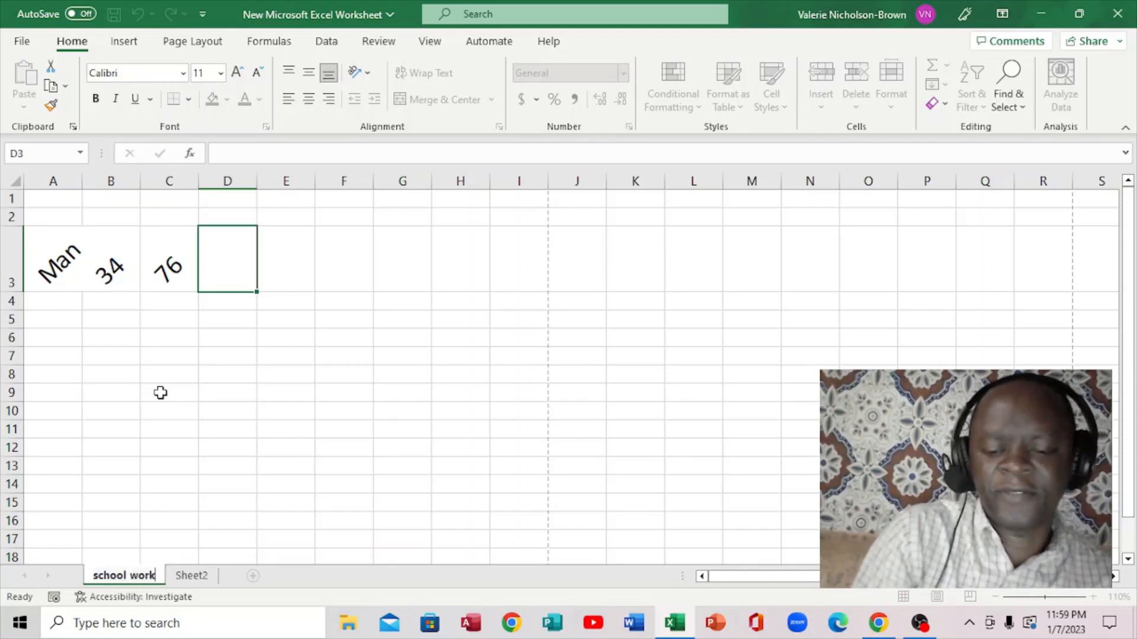
key("Return")
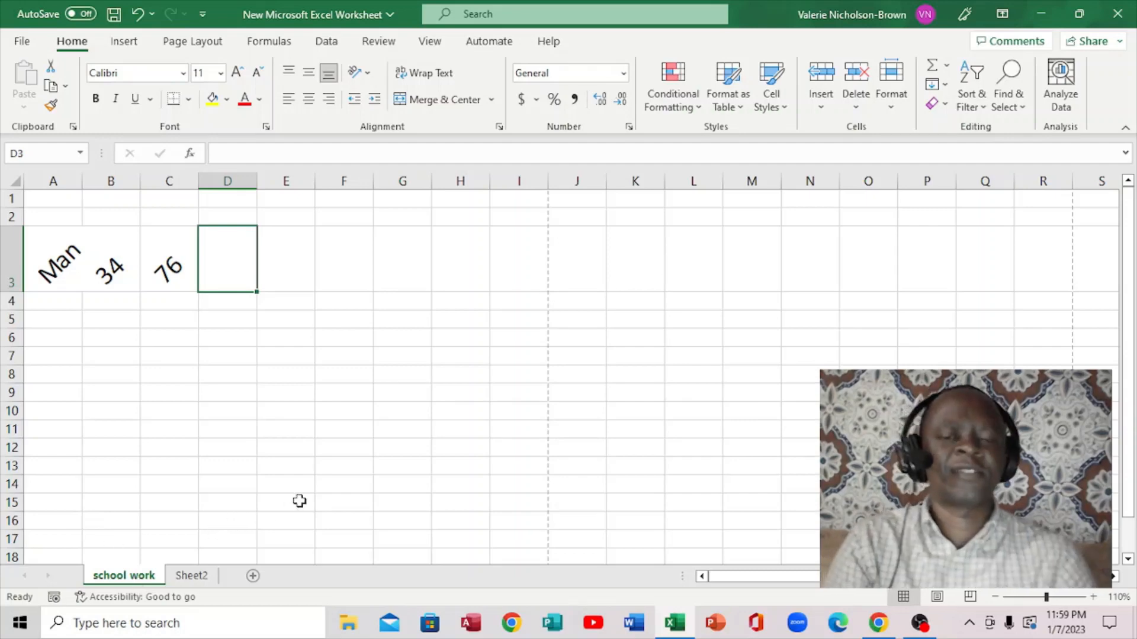
left_click(191, 579)
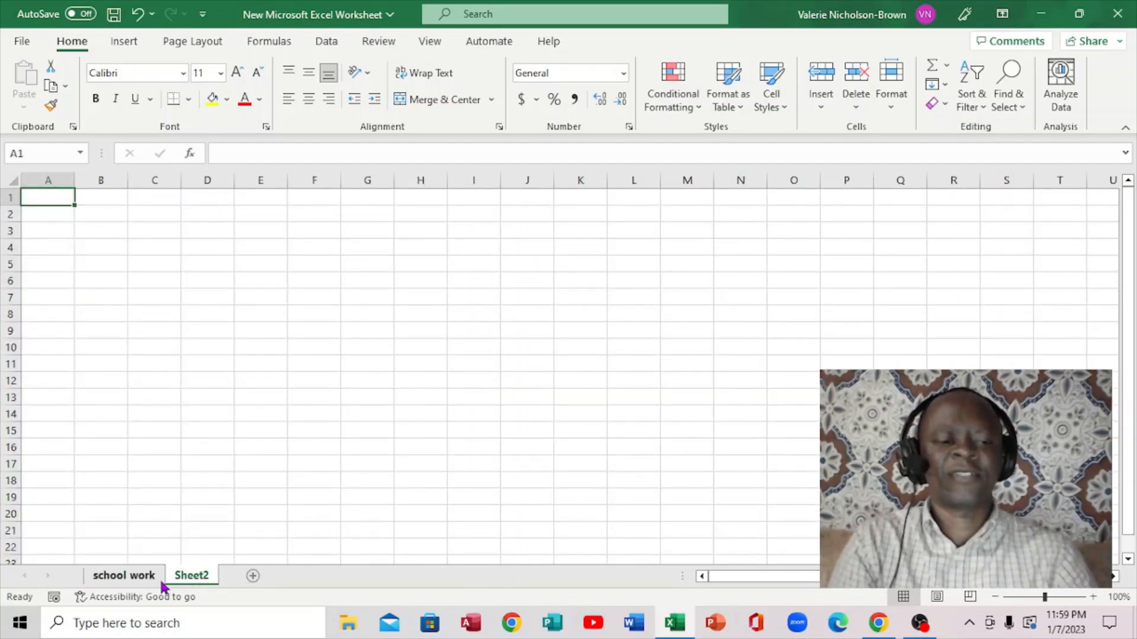
Return from Sheet2 to the school work worksheet and enter School hours in cell A6.
left_click(136, 577)
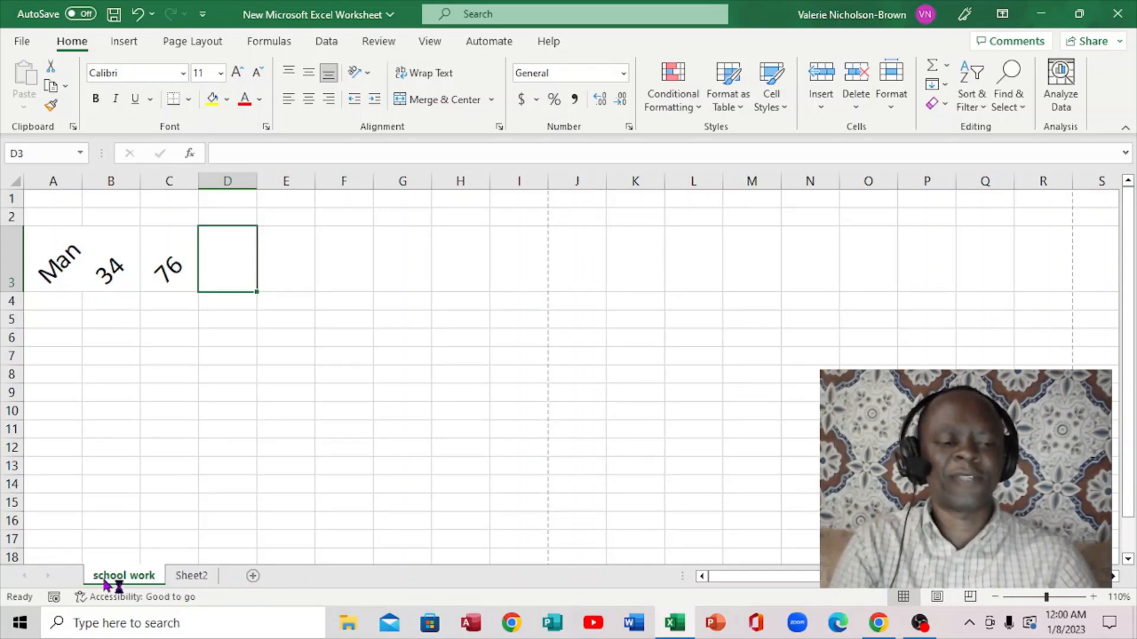
left_click(192, 579)
left_click(130, 583)
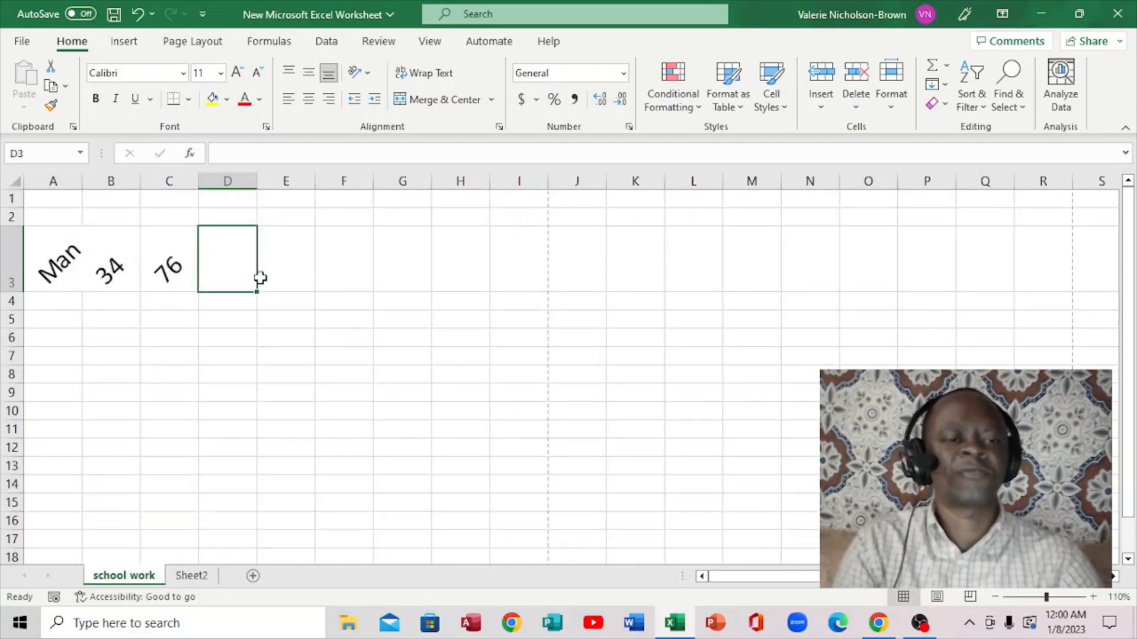
left_click(65, 344)
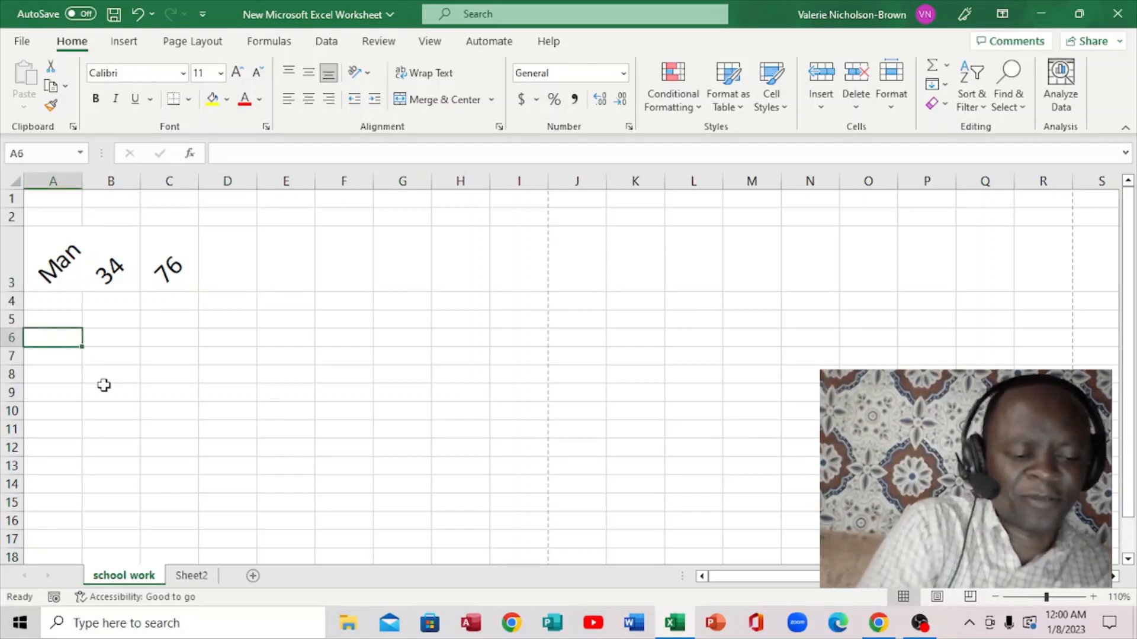
type("School hours")
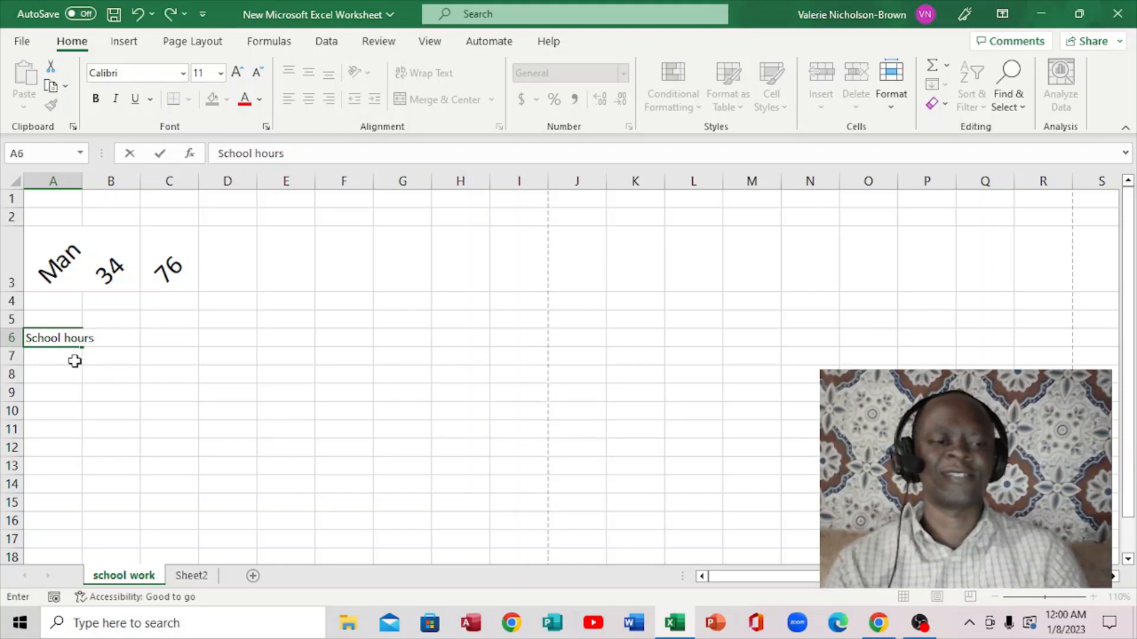
left_click(59, 371)
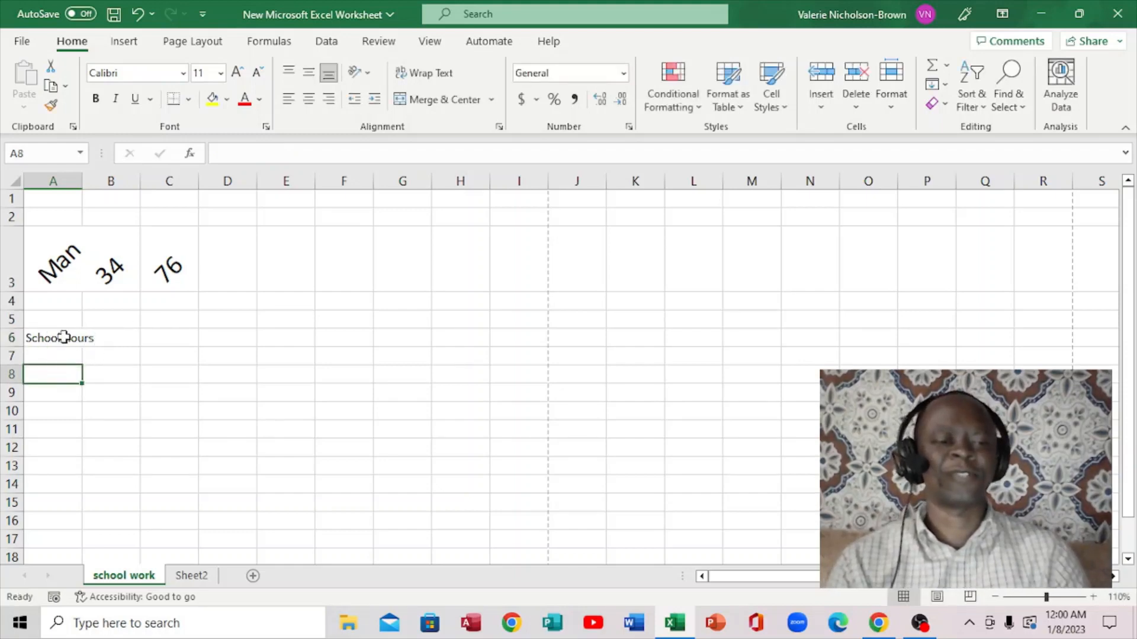
Enter now in cell B6 and compare how cells A6 and B6 display their contents.
left_click(63, 337)
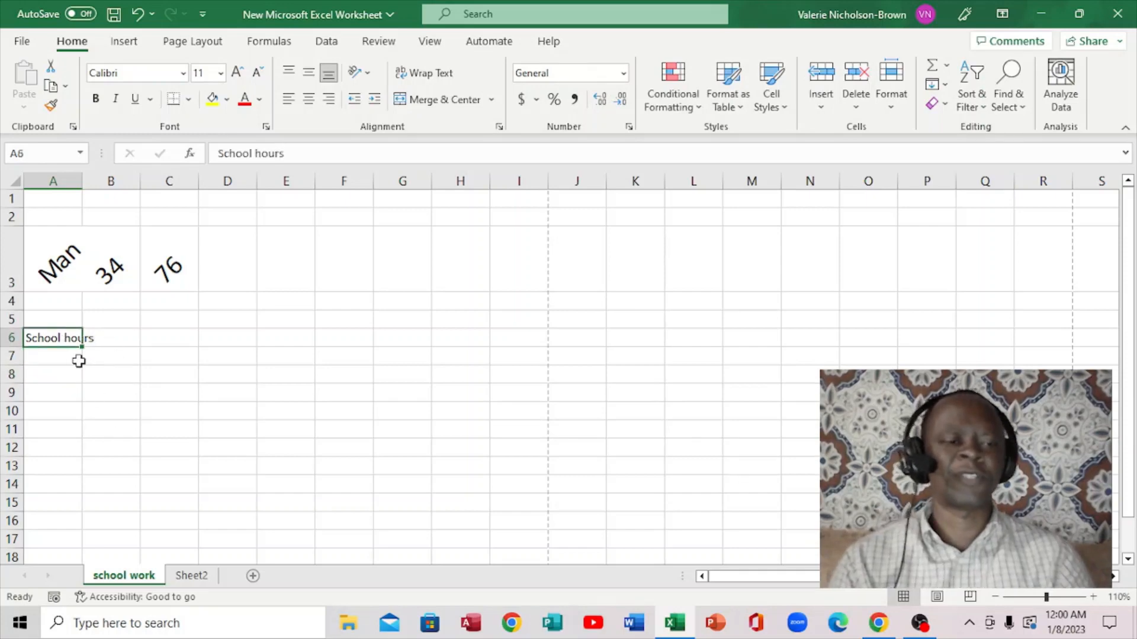
left_click(119, 340)
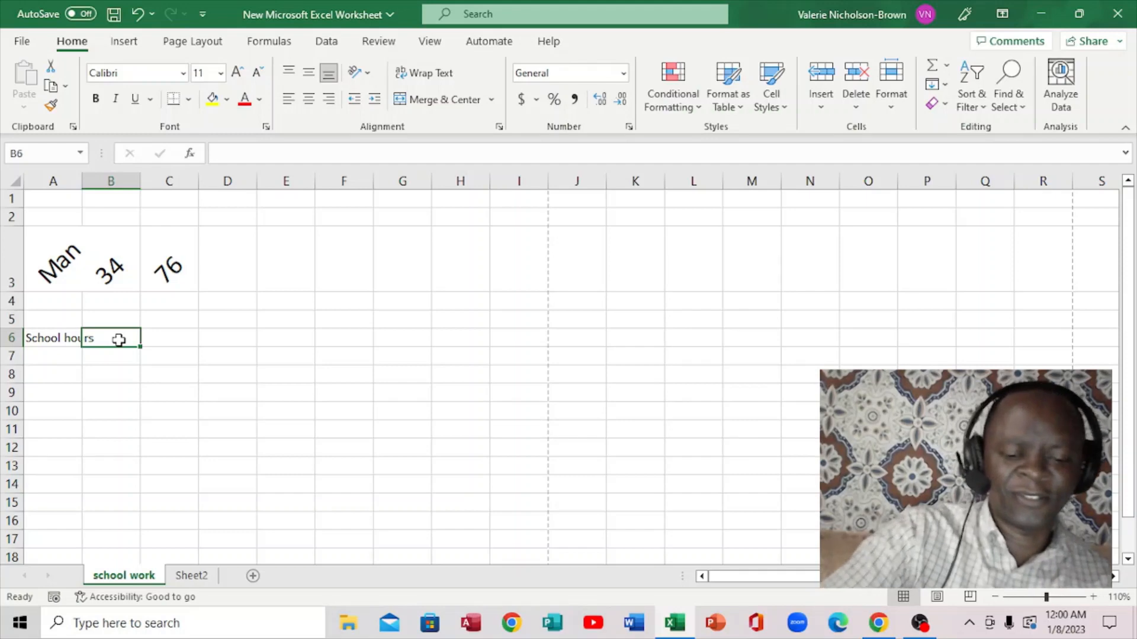
type("now")
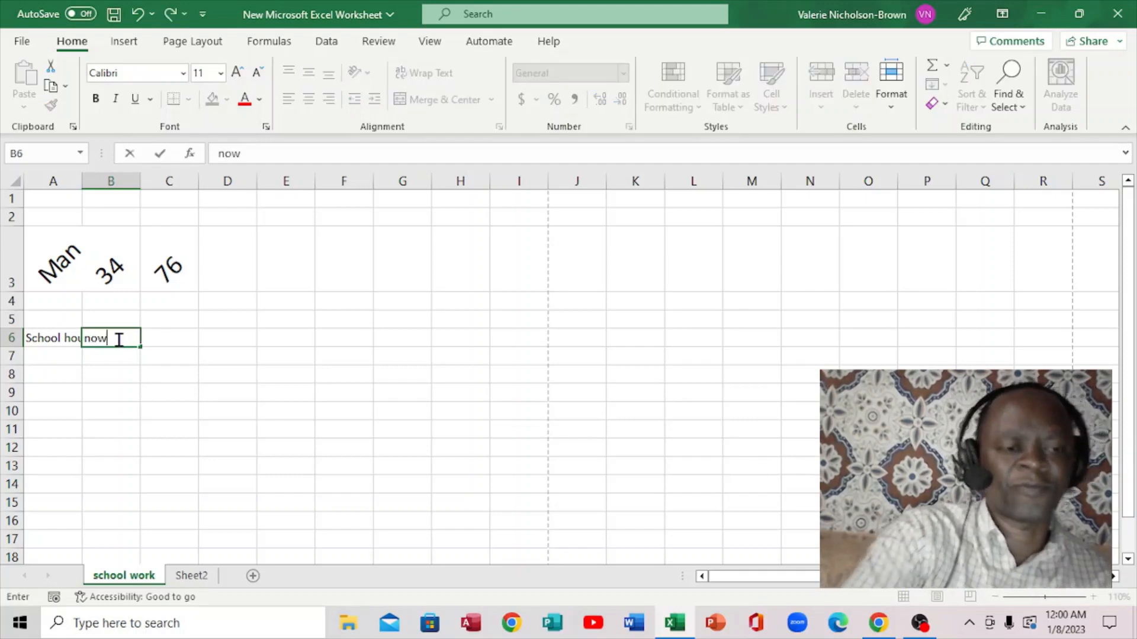
left_click(45, 340)
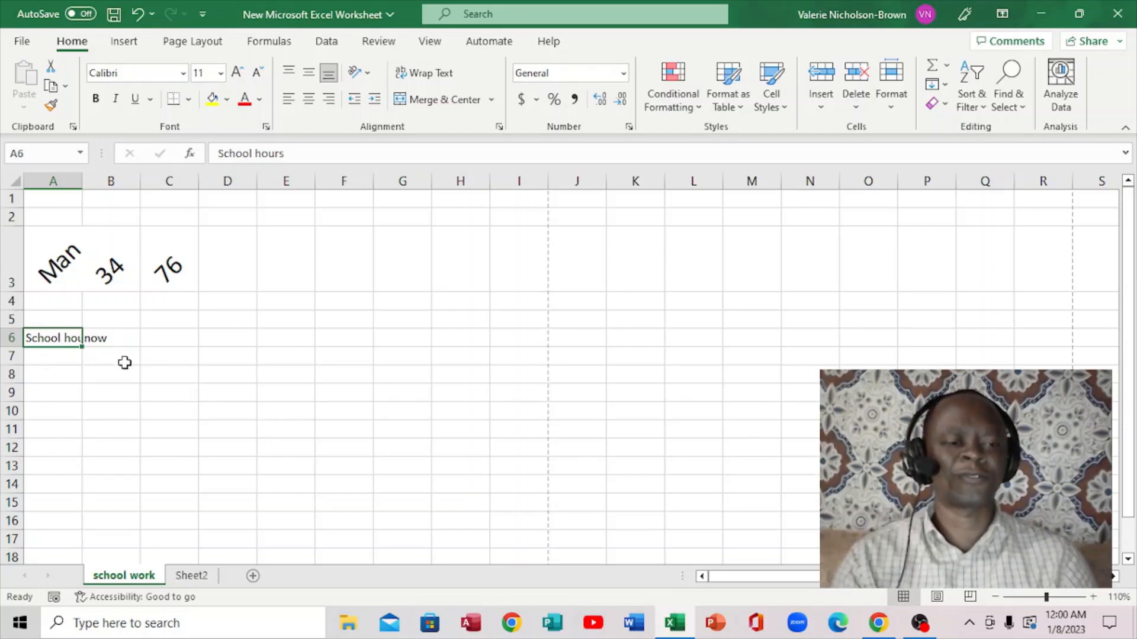
left_click(112, 338)
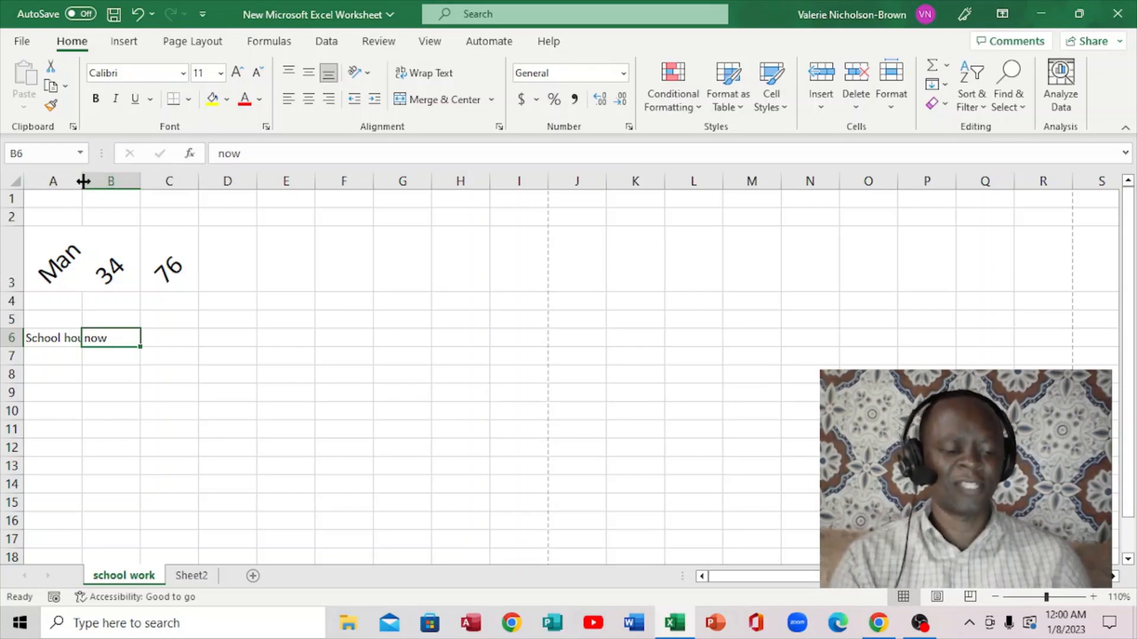
Widen column A so the School hours text in A6 fits inside its cell.
left_click_drag(84, 182, 105, 184)
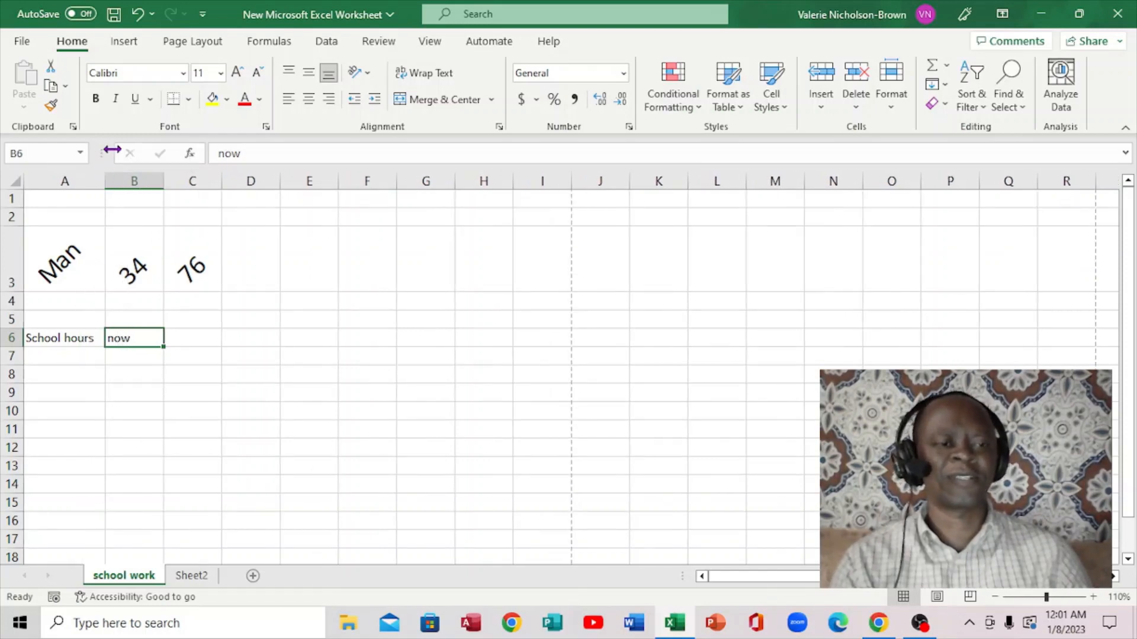
mouse_move(107, 179)
left_mouse_down()
mouse_move(86, 180)
mouse_move(110, 182)
left_mouse_up()
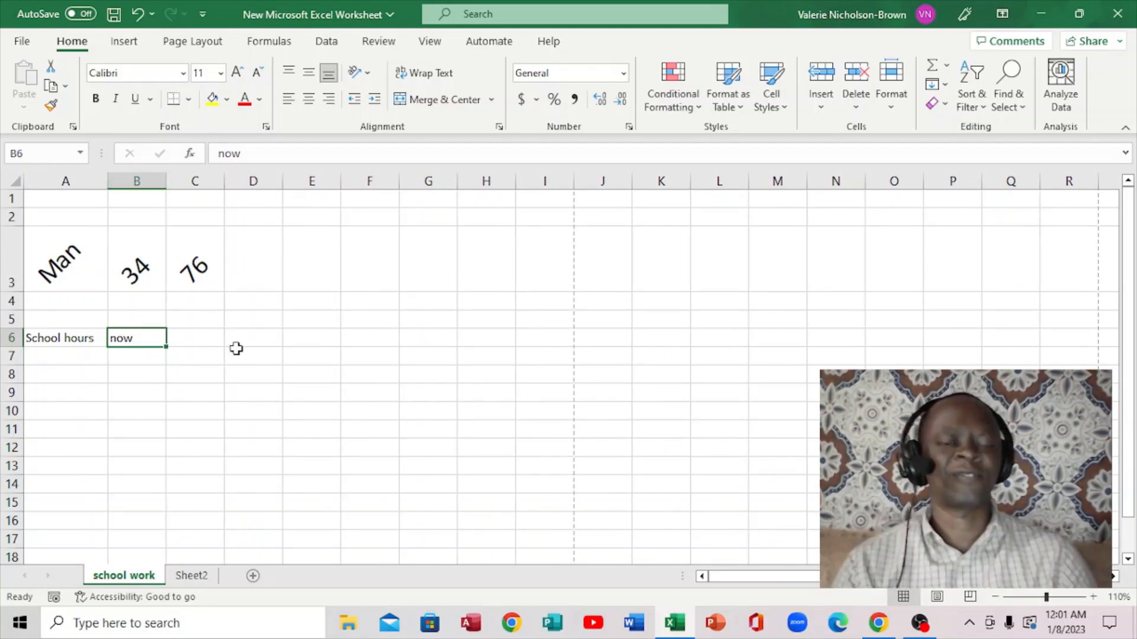
left_click(288, 323)
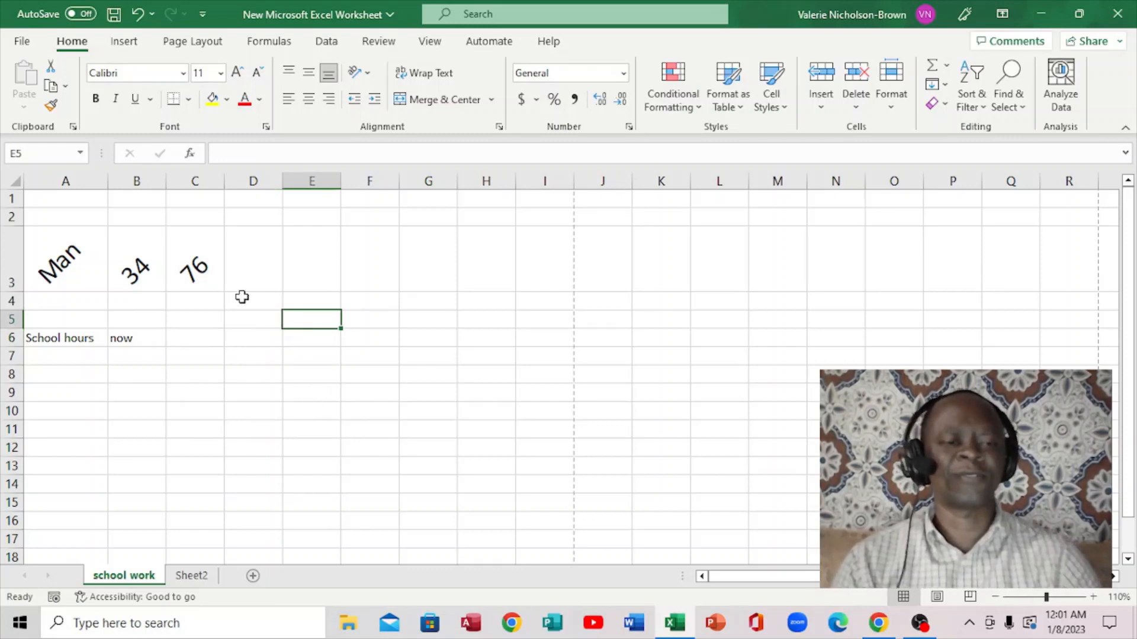
Insert a 3-D pie chart from the data in cells A3 to C3.
left_click(122, 248)
left_click_drag(123, 245, 196, 264)
left_click_drag(55, 228, 183, 279)
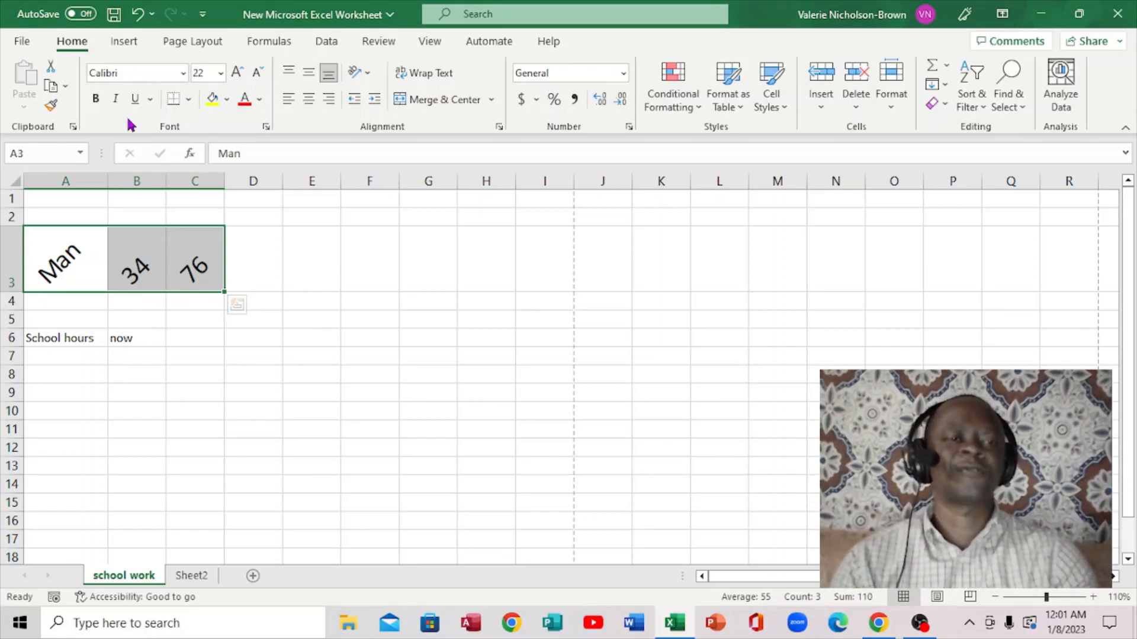
left_click(123, 43)
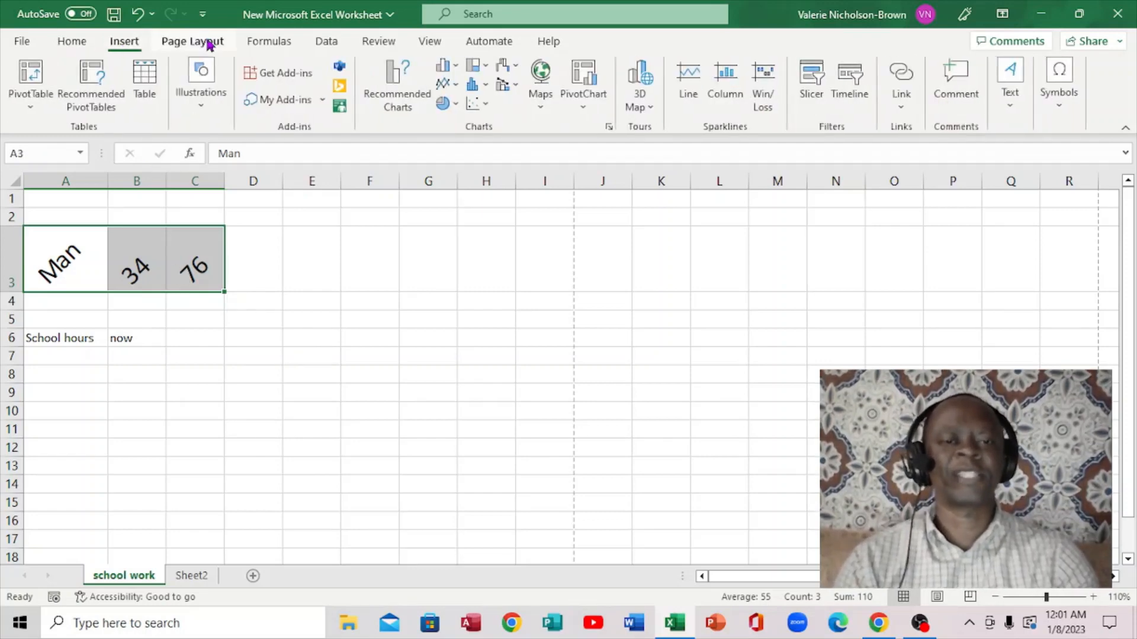
left_click(455, 106)
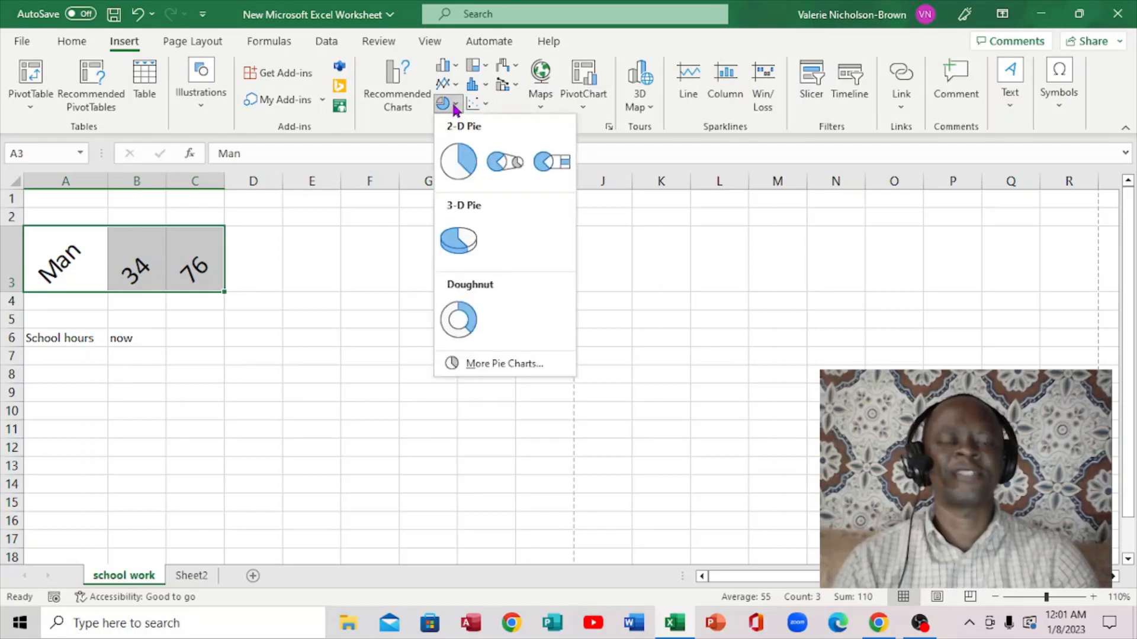
left_click(456, 244)
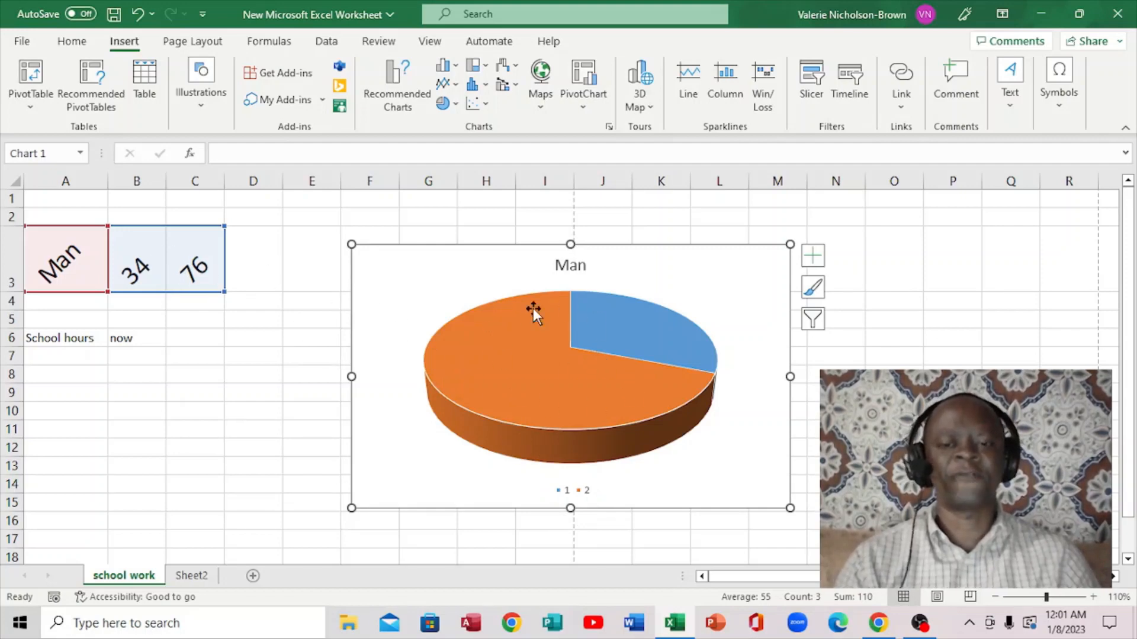
Add data labels to the pie chart and shrink the chart to span about columns F to J and rows 3 to 9.
right_click(558, 365)
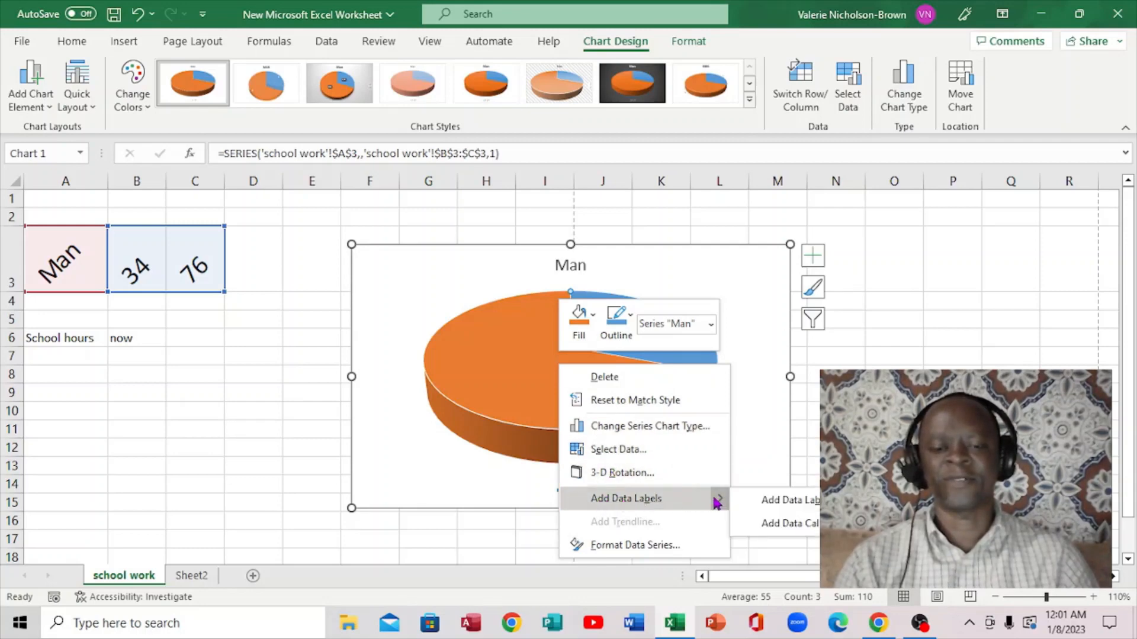
mouse_move(722, 503)
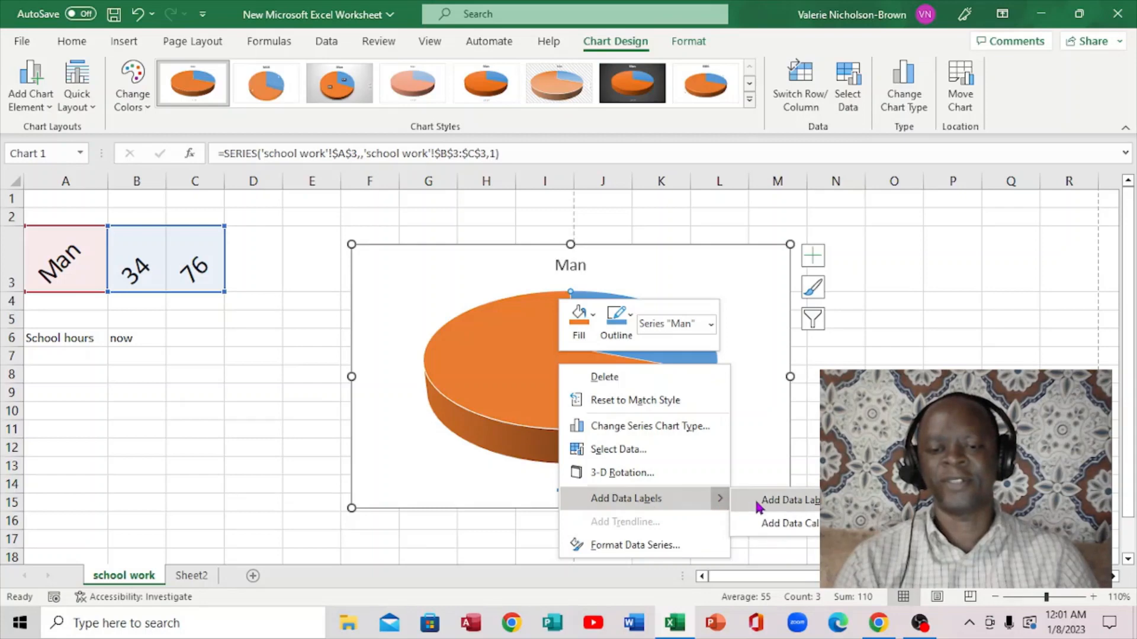
left_click(814, 502)
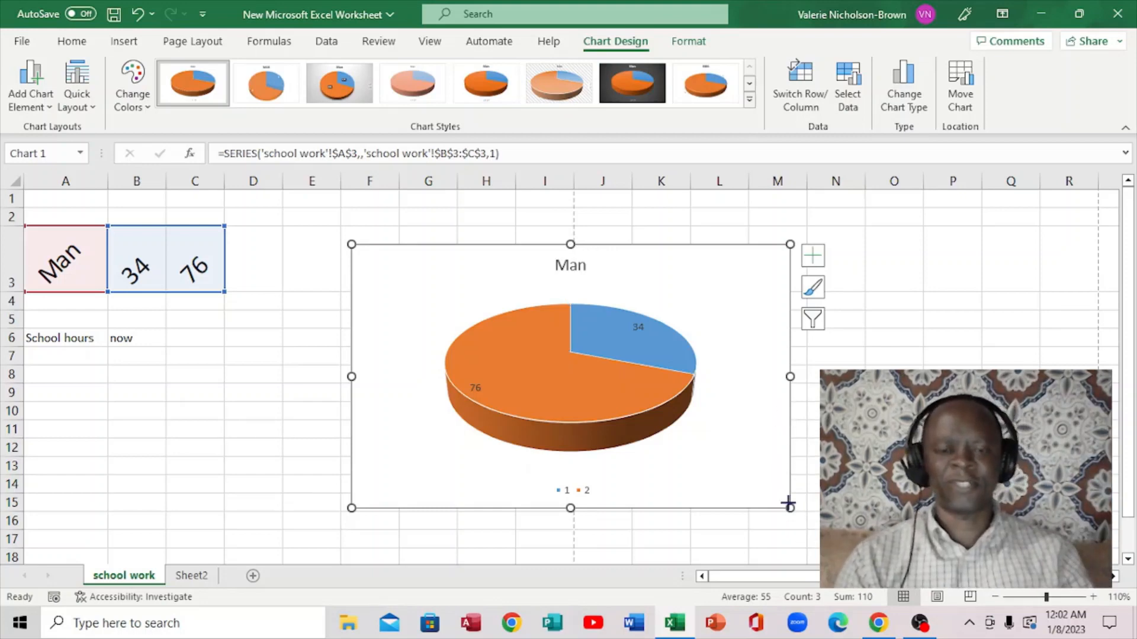
left_click_drag(788, 505, 627, 399)
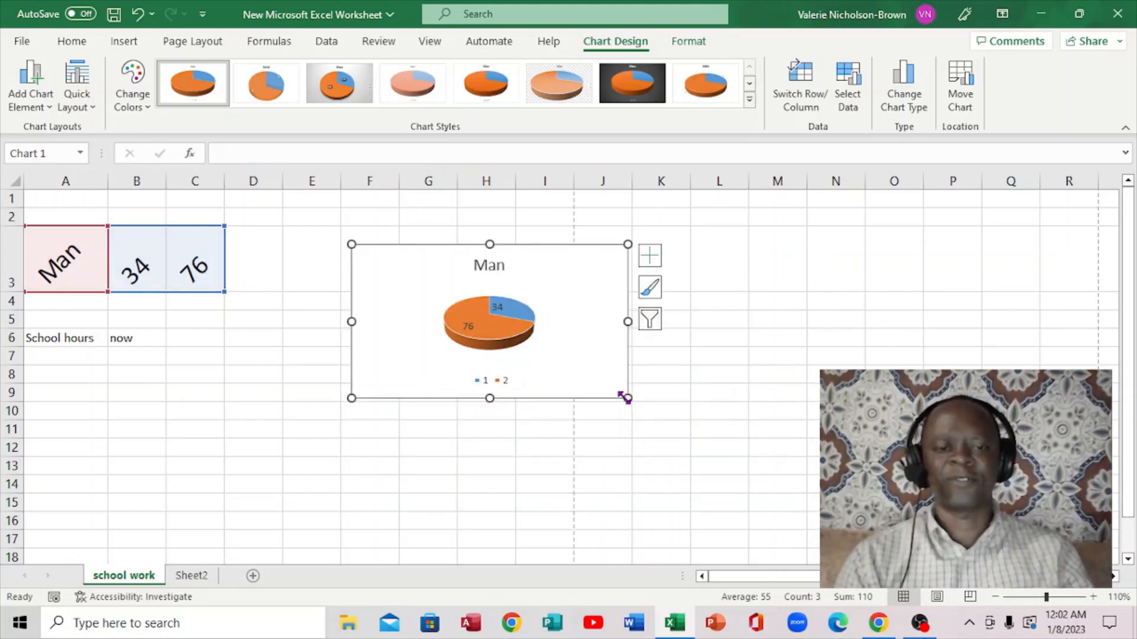
left_click(704, 383)
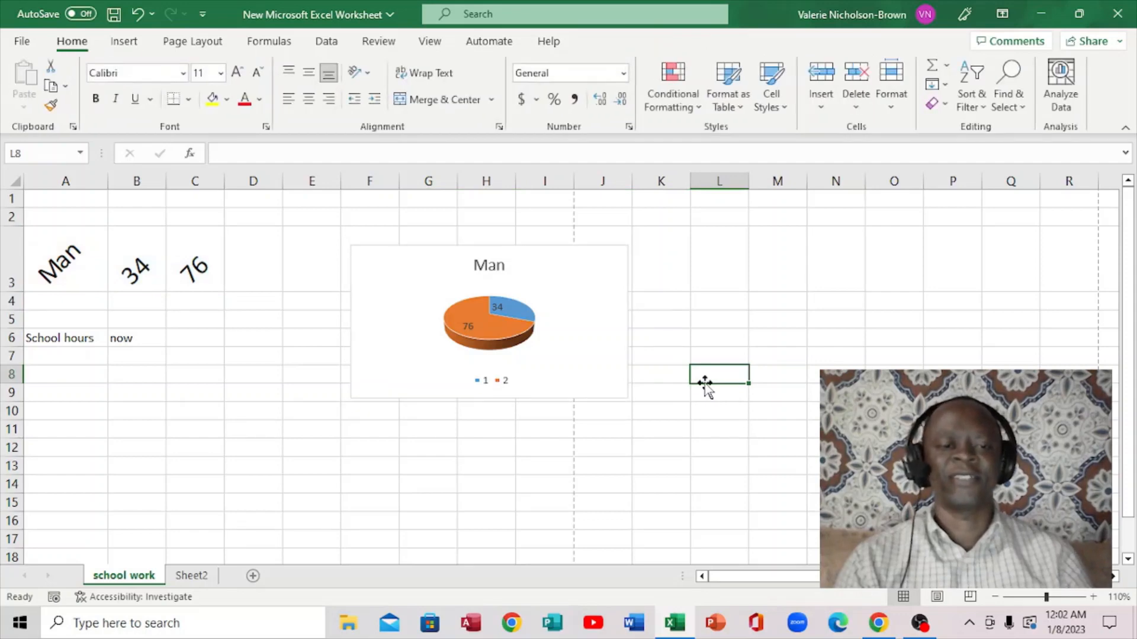
left_click(531, 319)
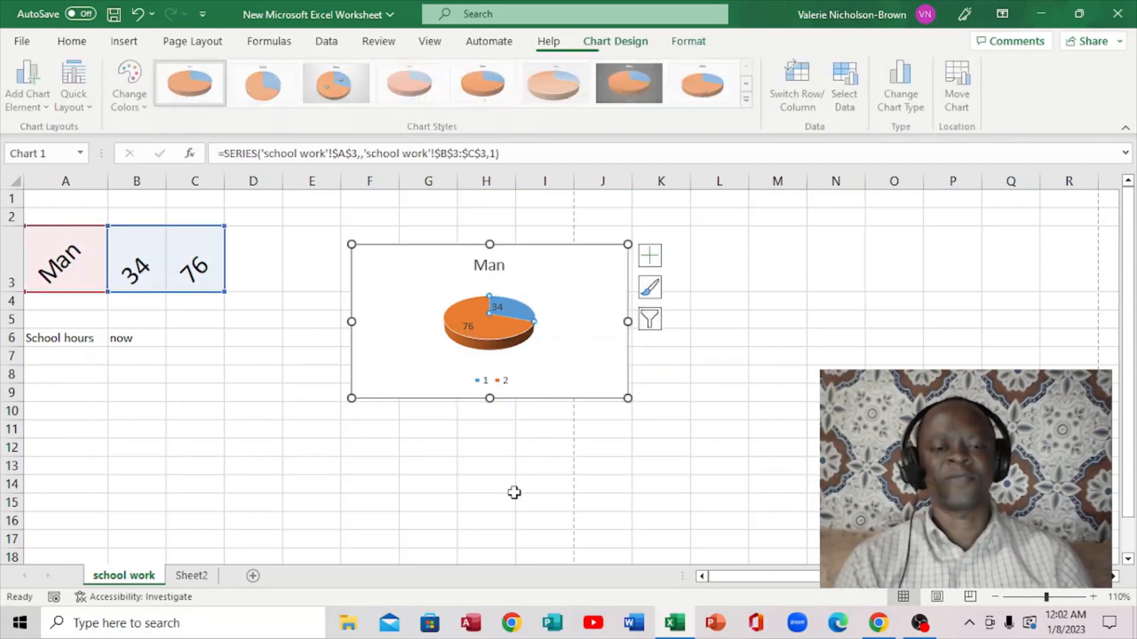
left_click_drag(525, 353, 544, 367)
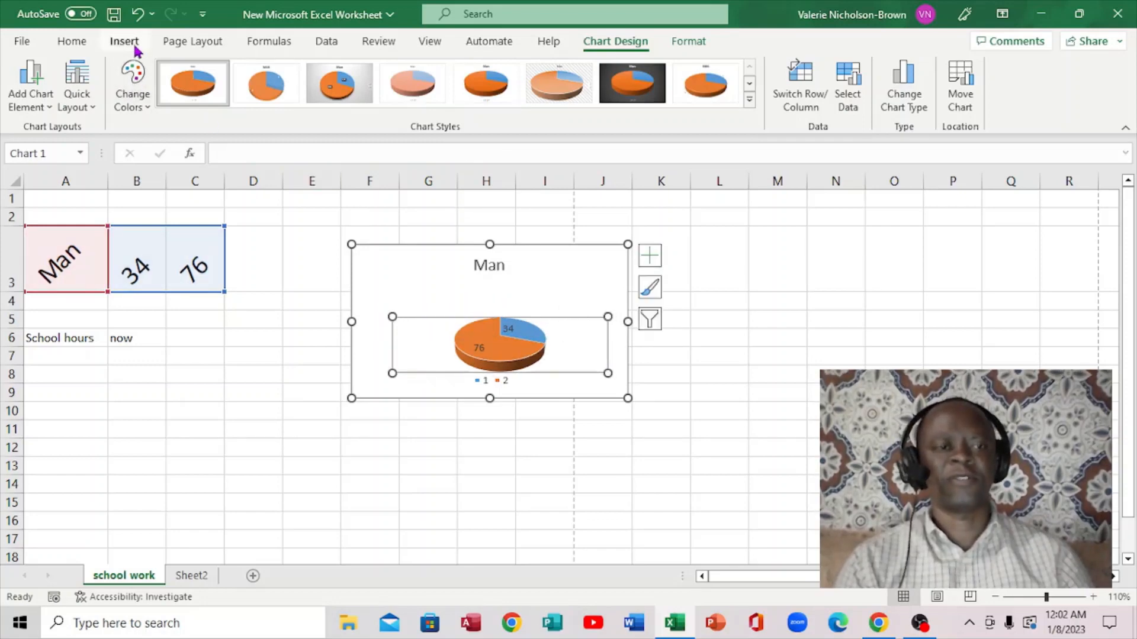
left_click(138, 13)
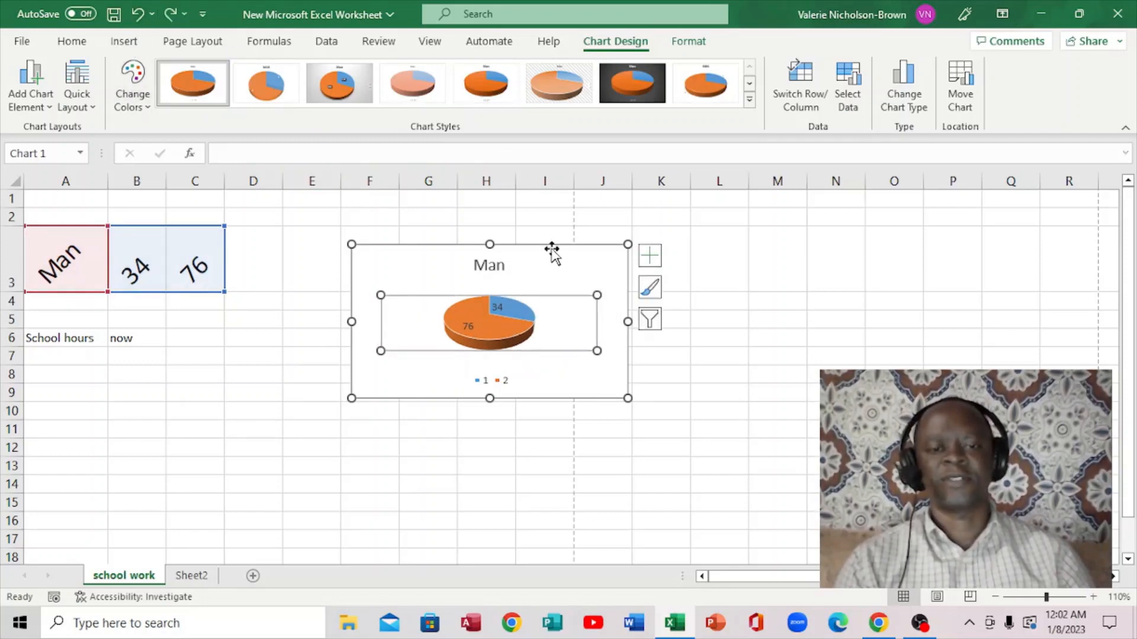
Move the pie chart below the entered data, starting at column A and row 9.
left_click_drag(558, 249, 214, 396)
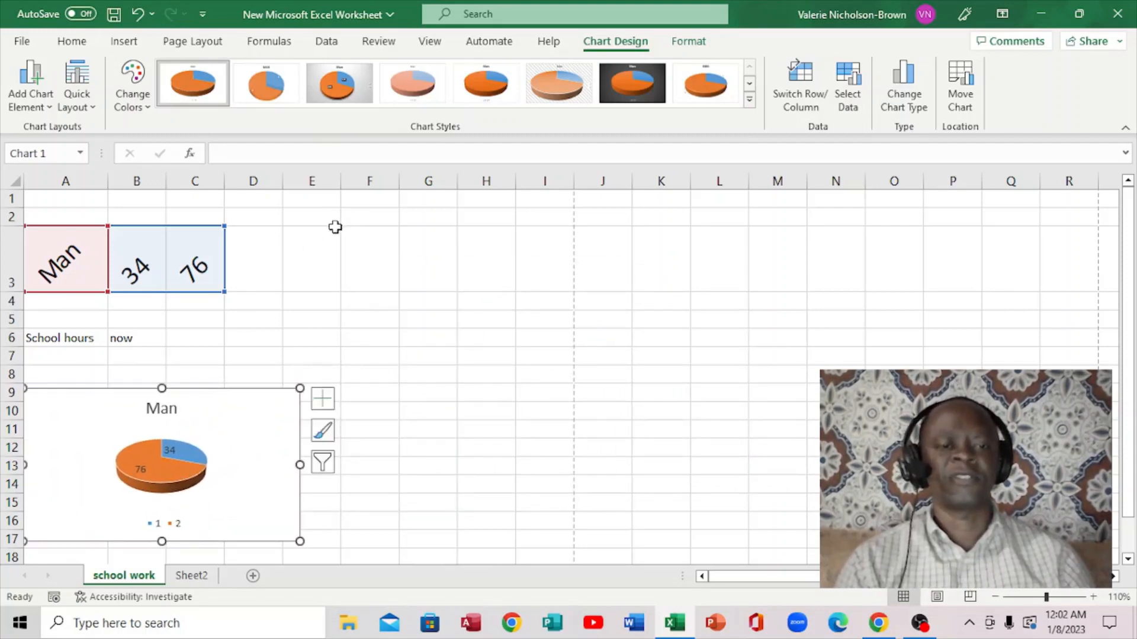
left_click(335, 226)
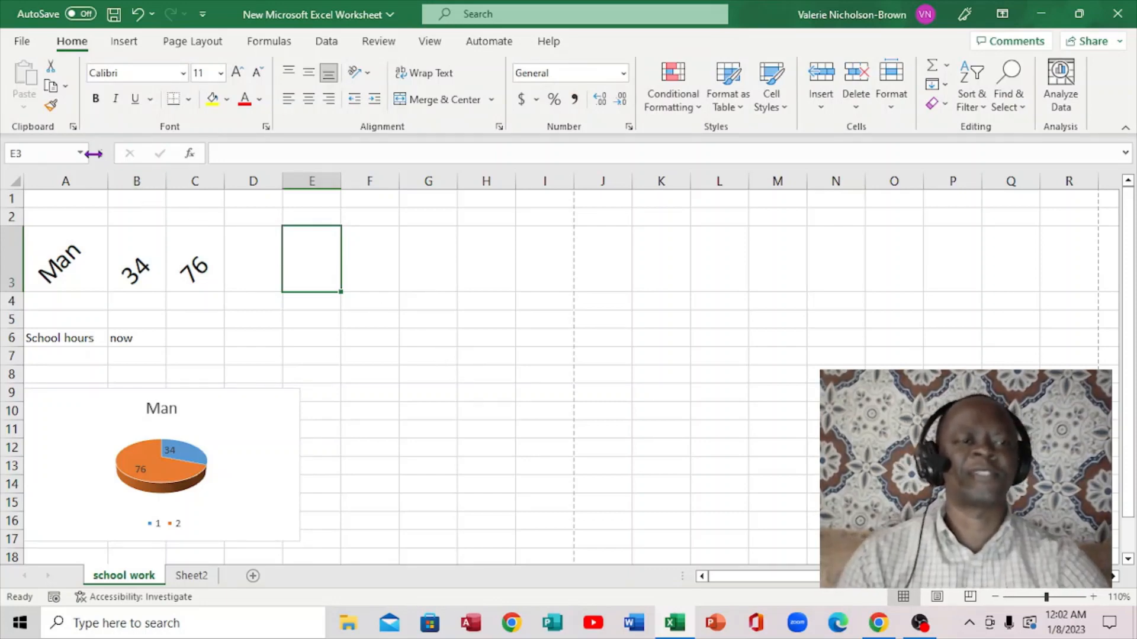
Examine the print preview and the choices for which part of the workbook to print, and return to the worksheet.
left_click(24, 41)
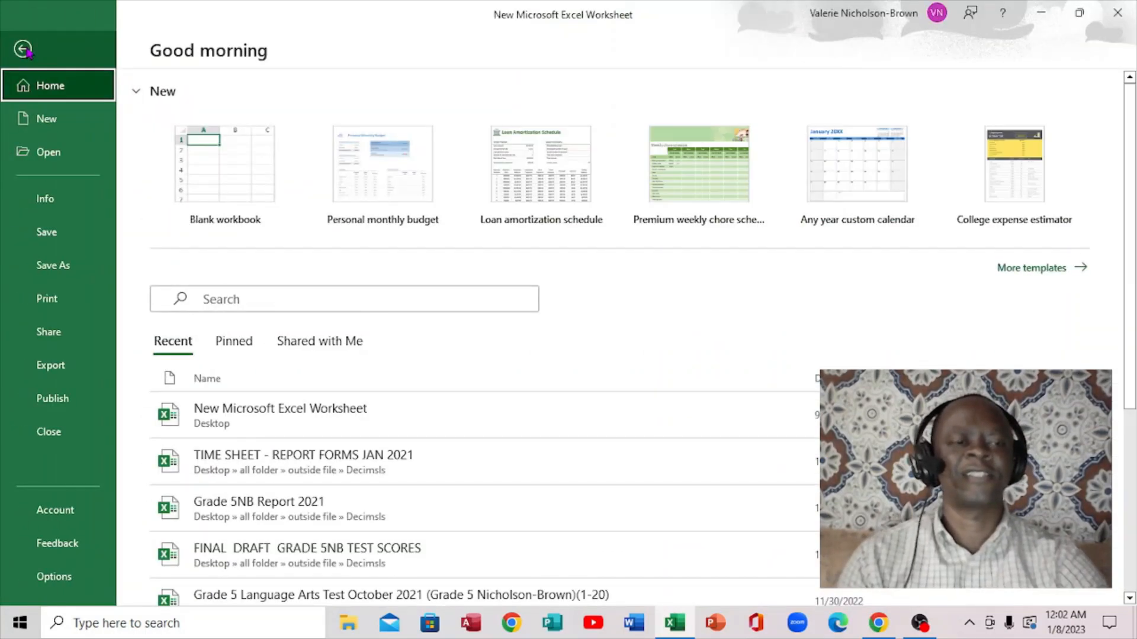
left_click(50, 301)
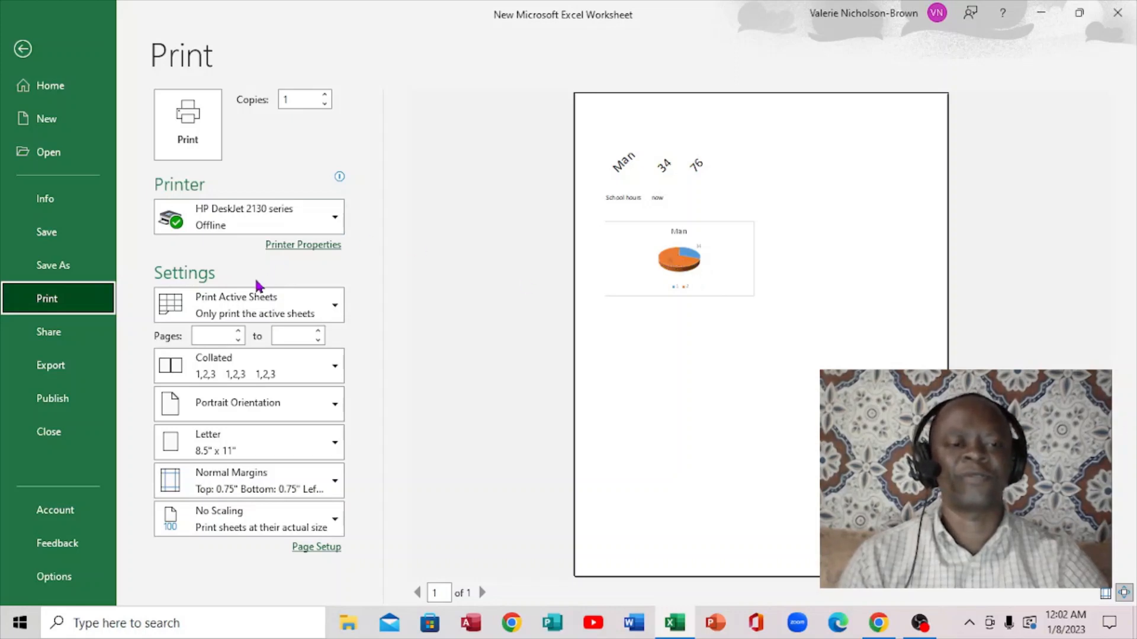
left_click(335, 309)
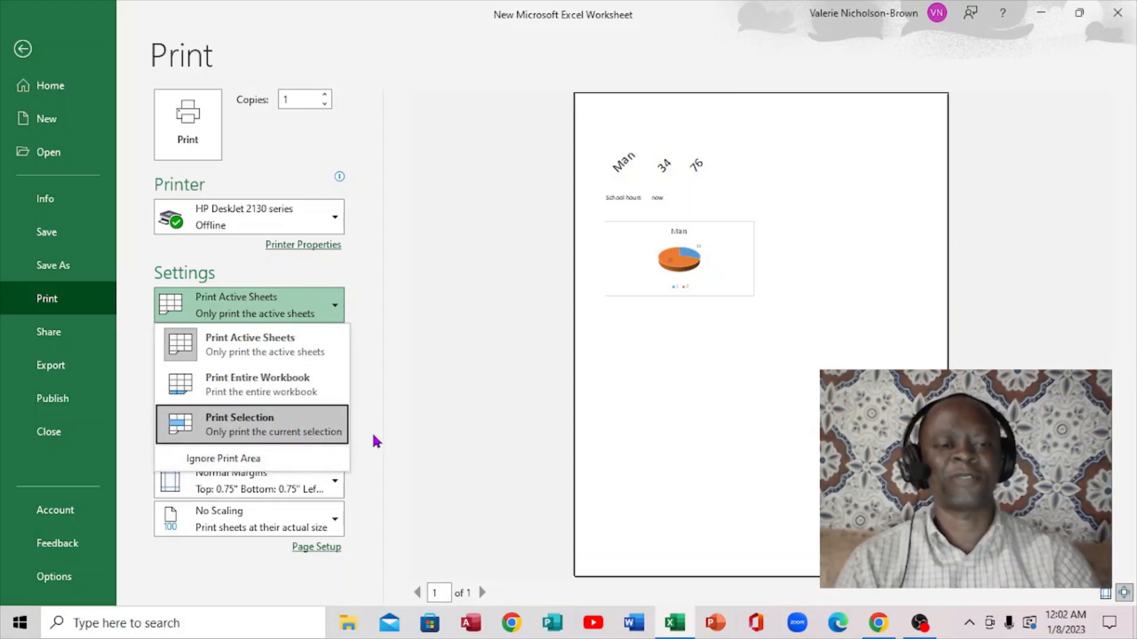
key("Escape")
left_click(23, 49)
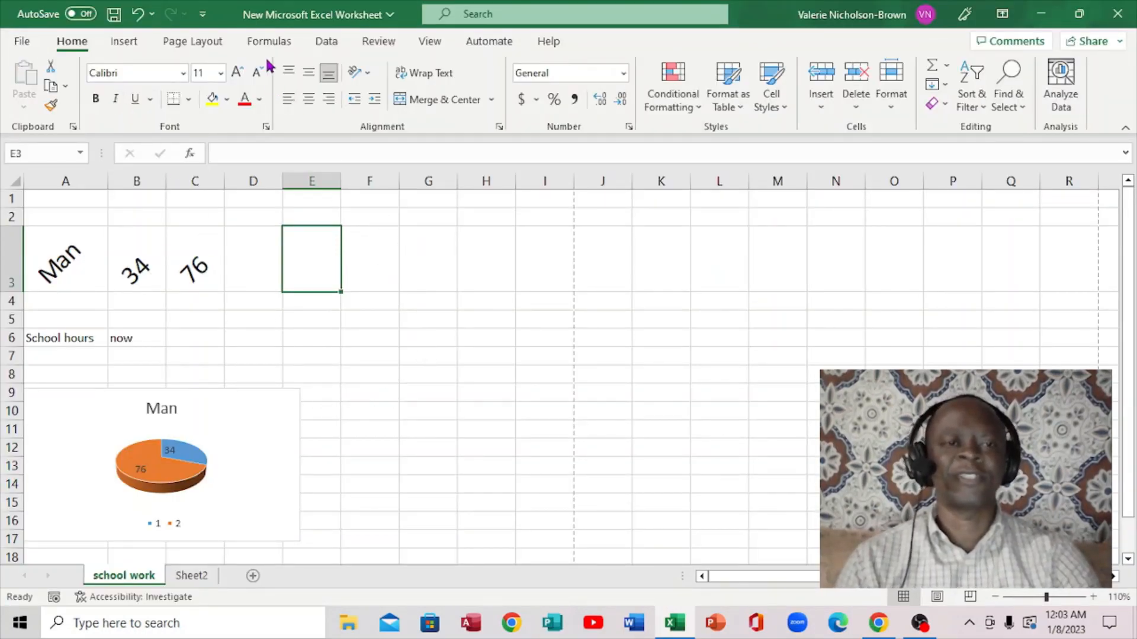
Save the workbook to the Desktop as an Excel Workbook named School work.
left_click(22, 43)
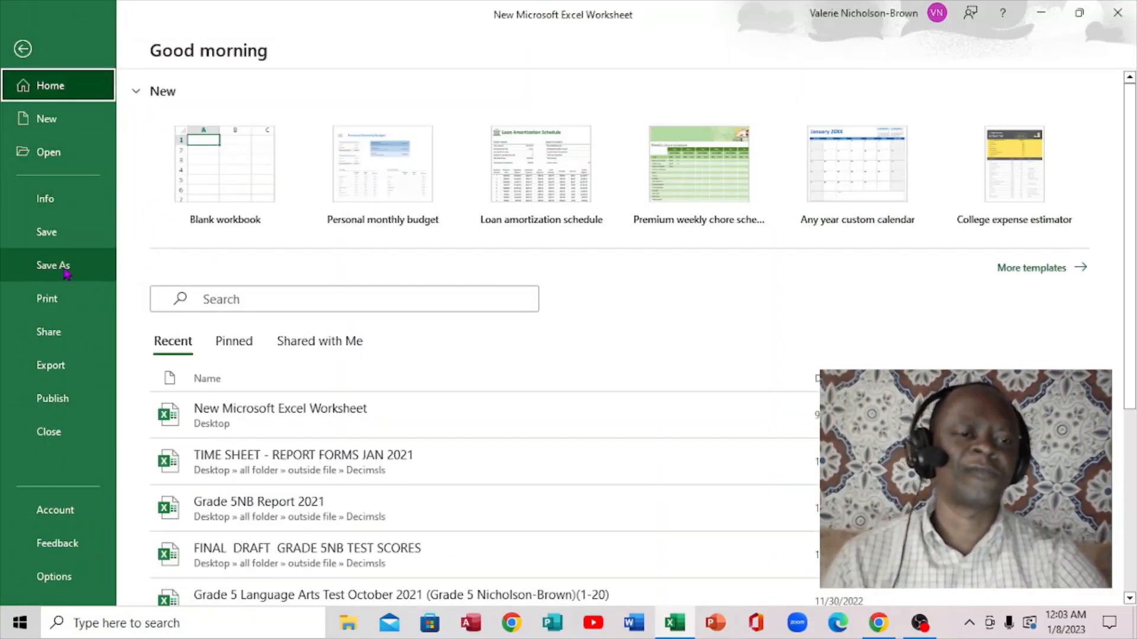
left_click(67, 272)
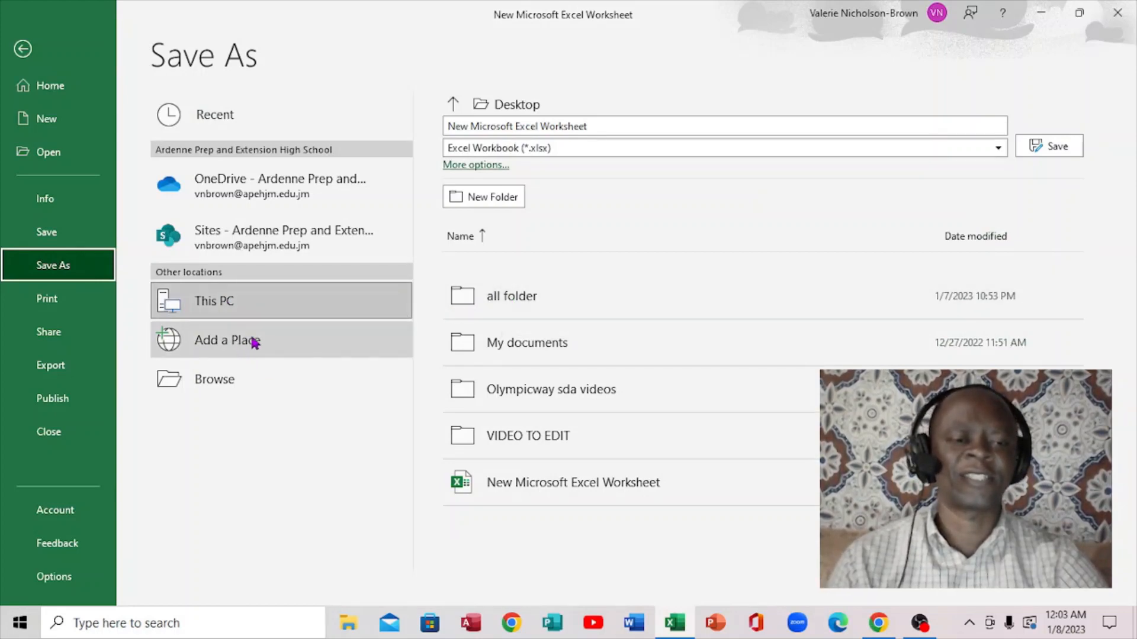
left_click(211, 385)
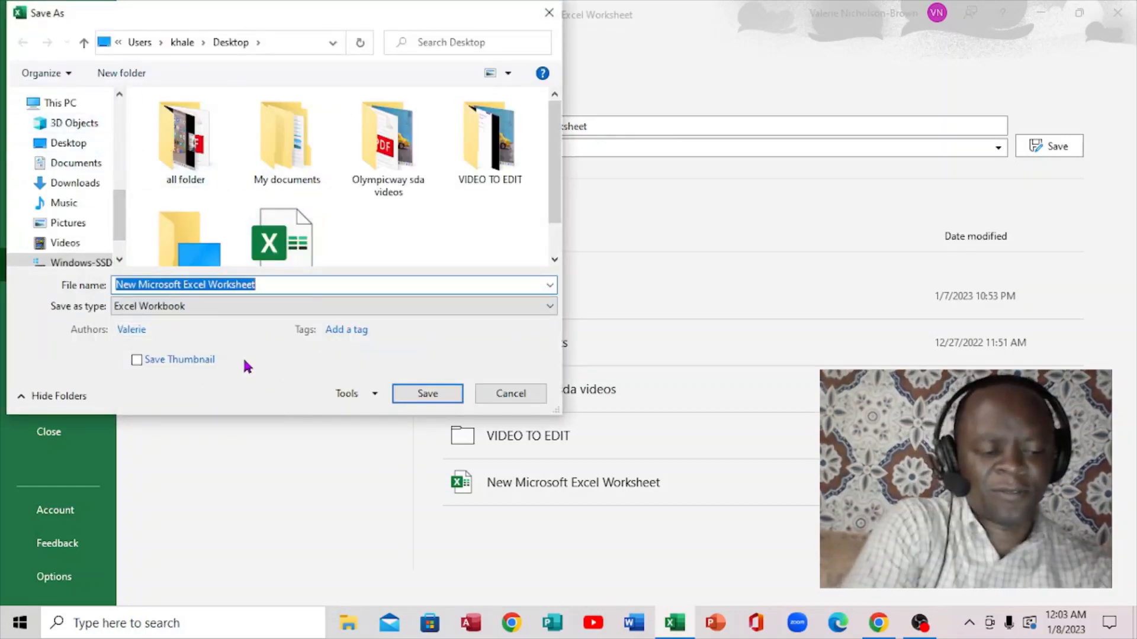
type("School work")
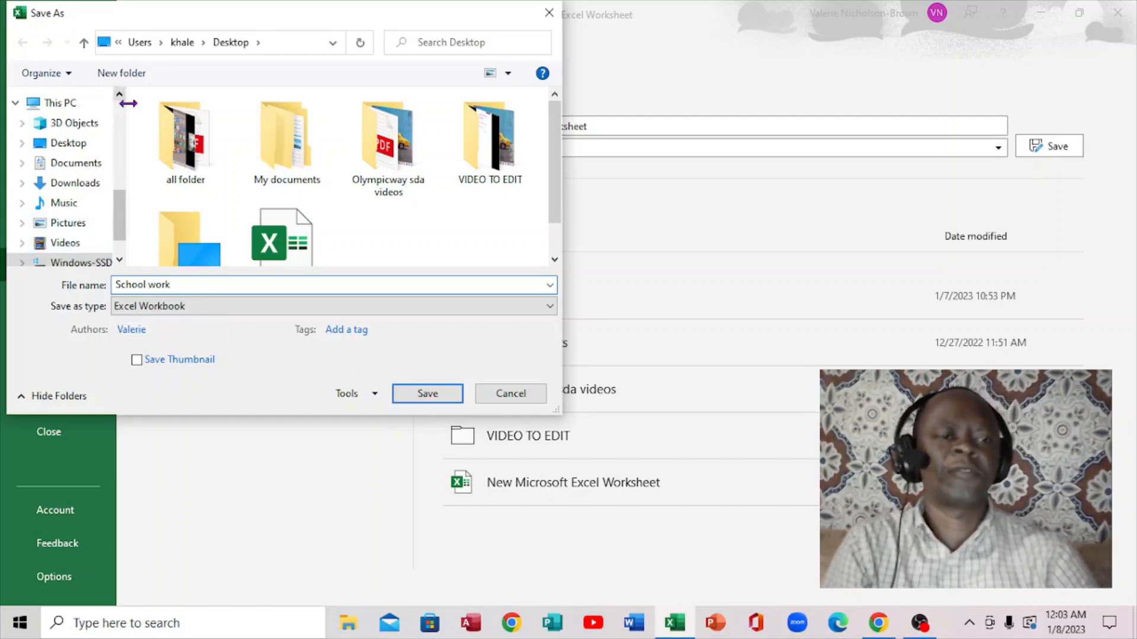
scroll(122, 118, "up", 1)
scroll(125, 122, "up", 3)
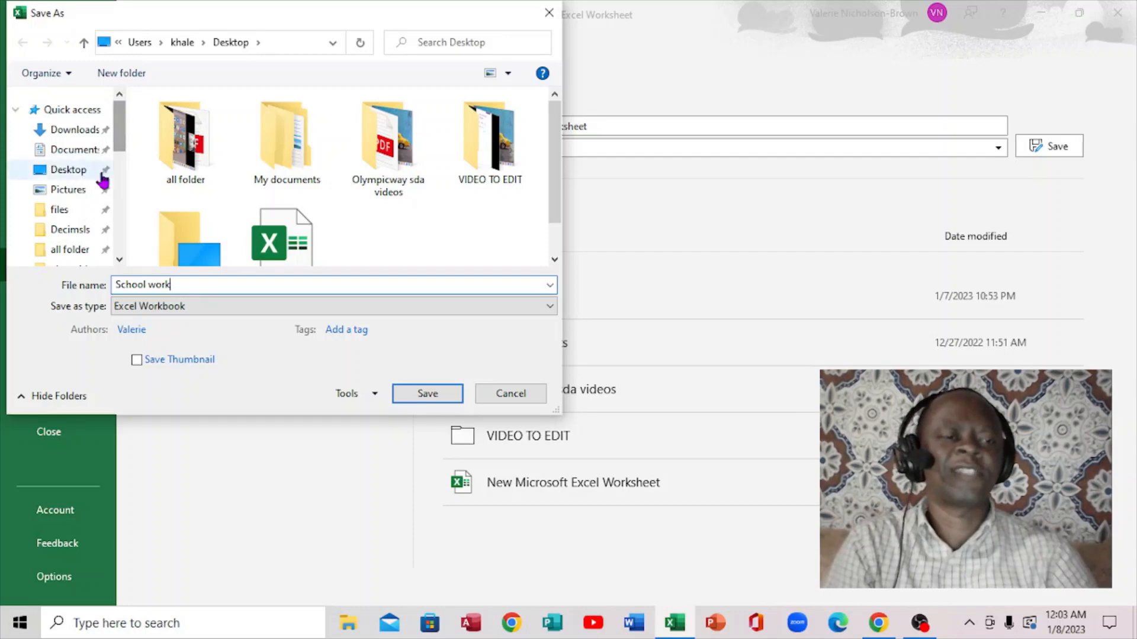
left_click(76, 172)
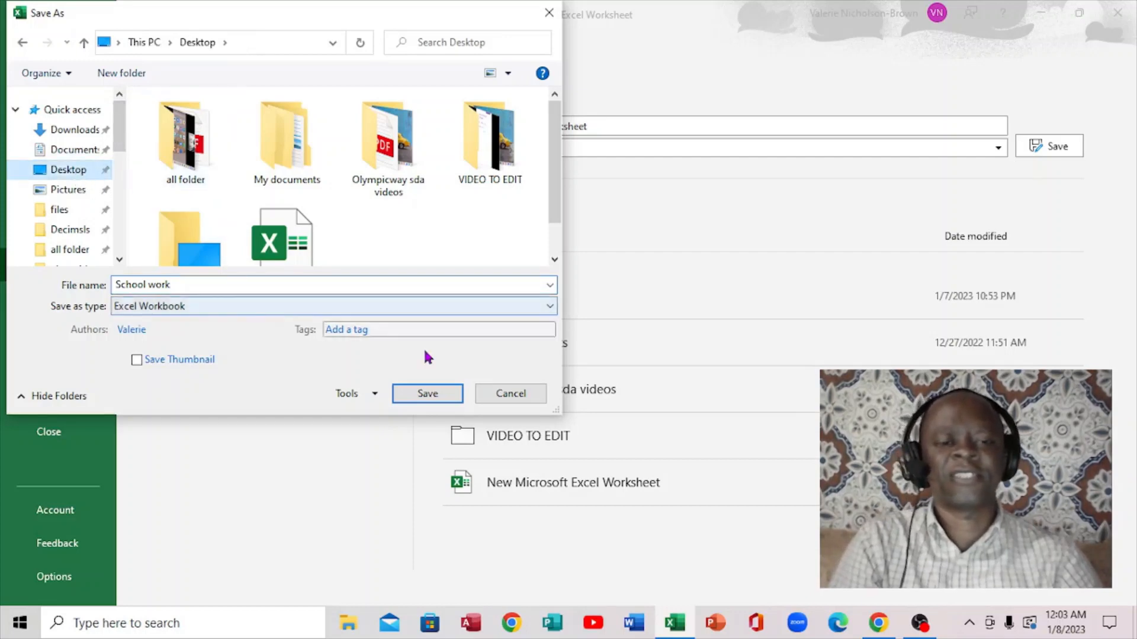
left_click(411, 391)
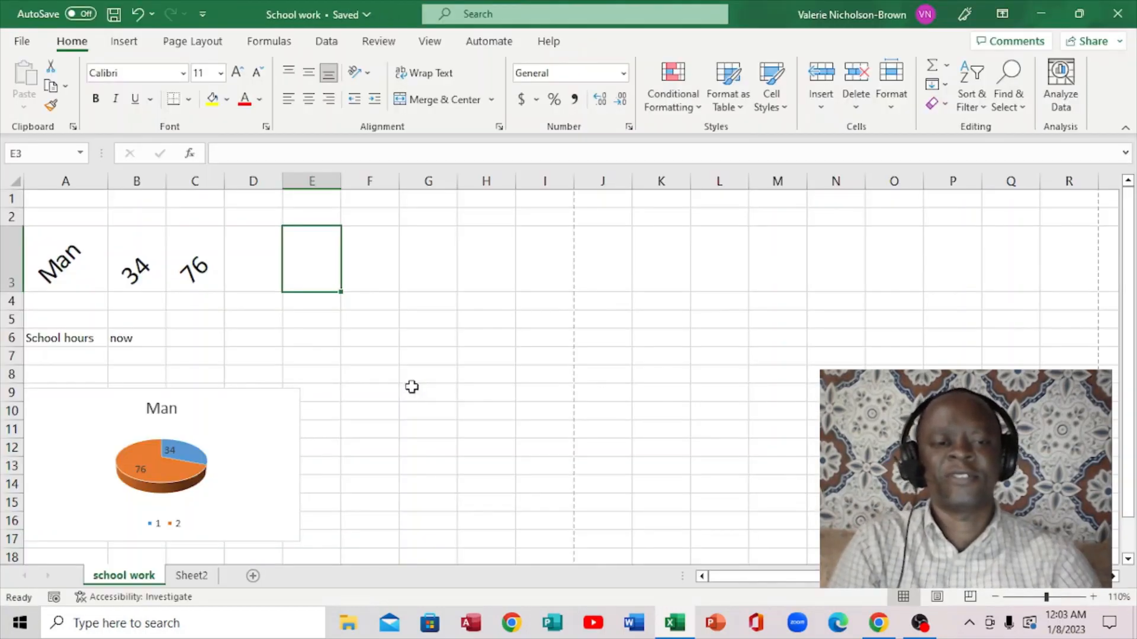
Check the saved School work file on the desktop and try minimizing, restoring down and maximizing the workbook window.
left_click(1041, 14)
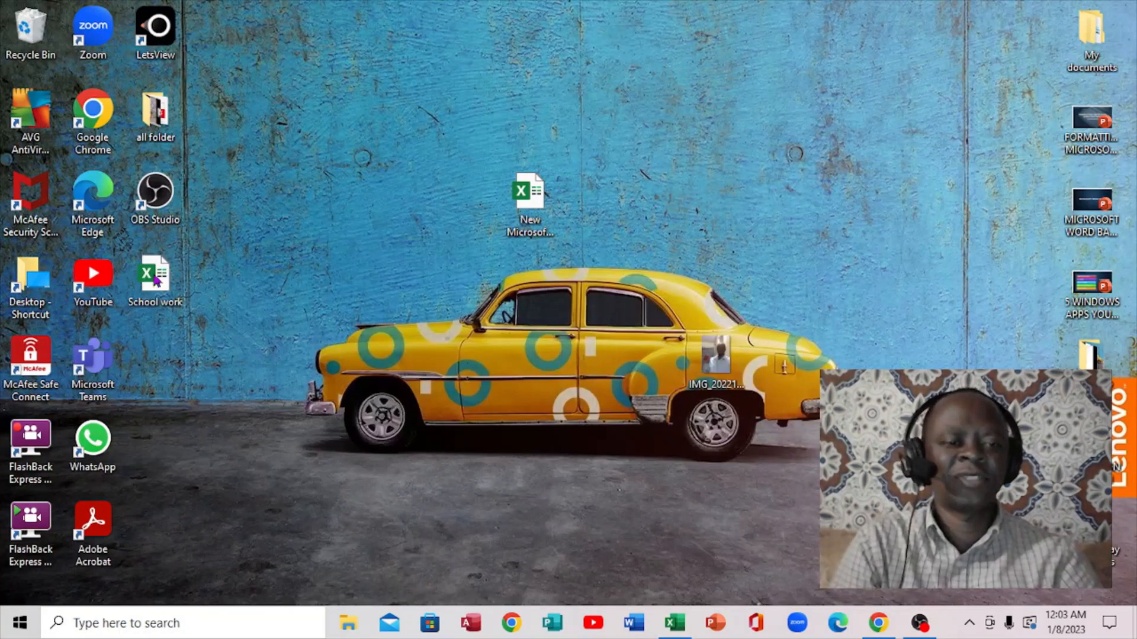
left_click(674, 623)
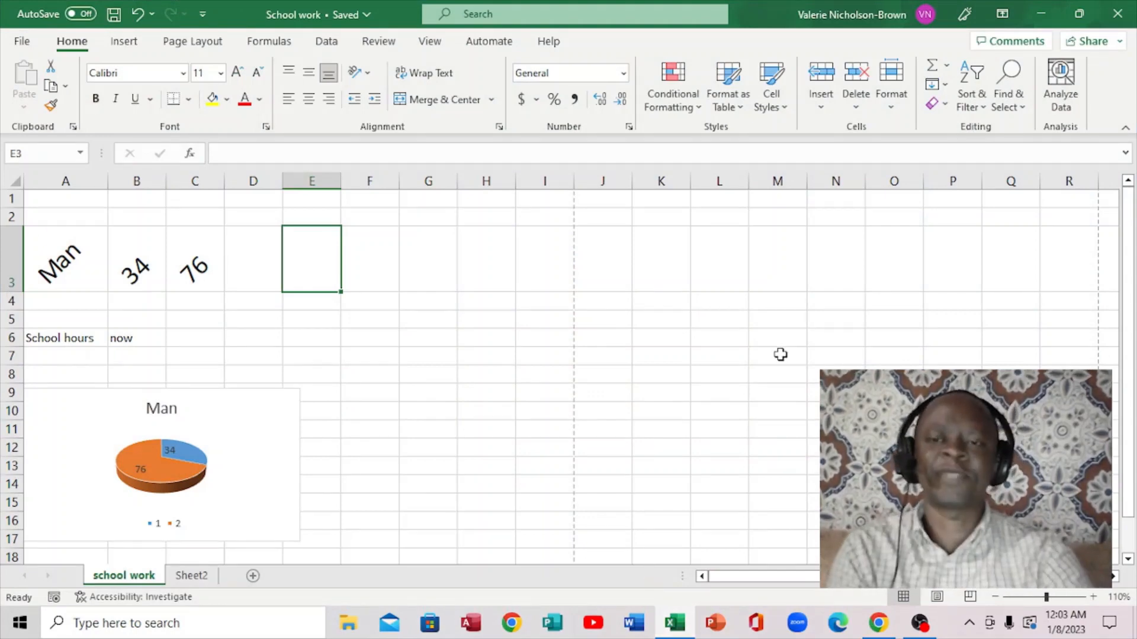
left_click(1042, 15)
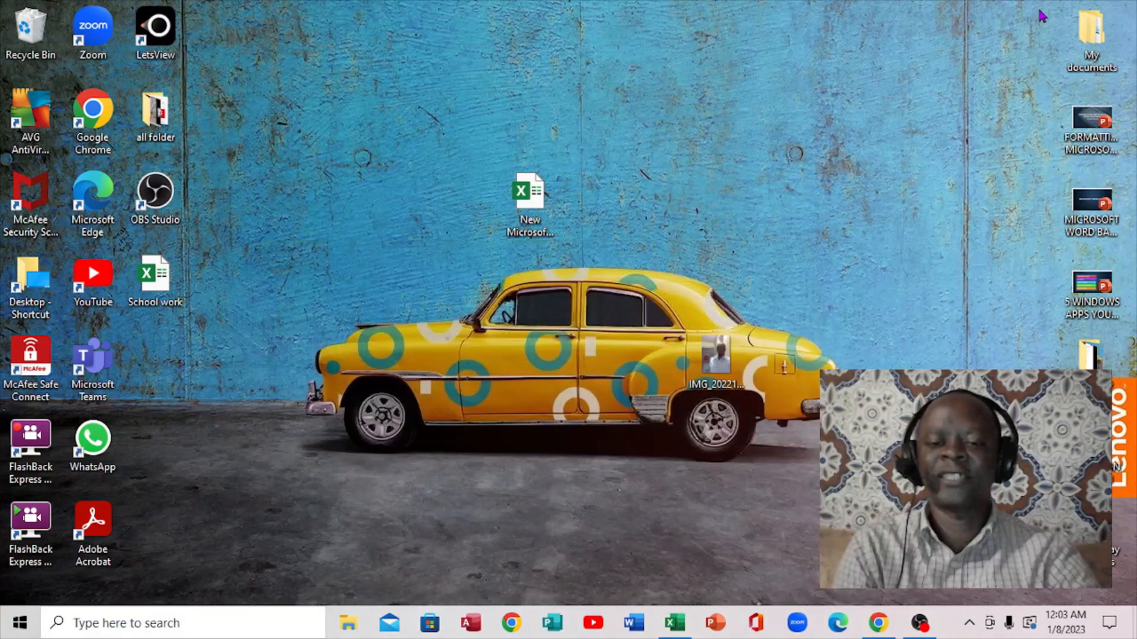
left_click(675, 624)
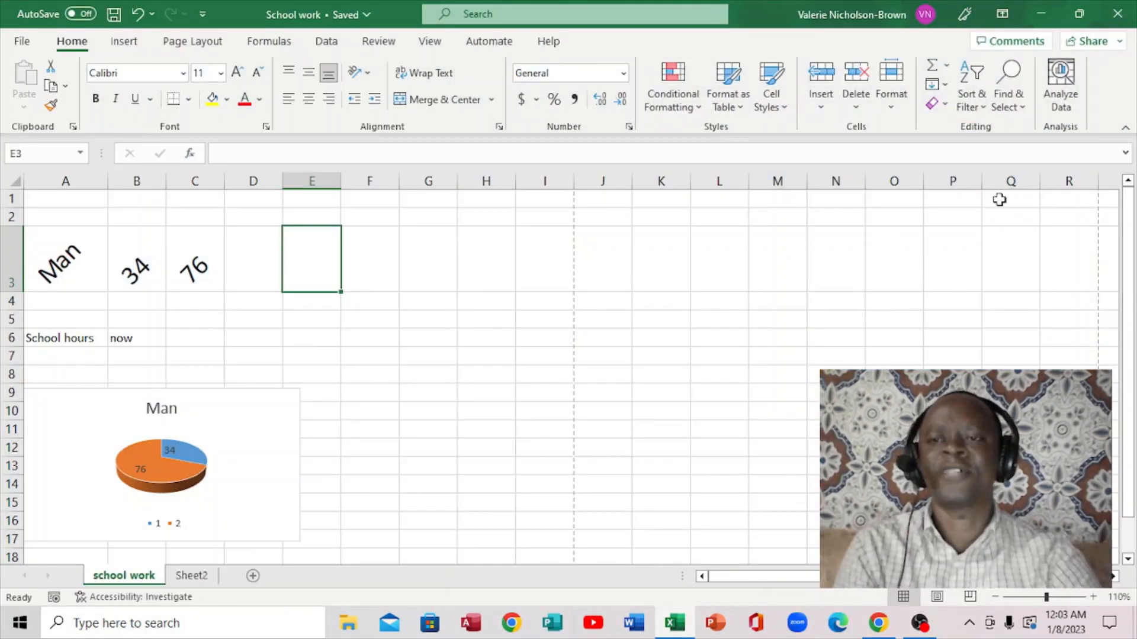
left_click(1079, 15)
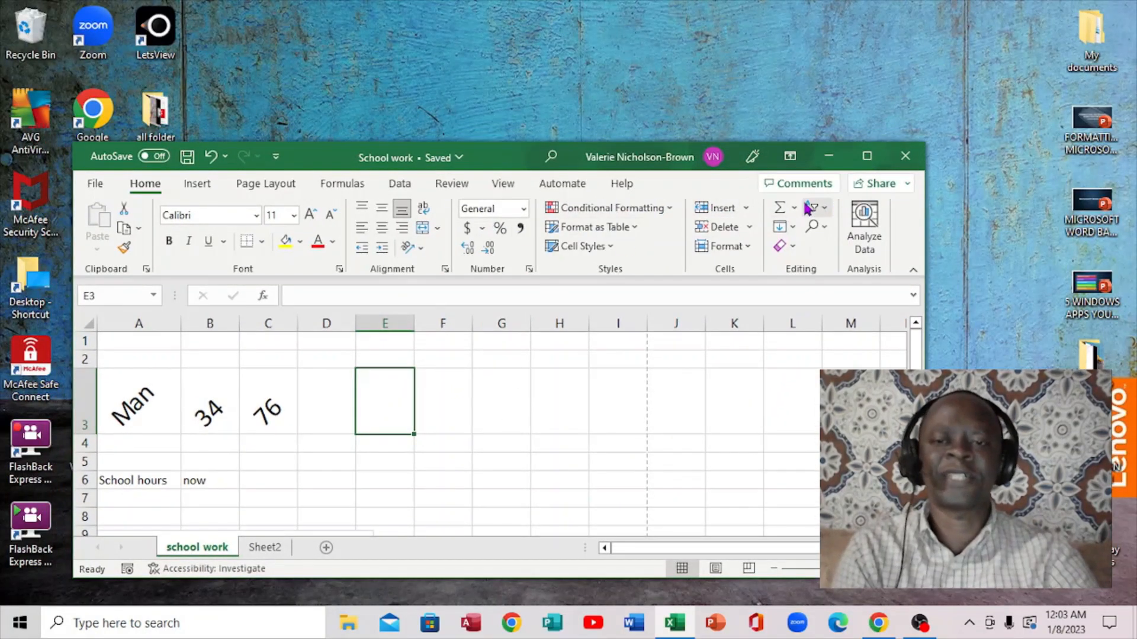
left_click(867, 156)
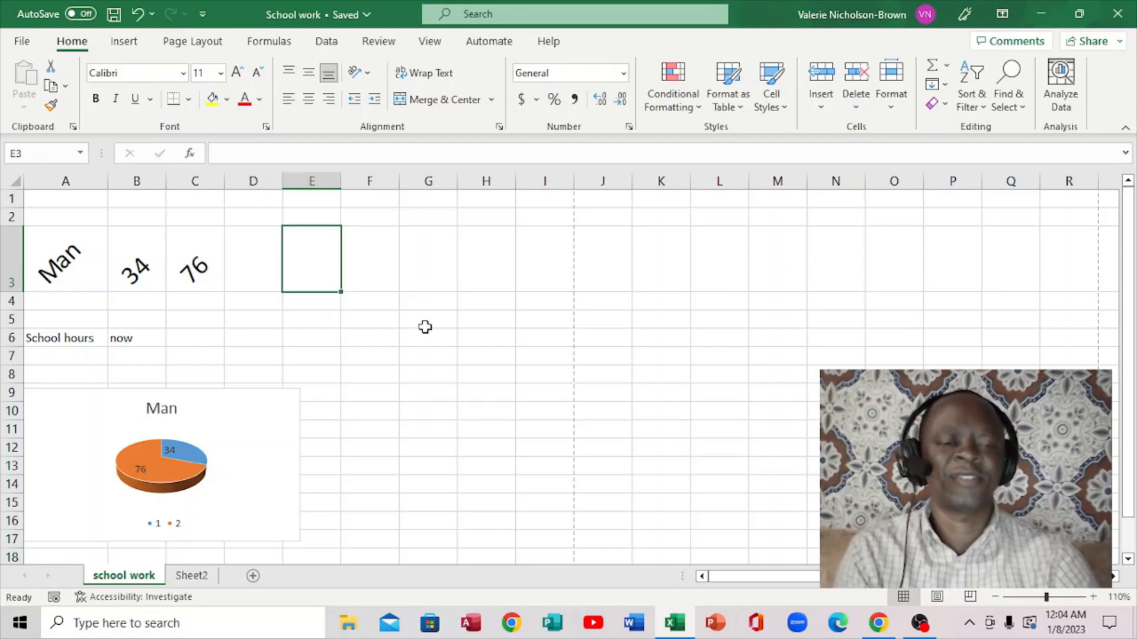
Enter 1 in cell H6 and autofill down to H14 as a series from 1 to 9.
left_click(491, 344)
type("1")
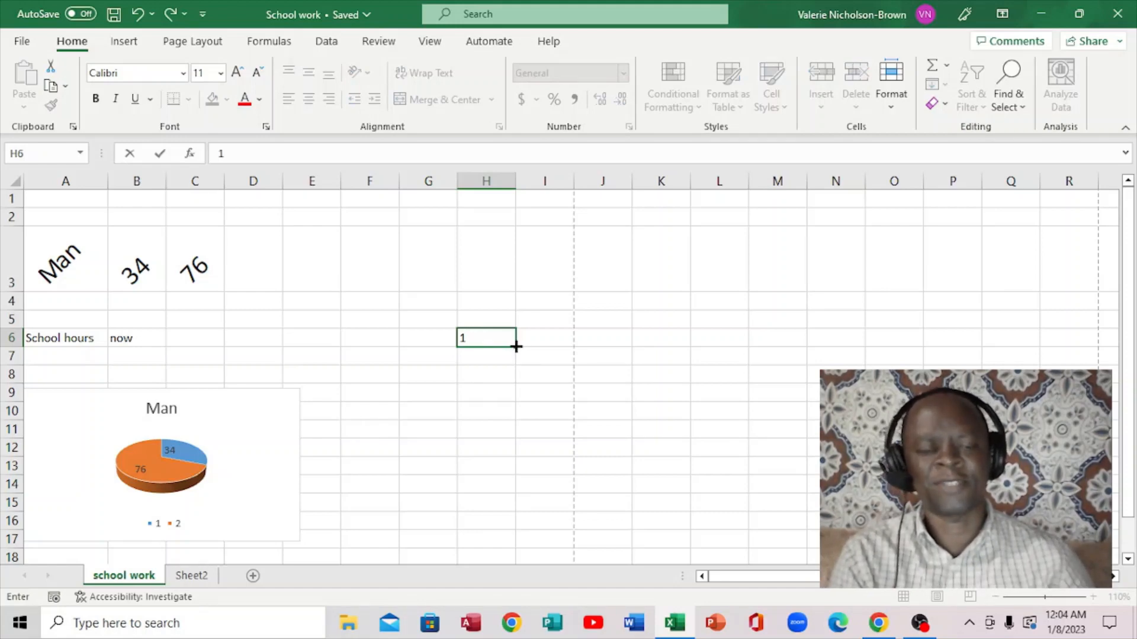
left_click_drag(516, 346, 510, 493)
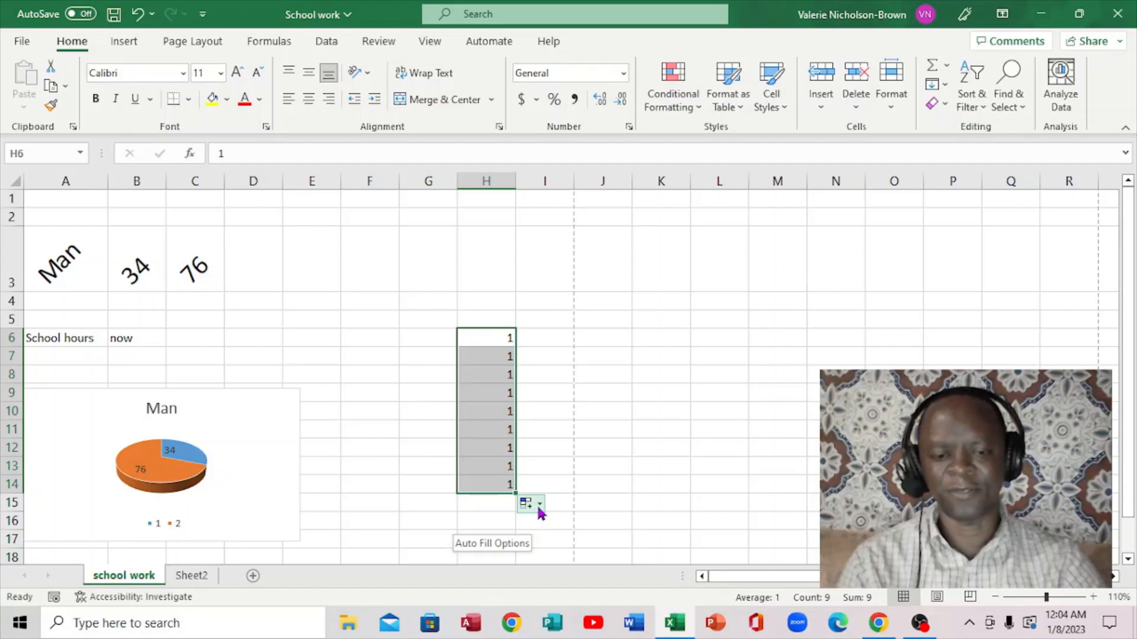
left_click(538, 508)
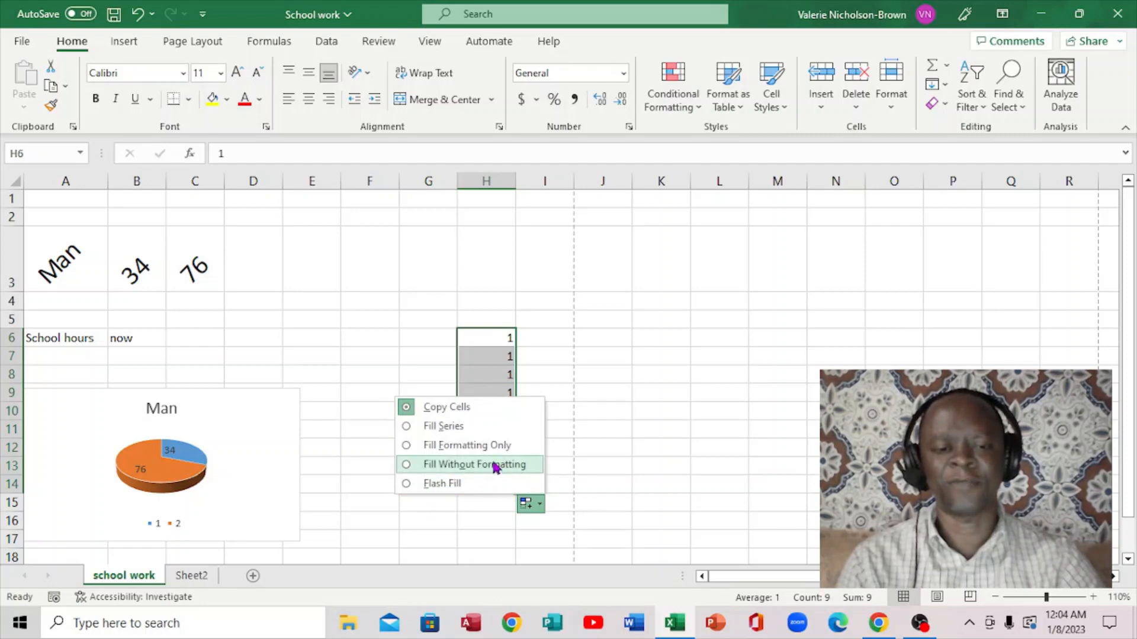
left_click(446, 428)
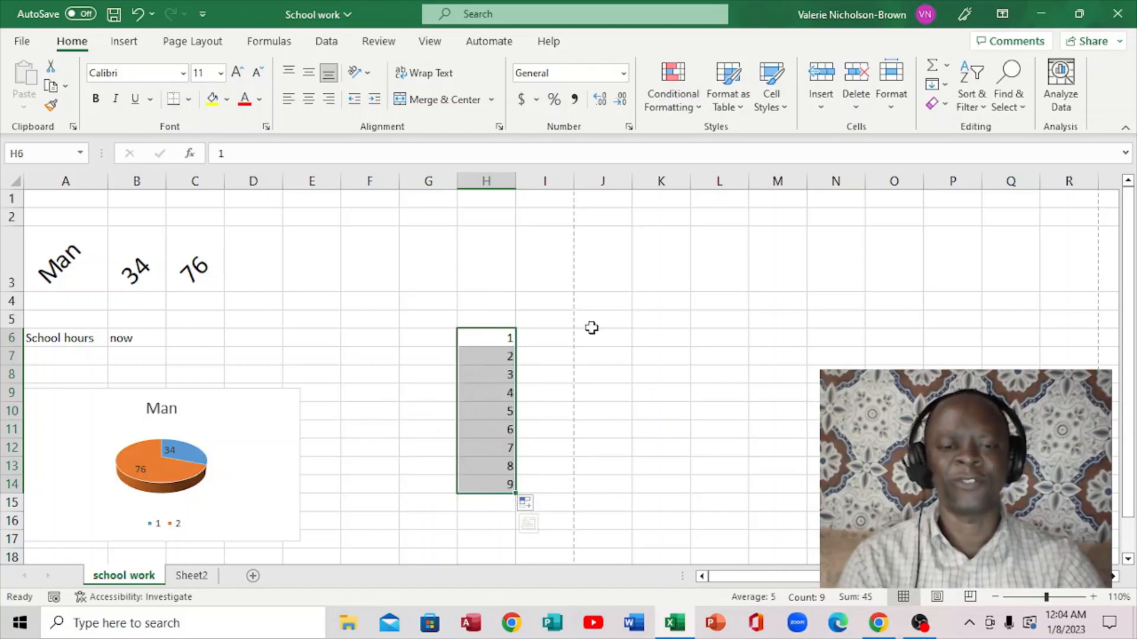
Enter 1 in J6 and 2 in J7, and extend both cells' pattern down to J14.
left_click(605, 339)
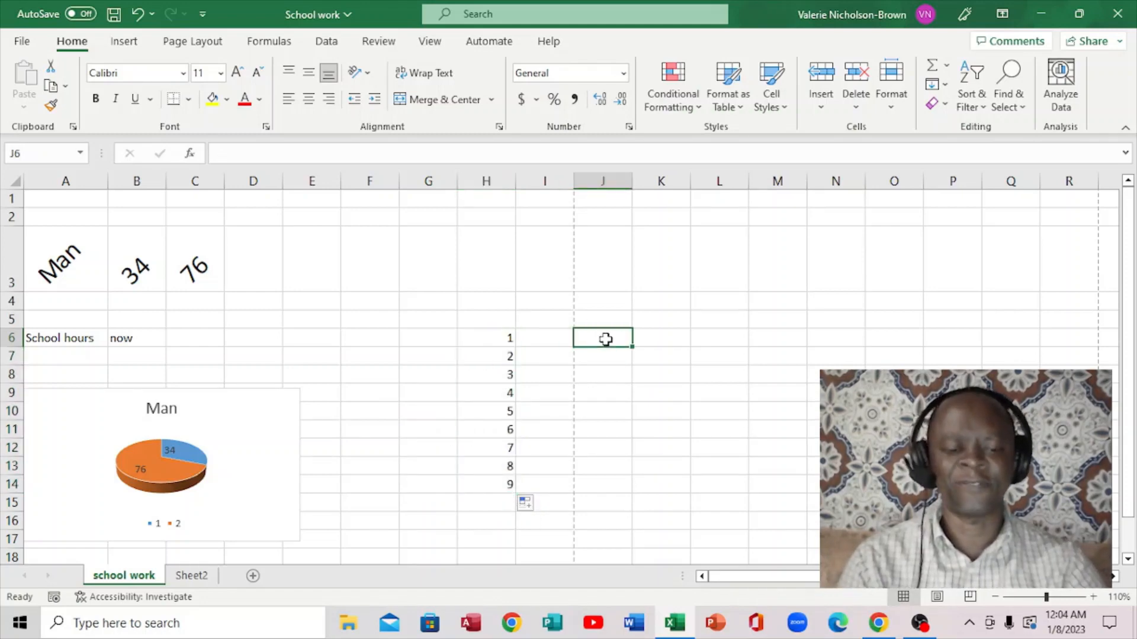
type("1")
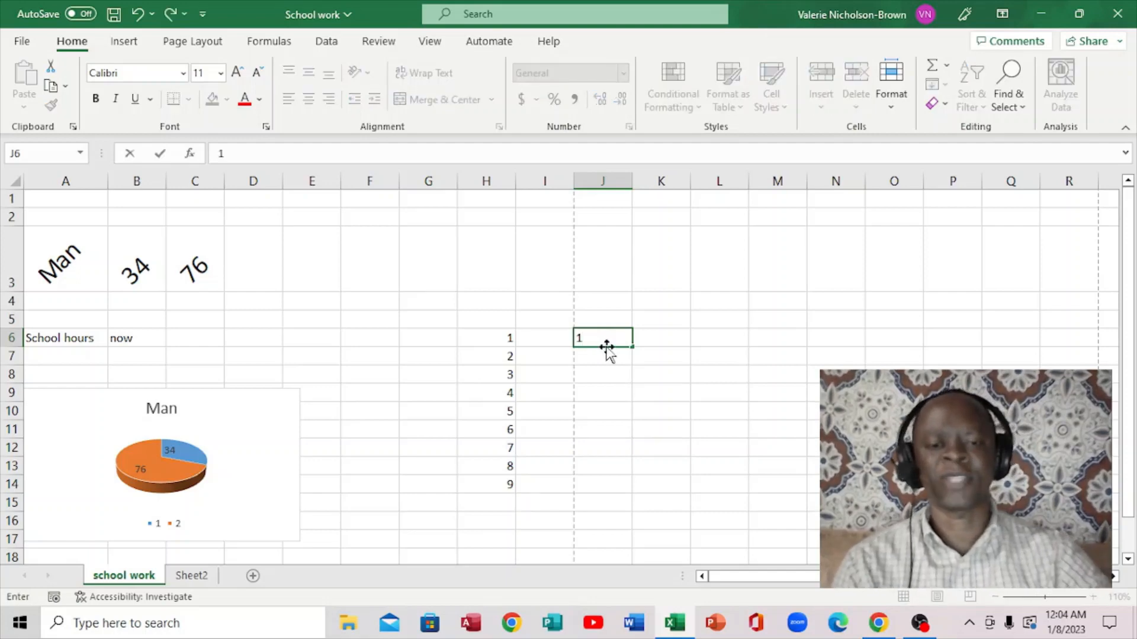
left_click(603, 357)
type("2")
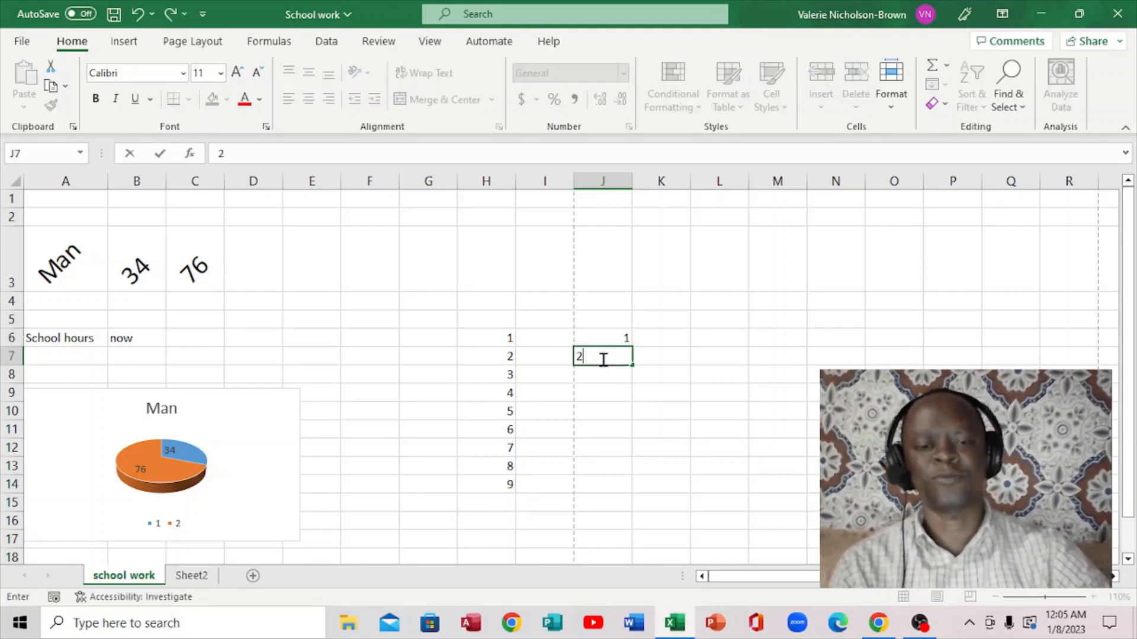
left_click(609, 338)
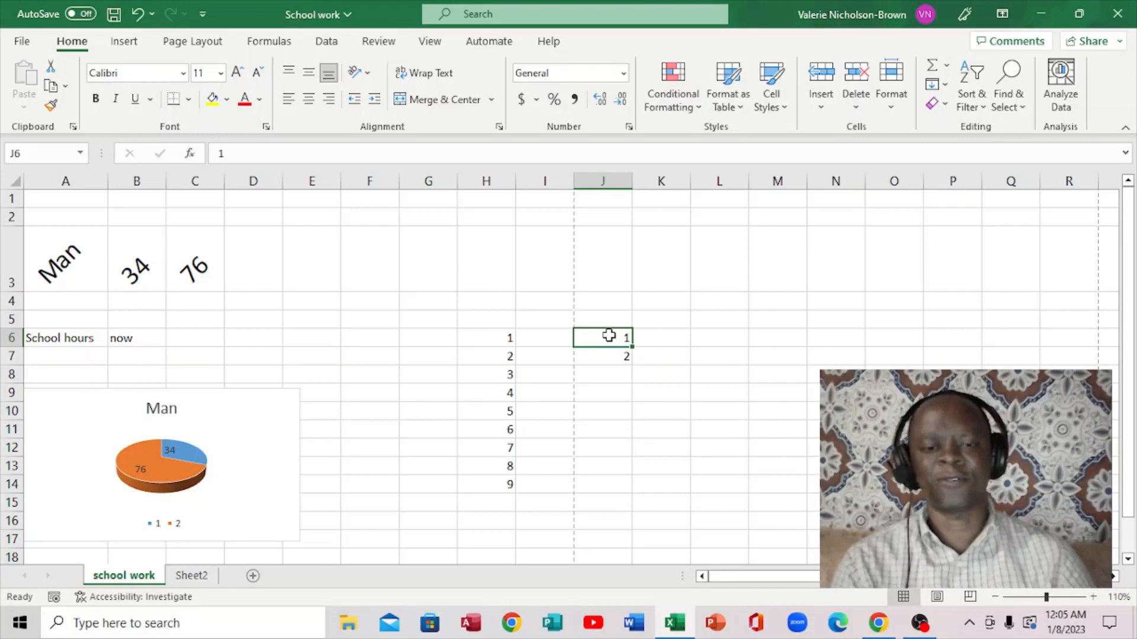
left_click_drag(609, 336, 609, 353)
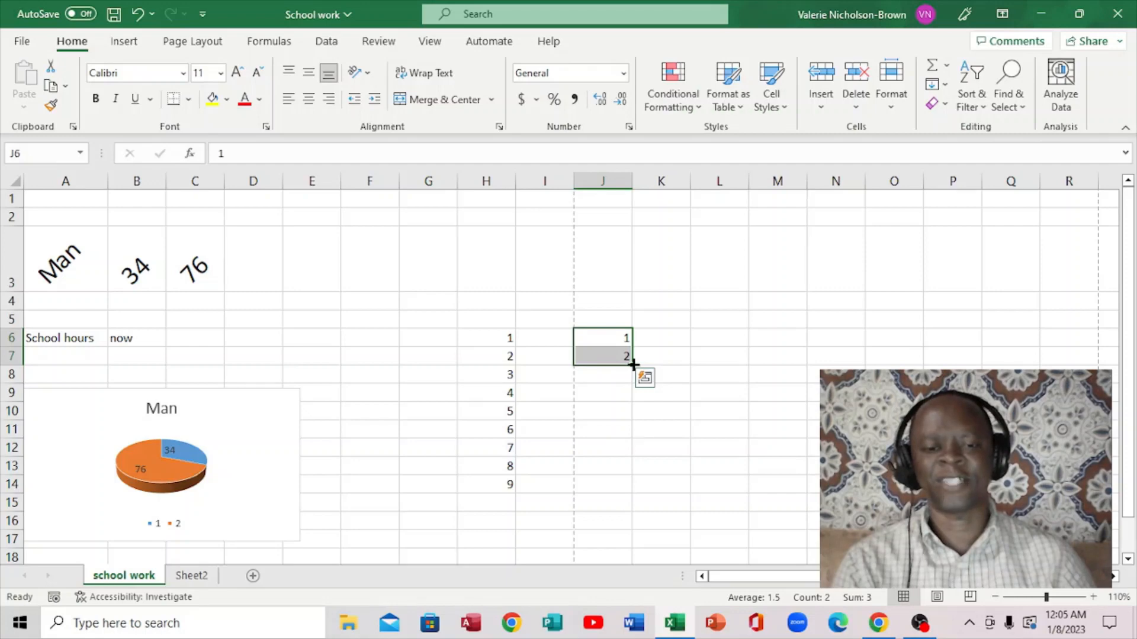
left_click_drag(632, 365, 628, 487)
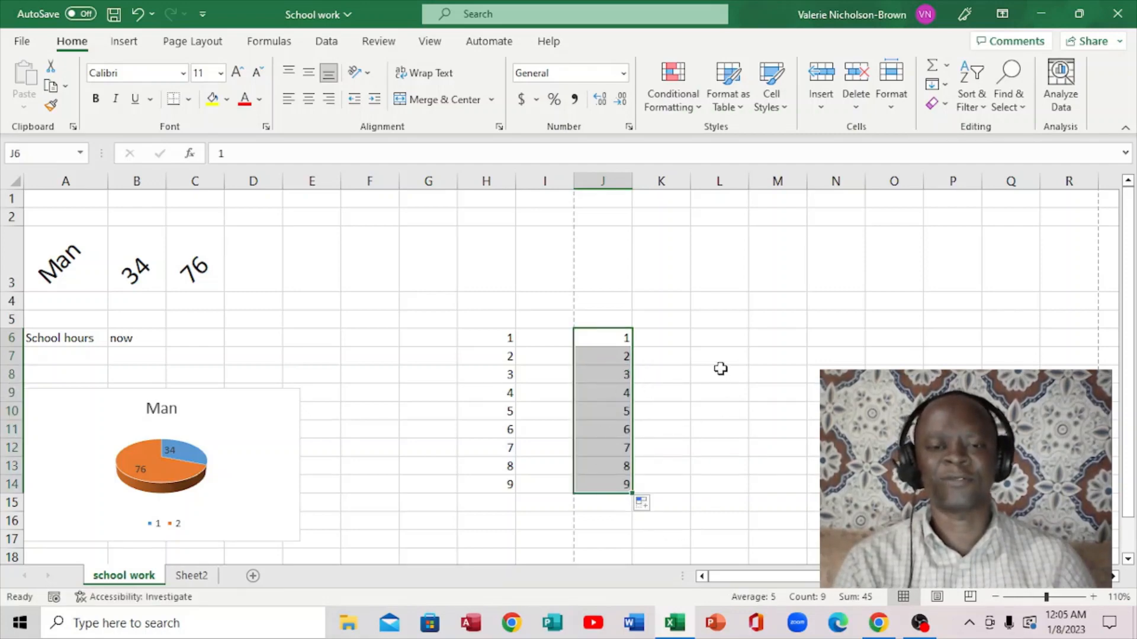
Enter "week 1" in cell K4 and autofill across to O4 up to week 5.
left_click(680, 306)
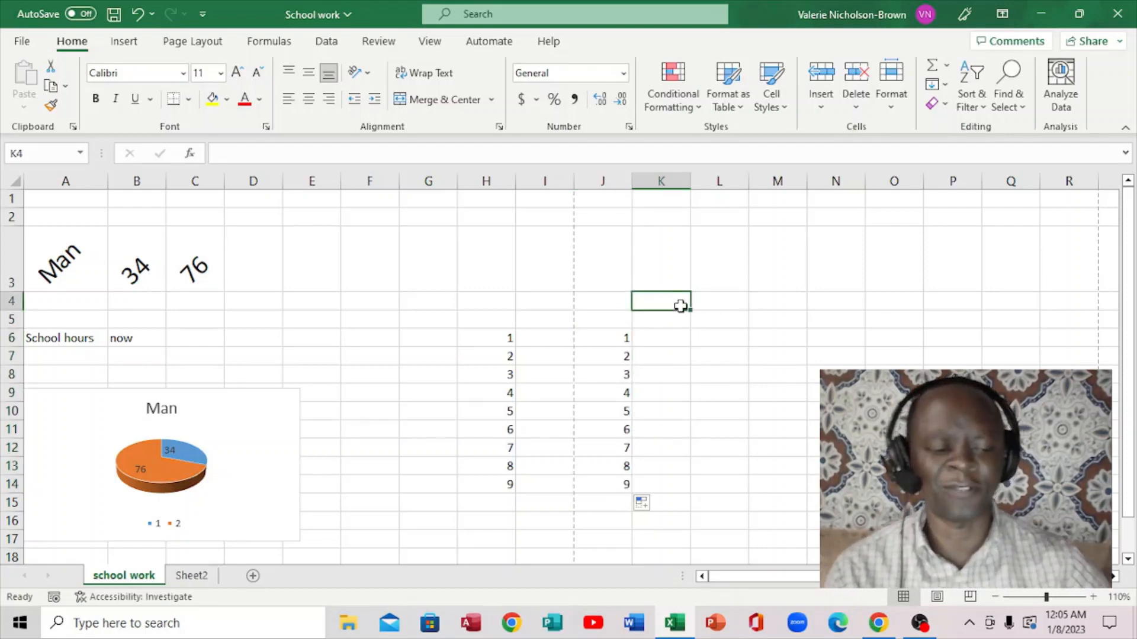
type("week ")
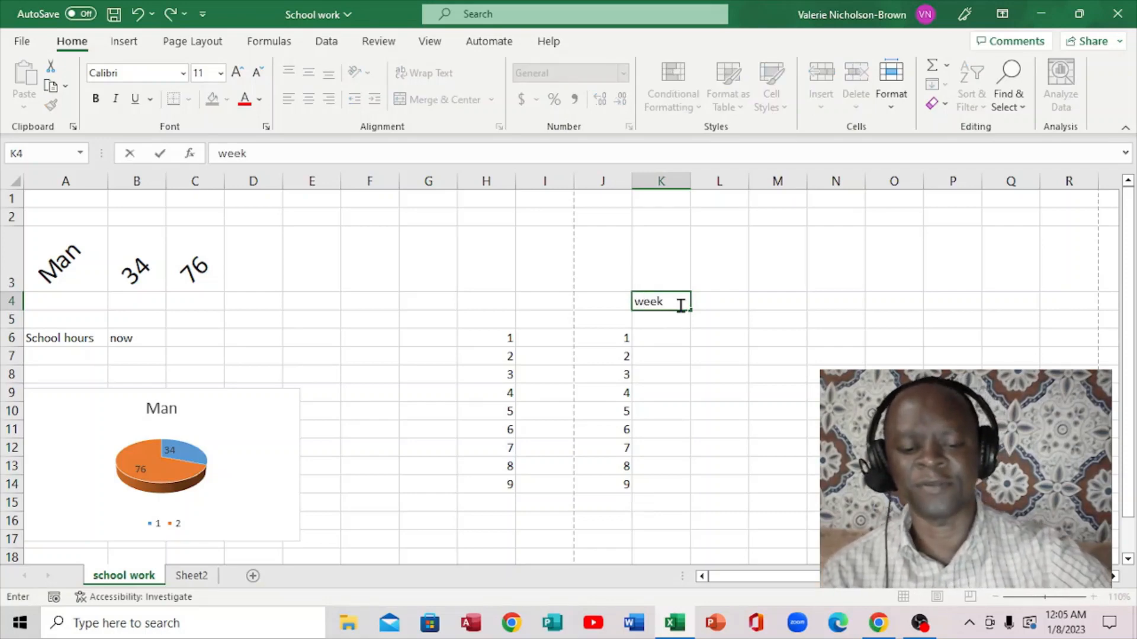
type("1")
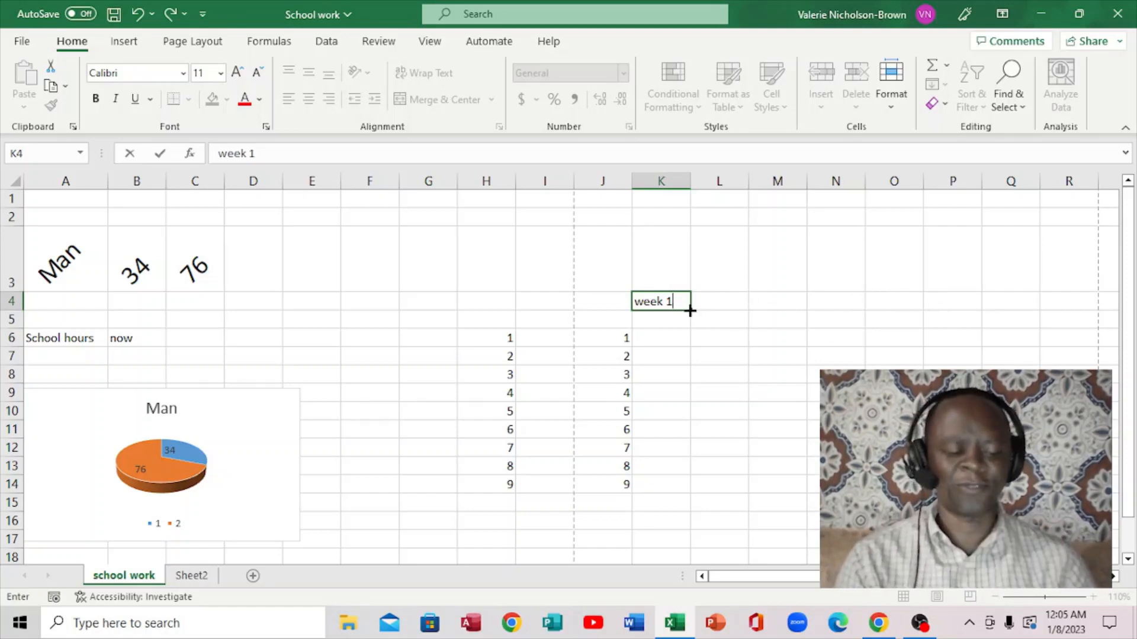
left_click_drag(690, 309, 897, 300)
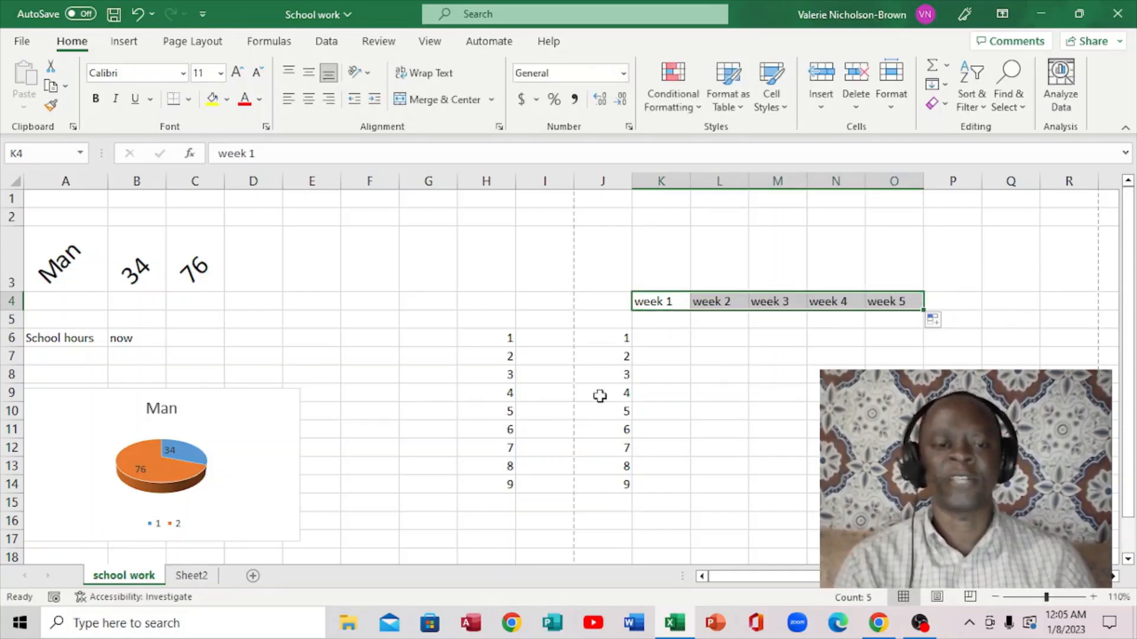
Enter "January" in cell G6 and autofill the months down to December in G17.
left_click(426, 342)
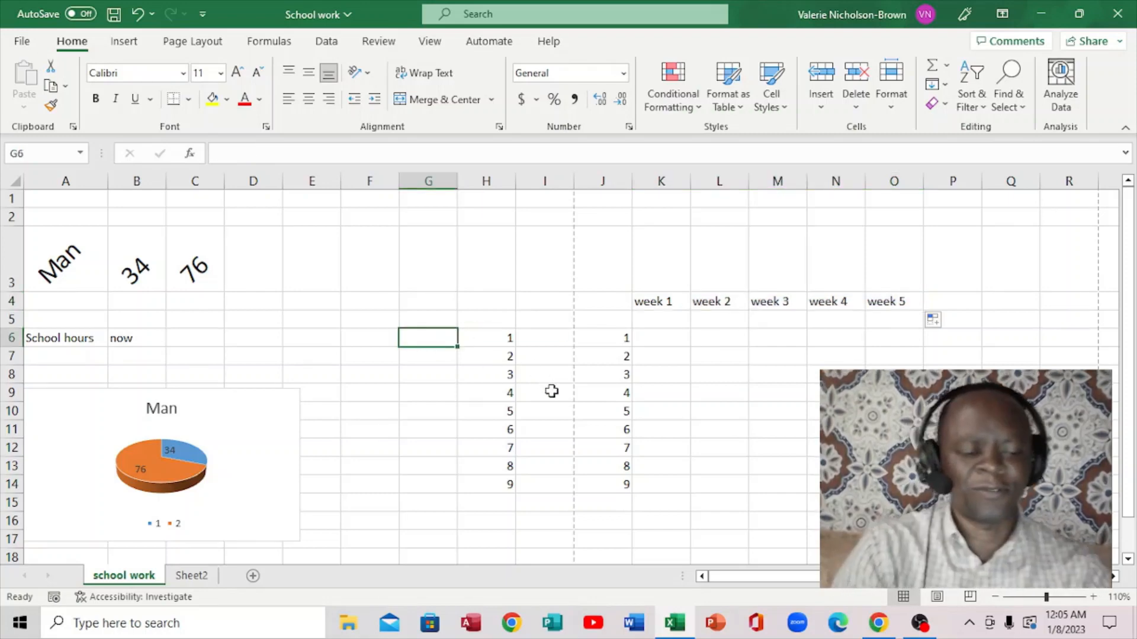
type("Janua")
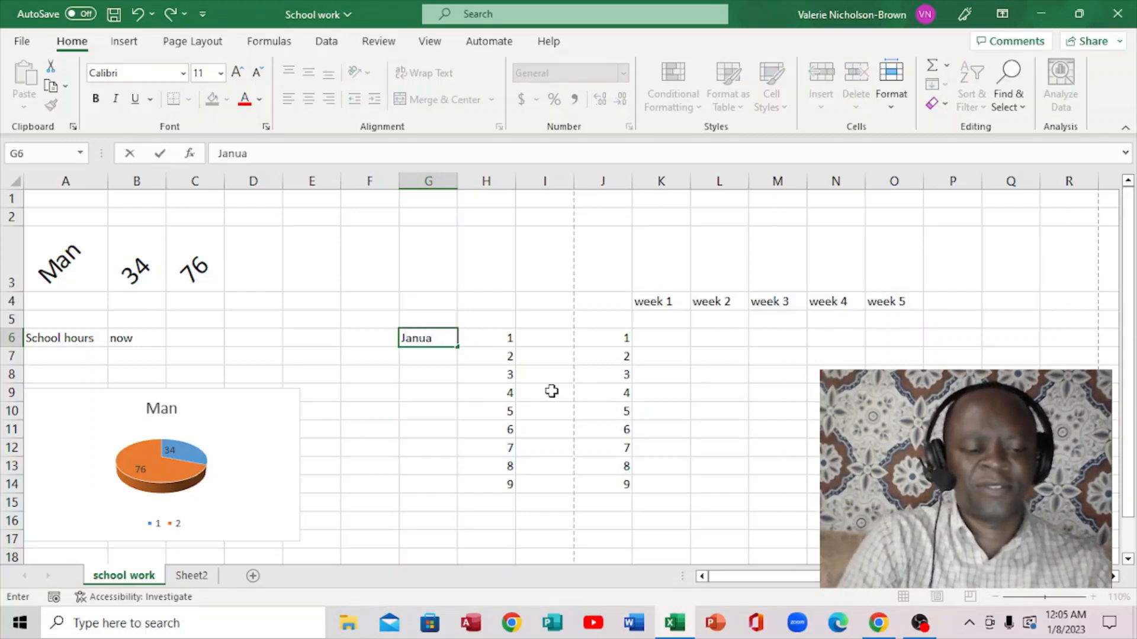
type("ry")
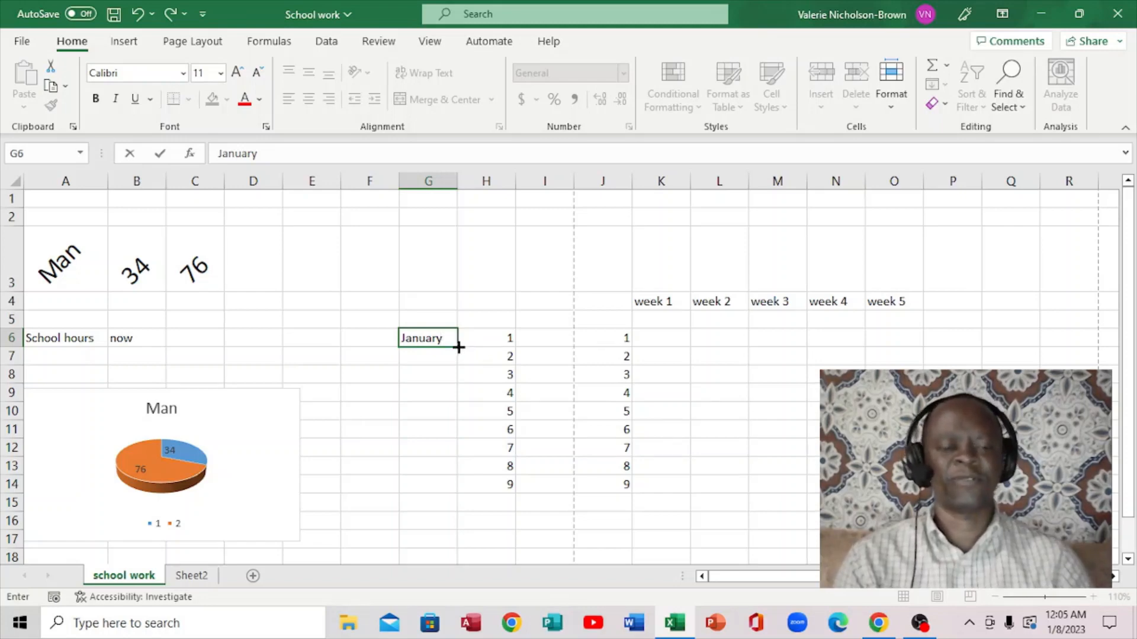
left_click_drag(459, 347, 441, 541)
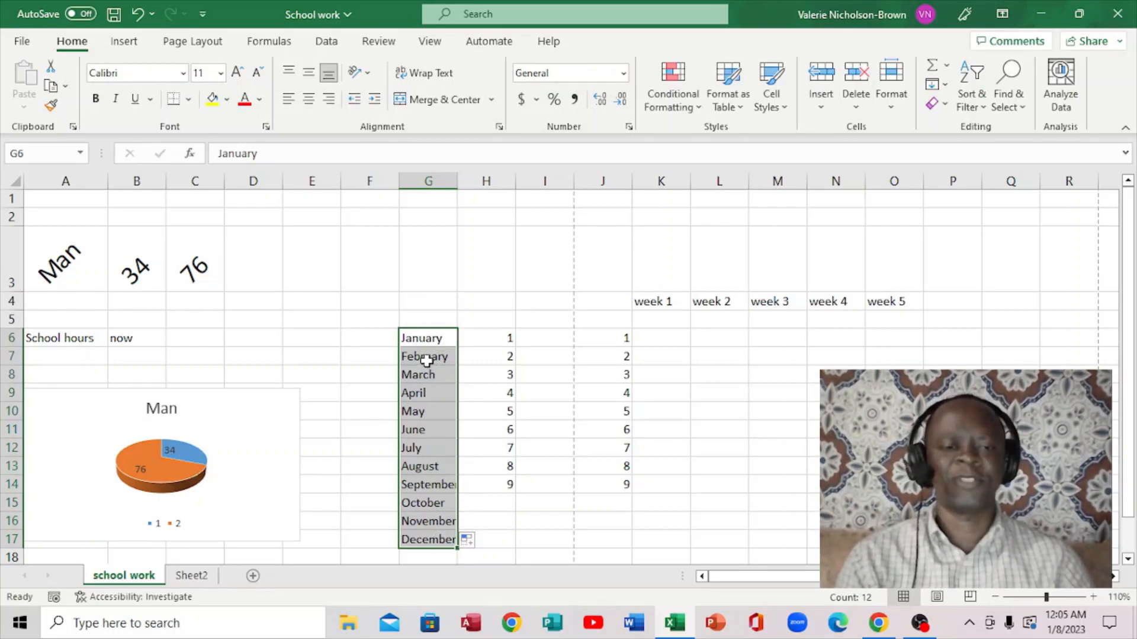
Enter "Jan" in cell E6 and autofill the abbreviated months down to Dec in E17.
left_click(324, 342)
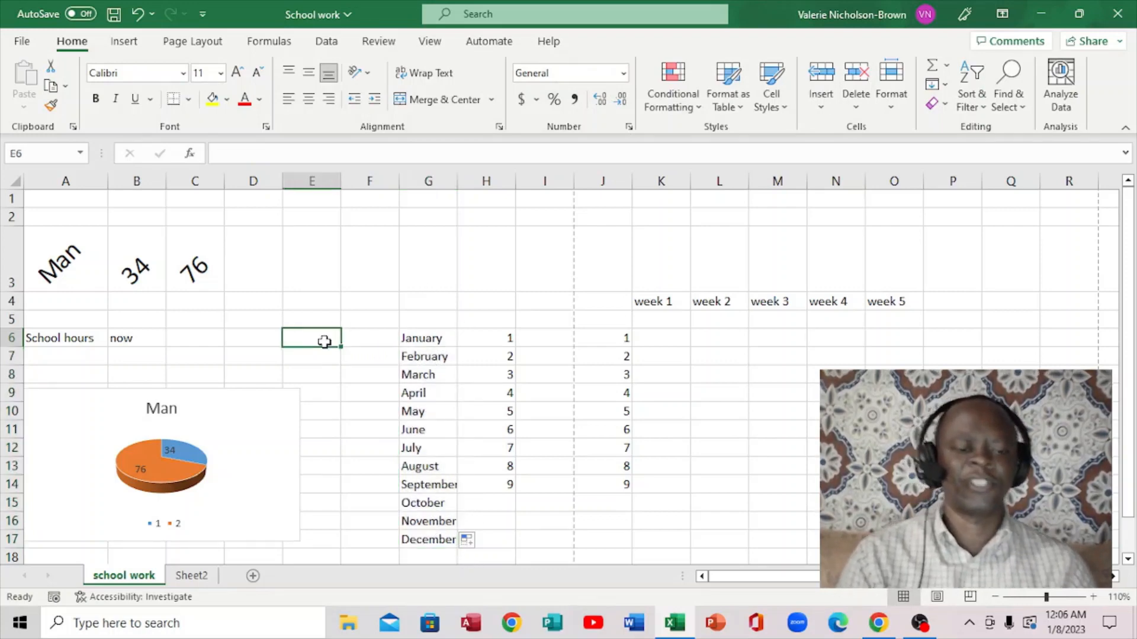
type("Jan")
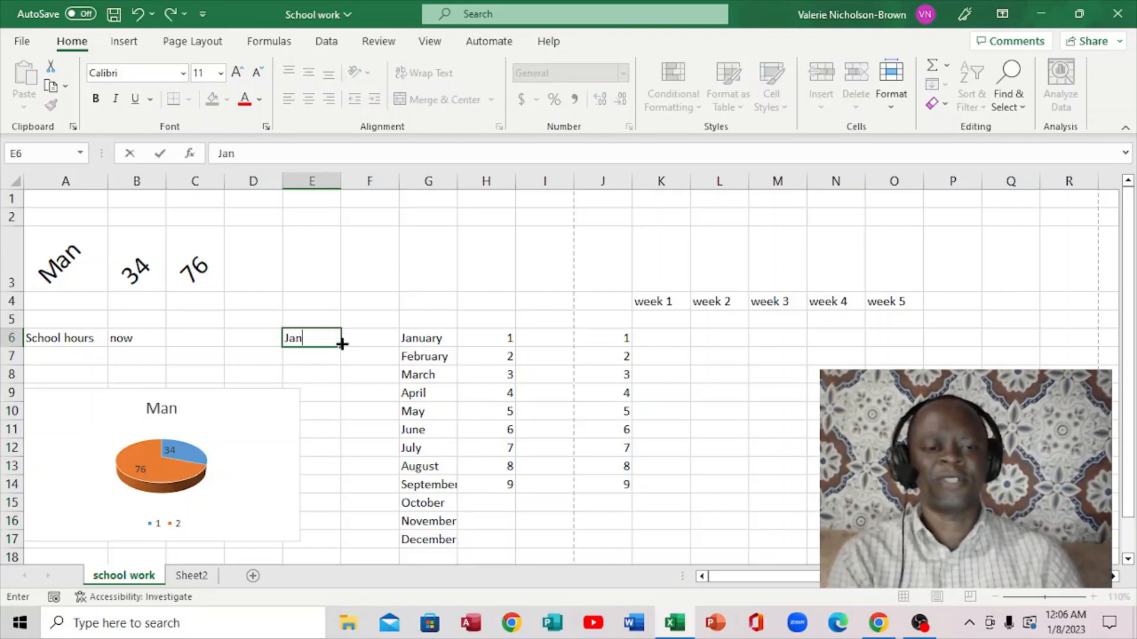
left_click_drag(342, 344, 338, 543)
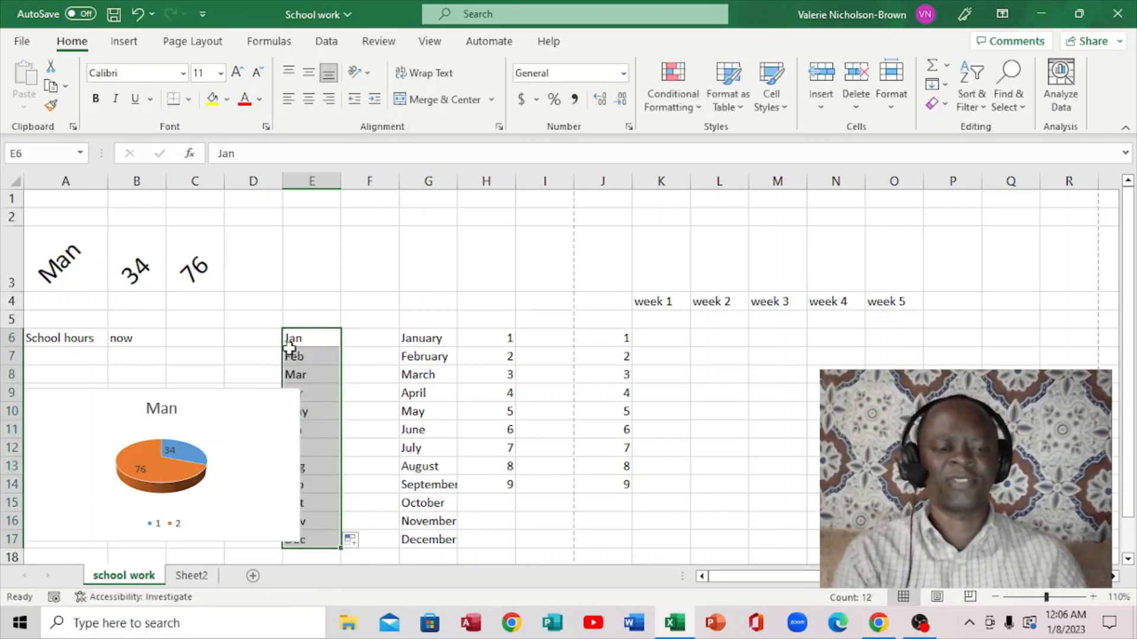
Shrink the pie chart to a small size spanning about rows 15 to 17, clear of the month list in column E.
left_click_drag(221, 428, 180, 412)
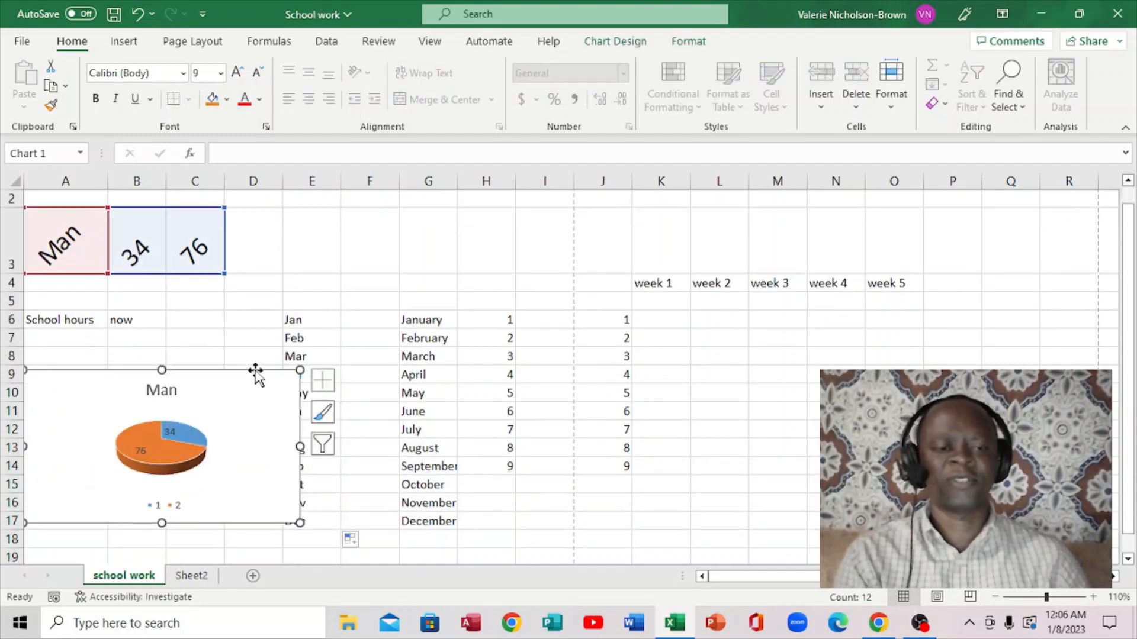
left_click_drag(300, 371, 121, 483)
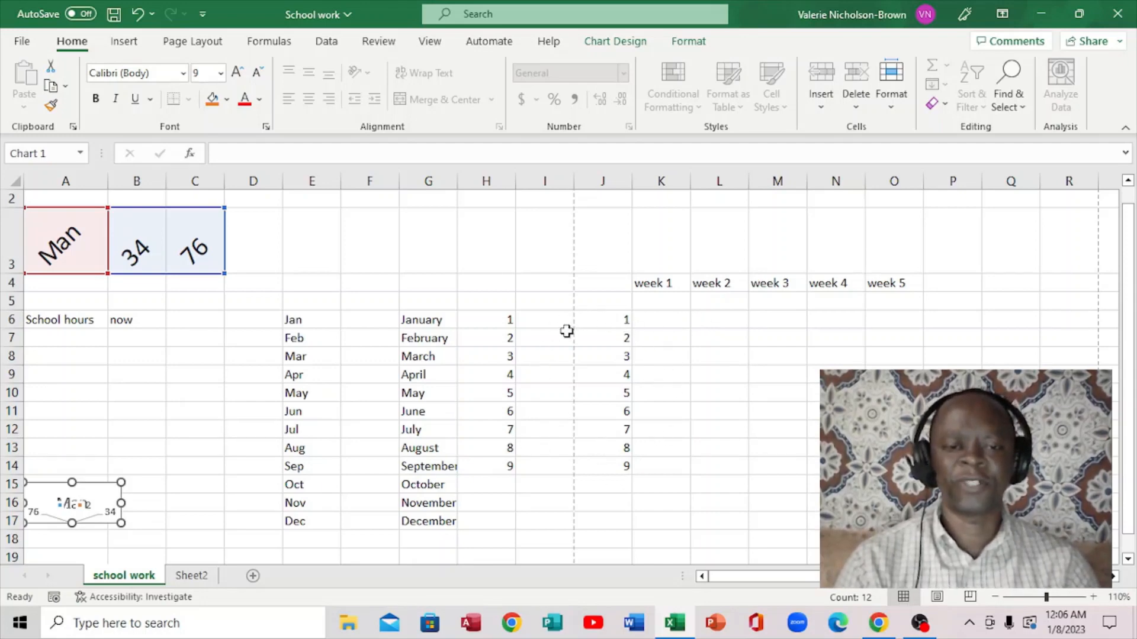
Enter 5 in cell K6 and autofill down to K13 using the Fill Series option.
left_click(683, 323)
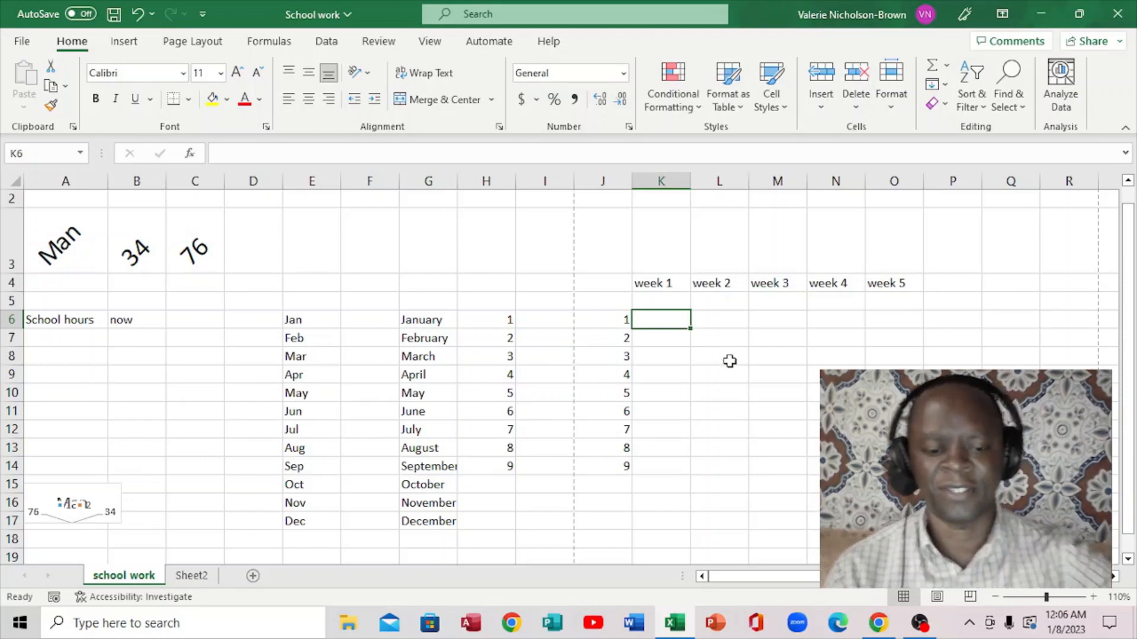
type("5")
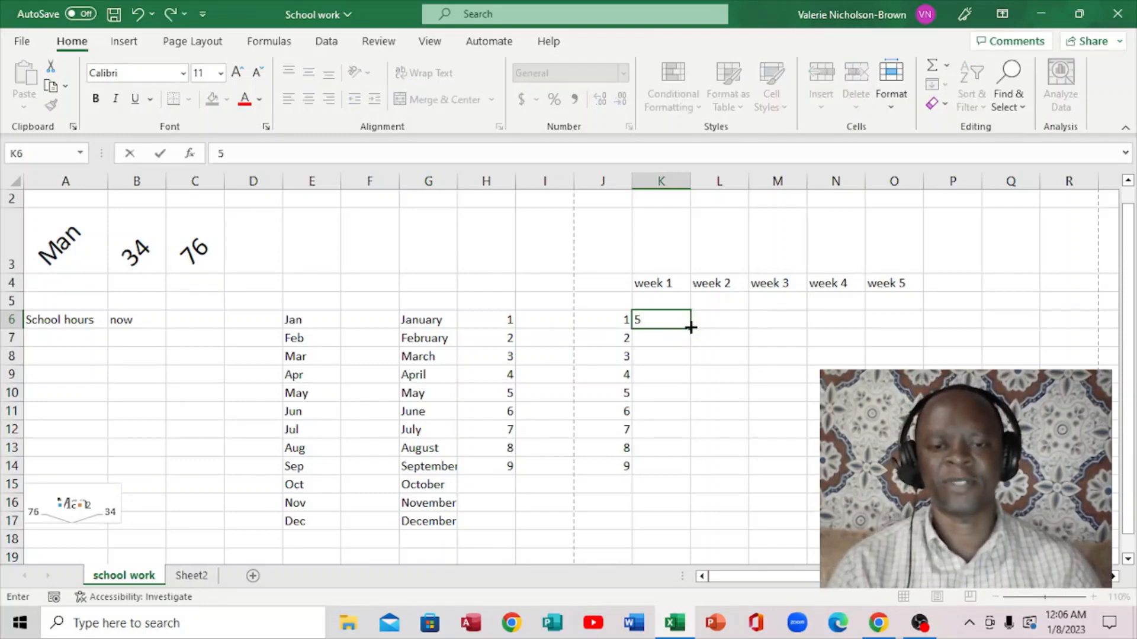
left_click_drag(691, 327, 690, 461)
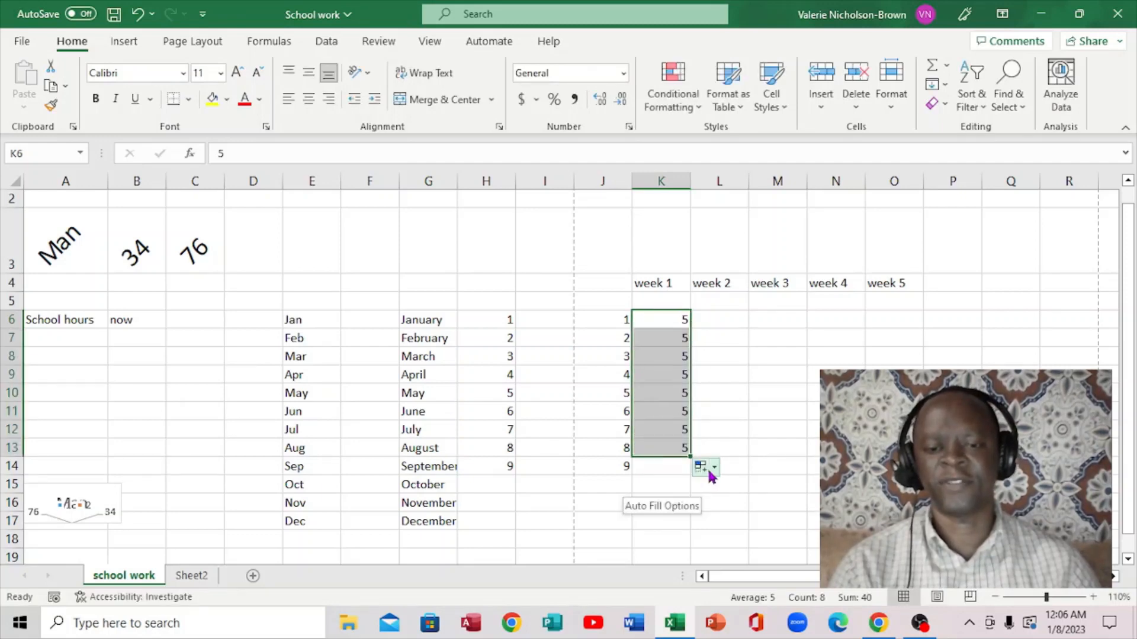
left_click(713, 467)
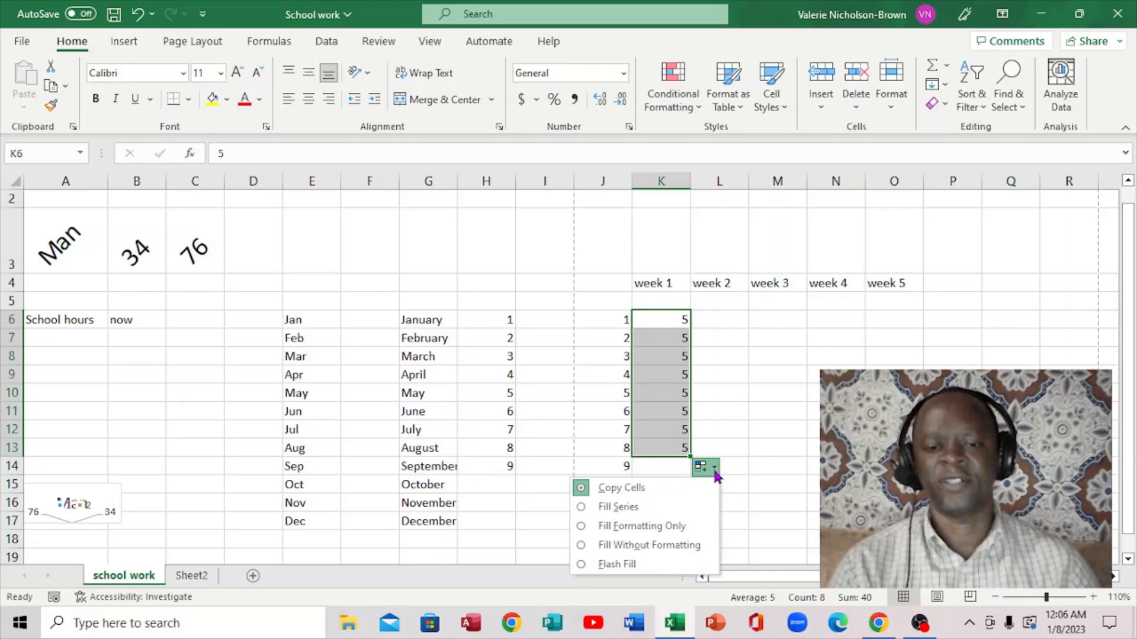
left_click(632, 508)
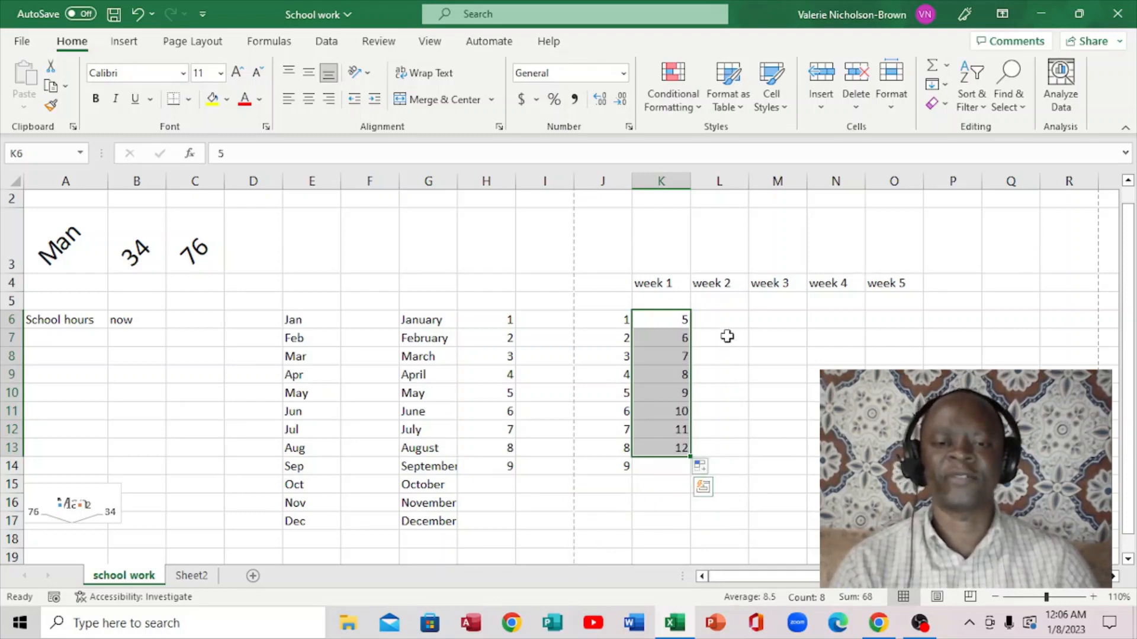
Insert an AutoSum formula in cell L6 adding J6:K6.
left_click(1093, 597)
left_click(1093, 597)
left_click(1093, 597)
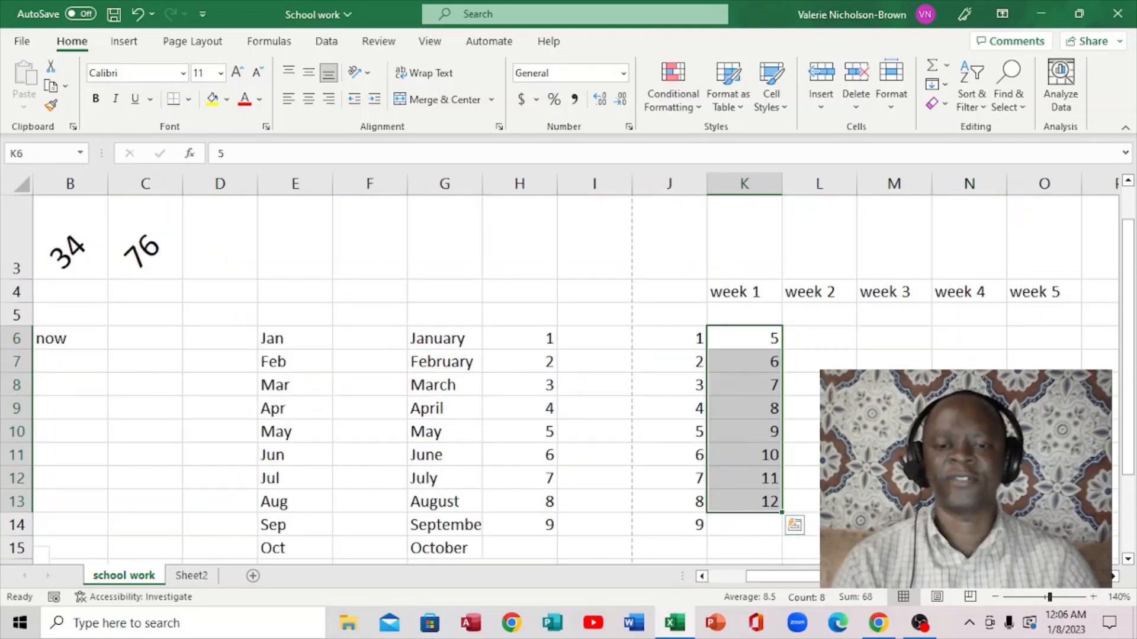
left_click(826, 354)
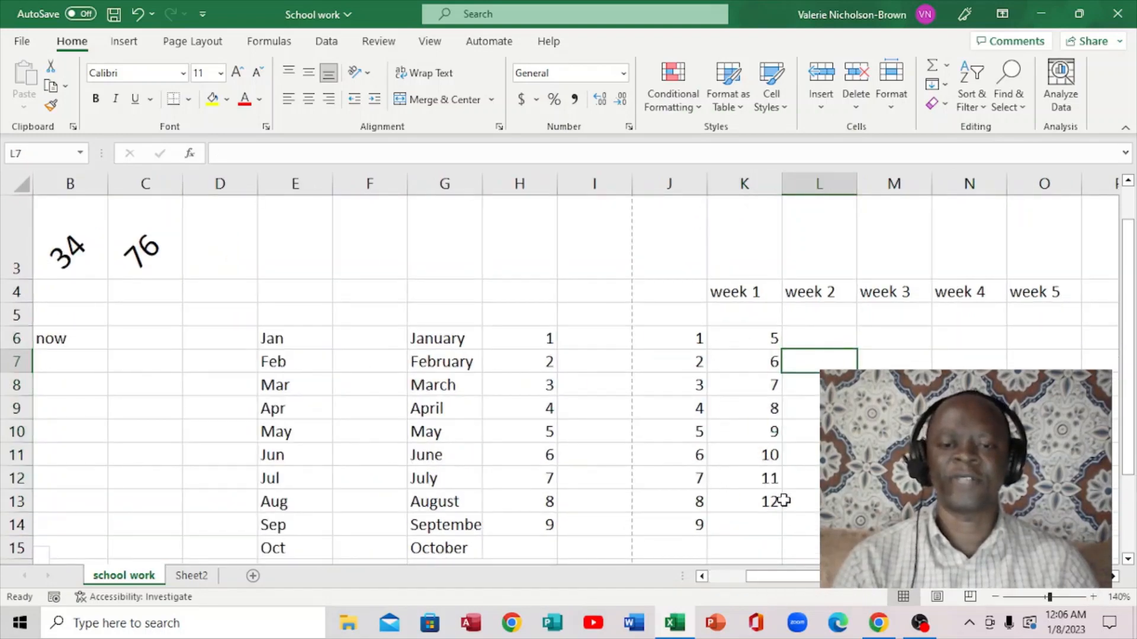
left_click(818, 345)
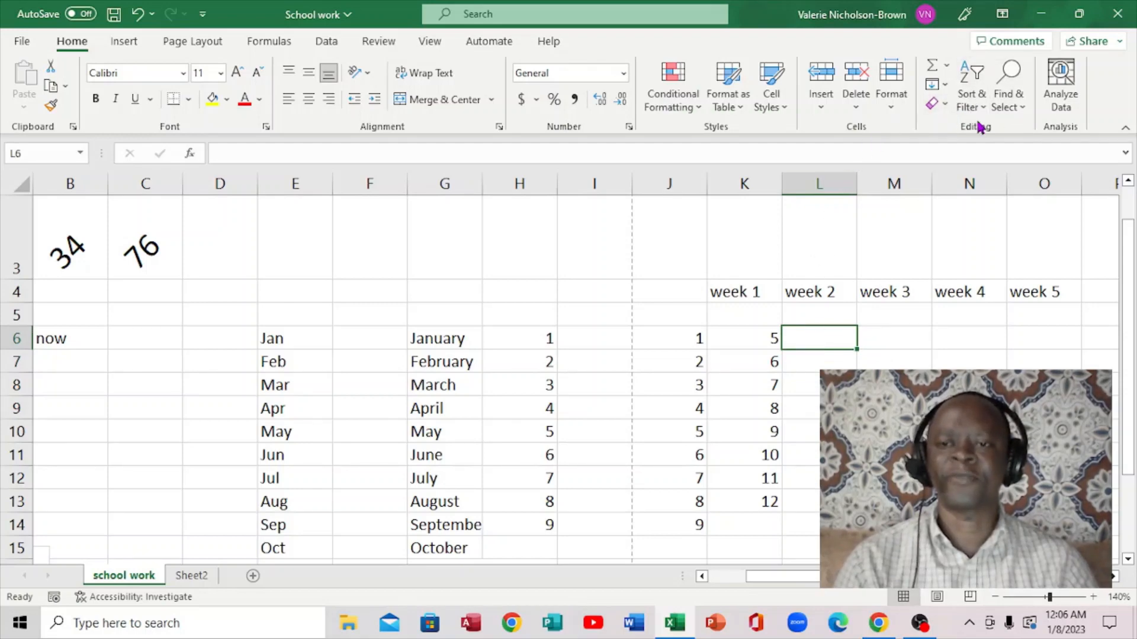
left_click(946, 66)
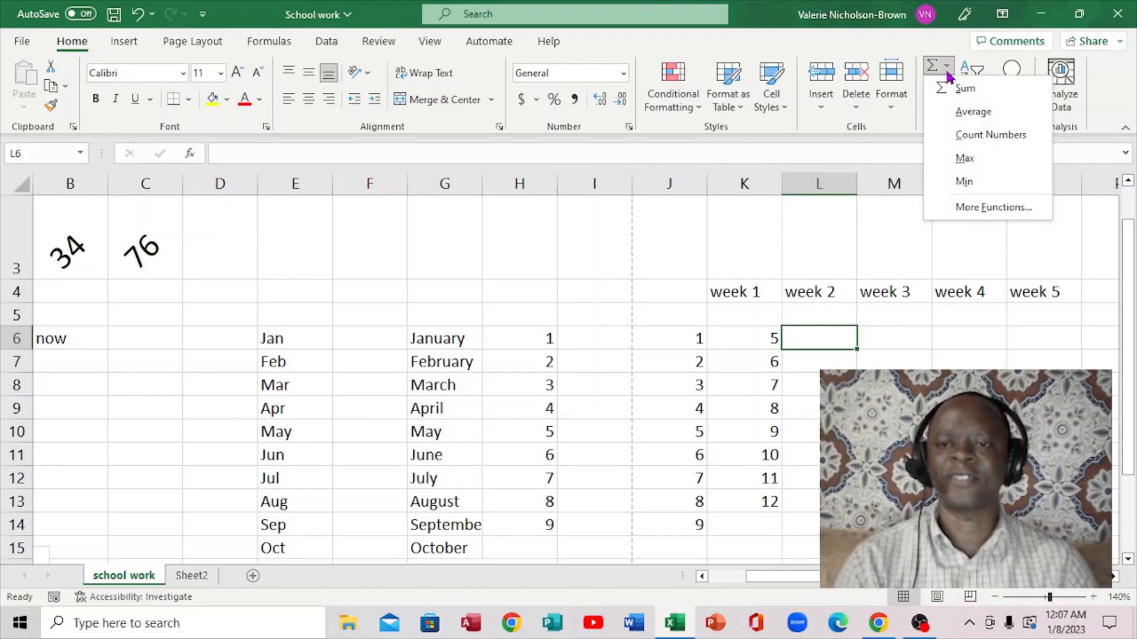
left_click(976, 95)
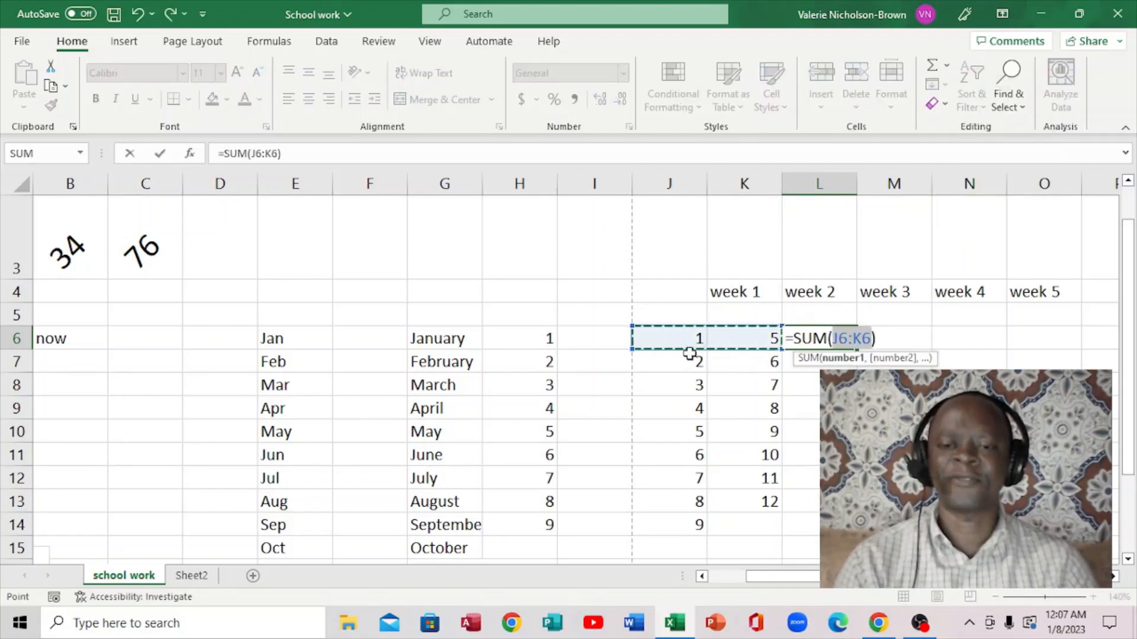
key("Return")
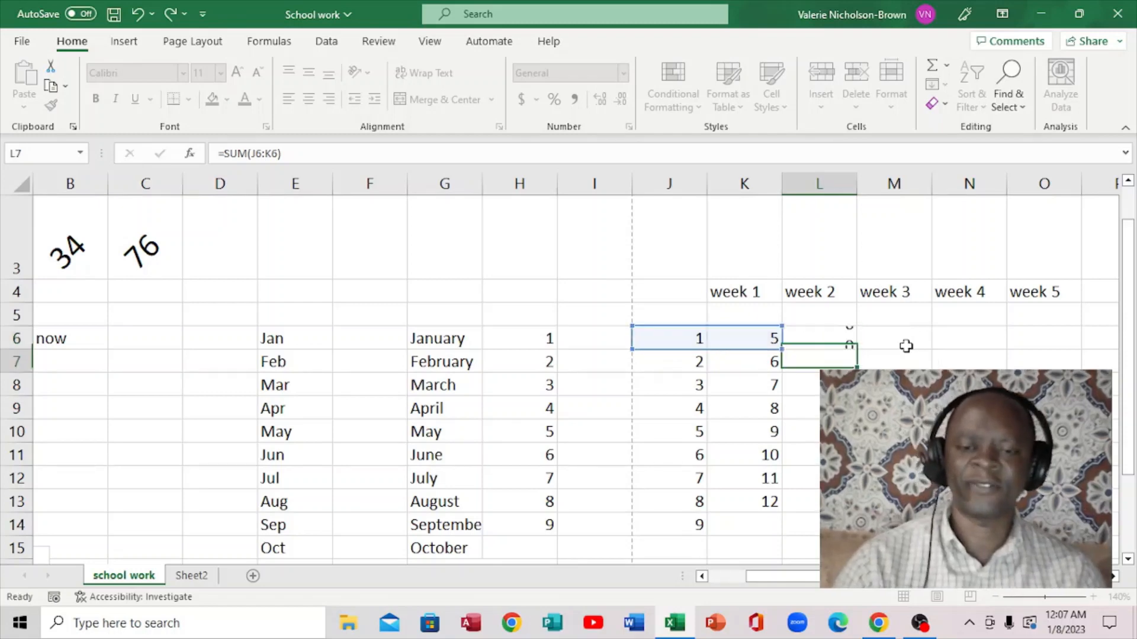
Autofill the sum formula from L6 down to L13.
left_click(827, 338)
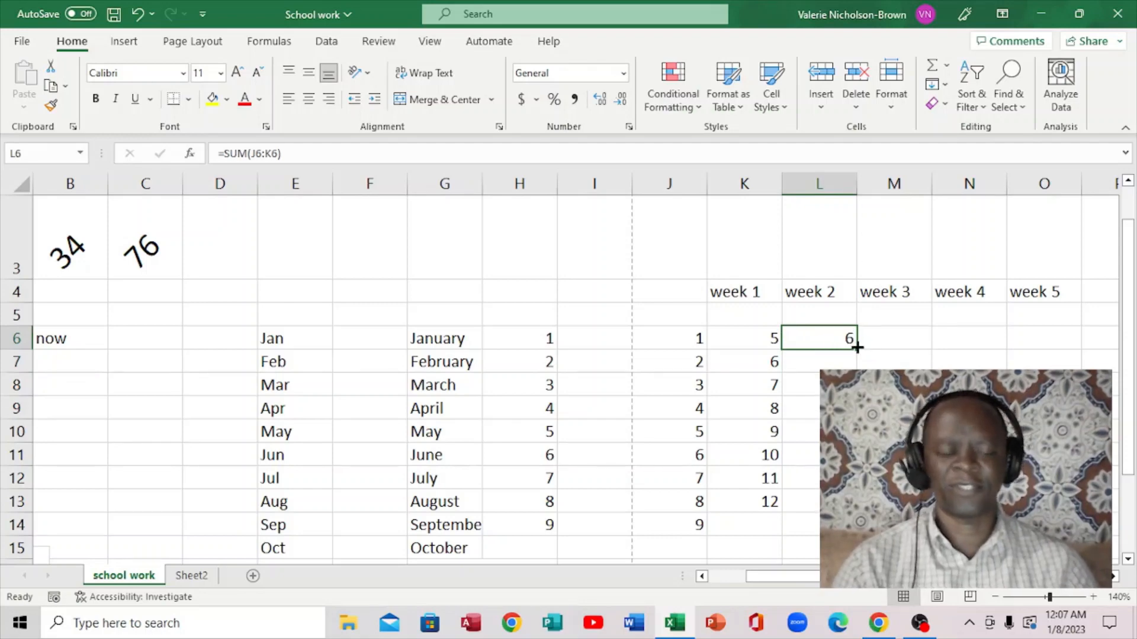
left_click_drag(857, 349, 856, 503)
left_click(908, 337)
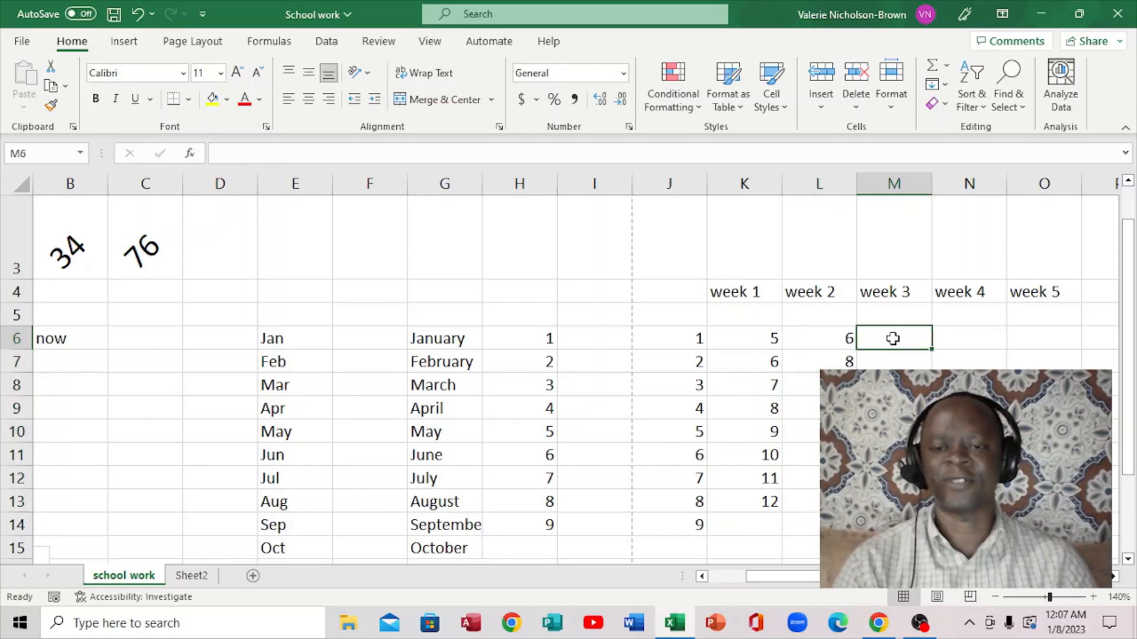
Delete the sum formulas from cells L6 to L13.
left_click_drag(841, 339, 841, 502)
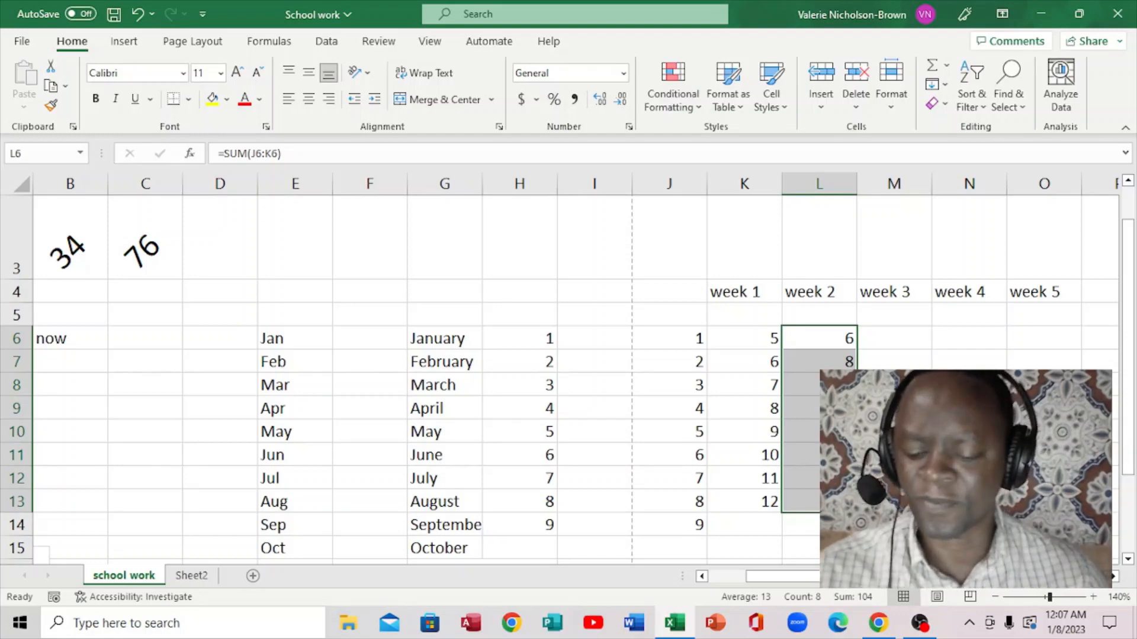
key("Delete")
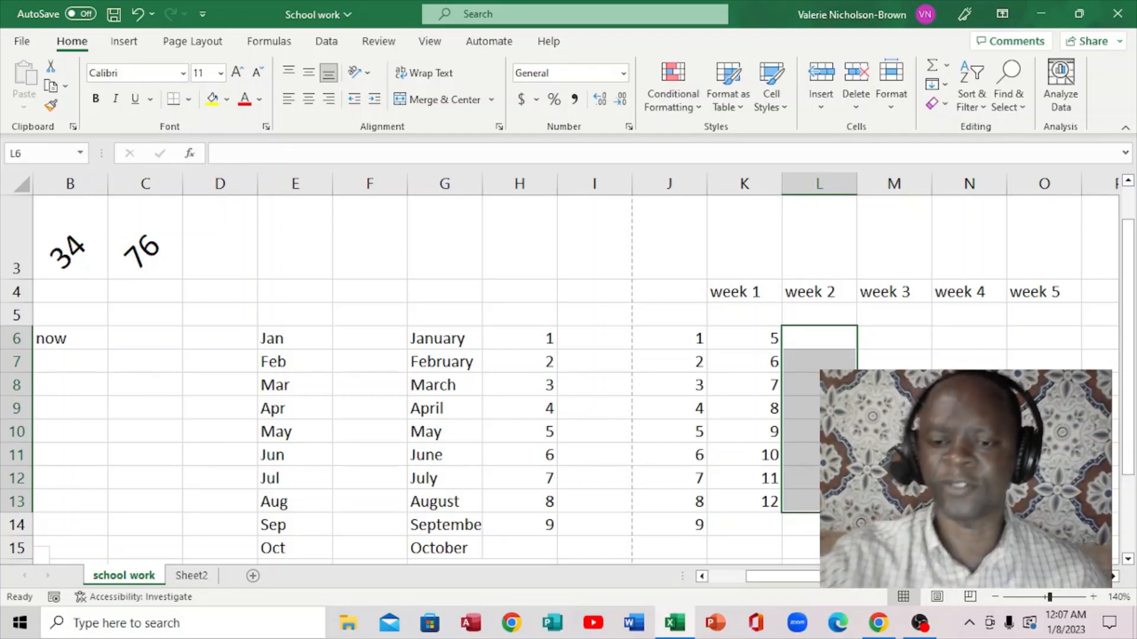
Try to add the row's numbers with the manually written formula =sumj5:k6 in cell L6.
left_click(834, 339)
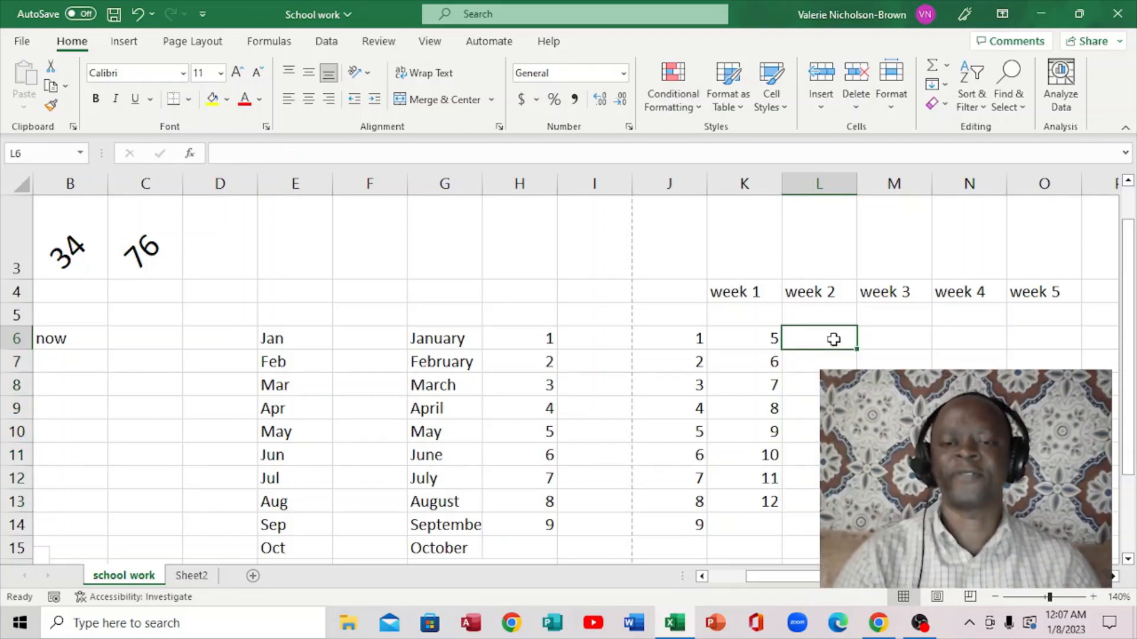
type("=")
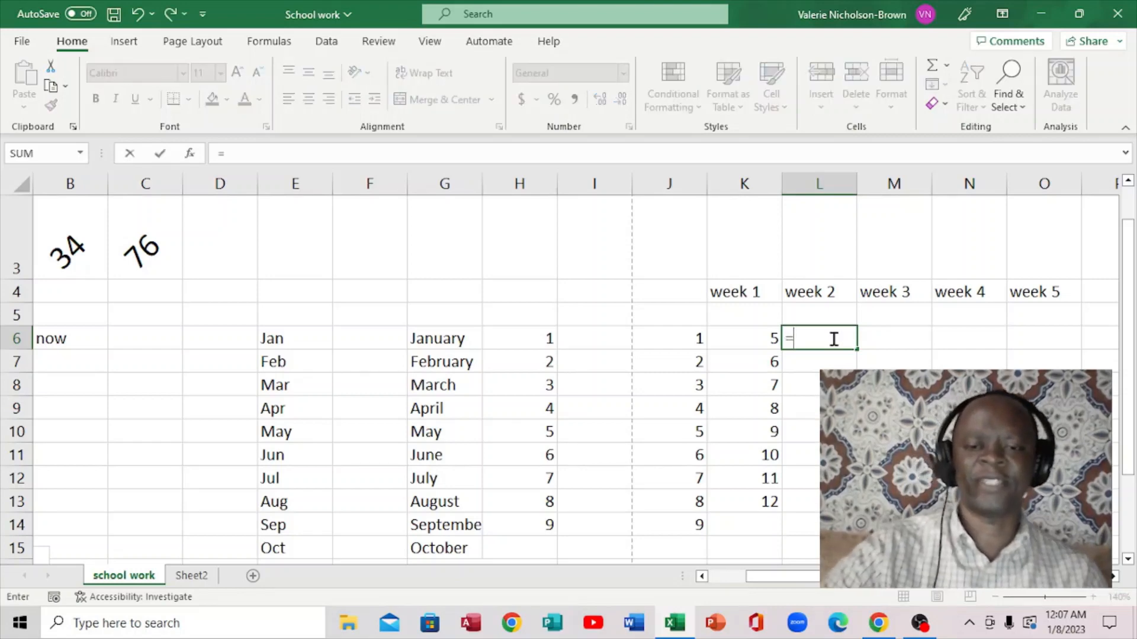
type("s")
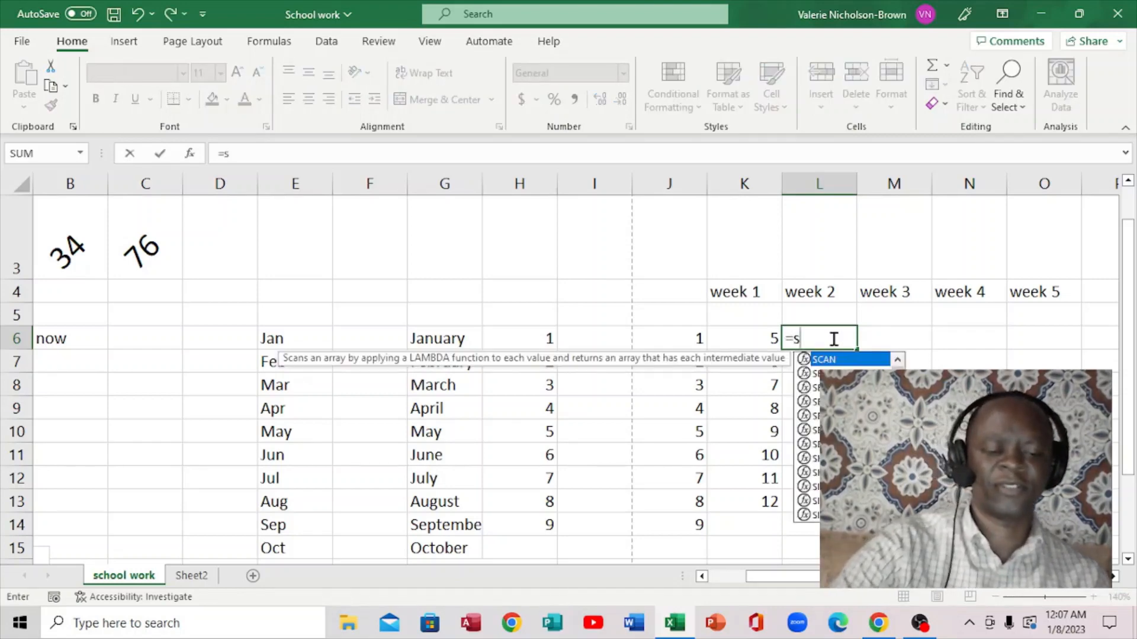
type("um")
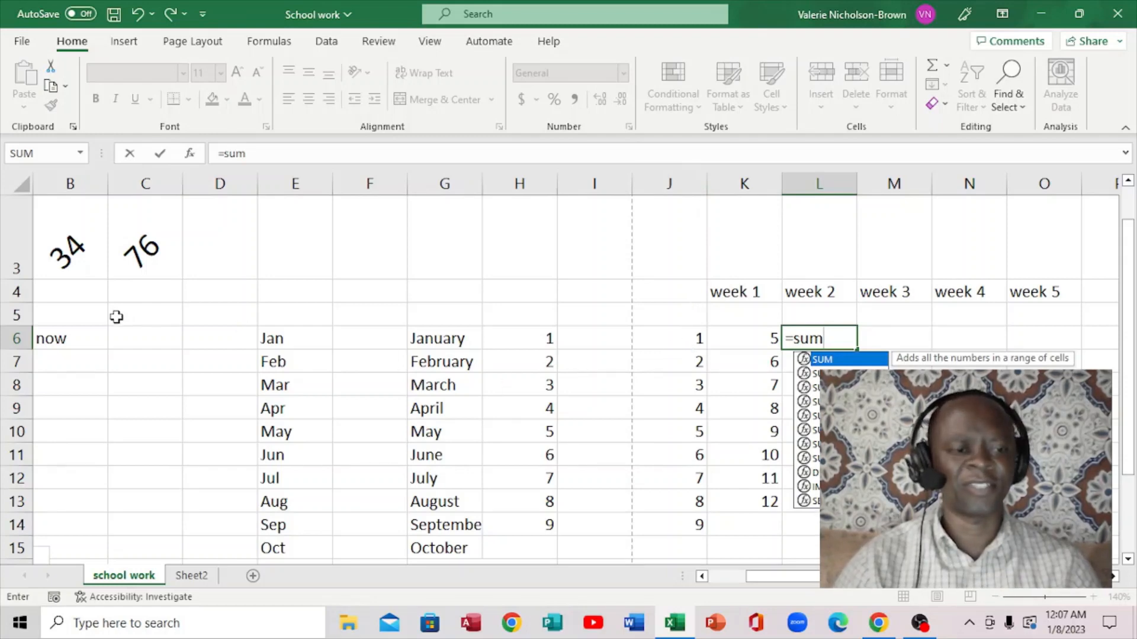
type("j")
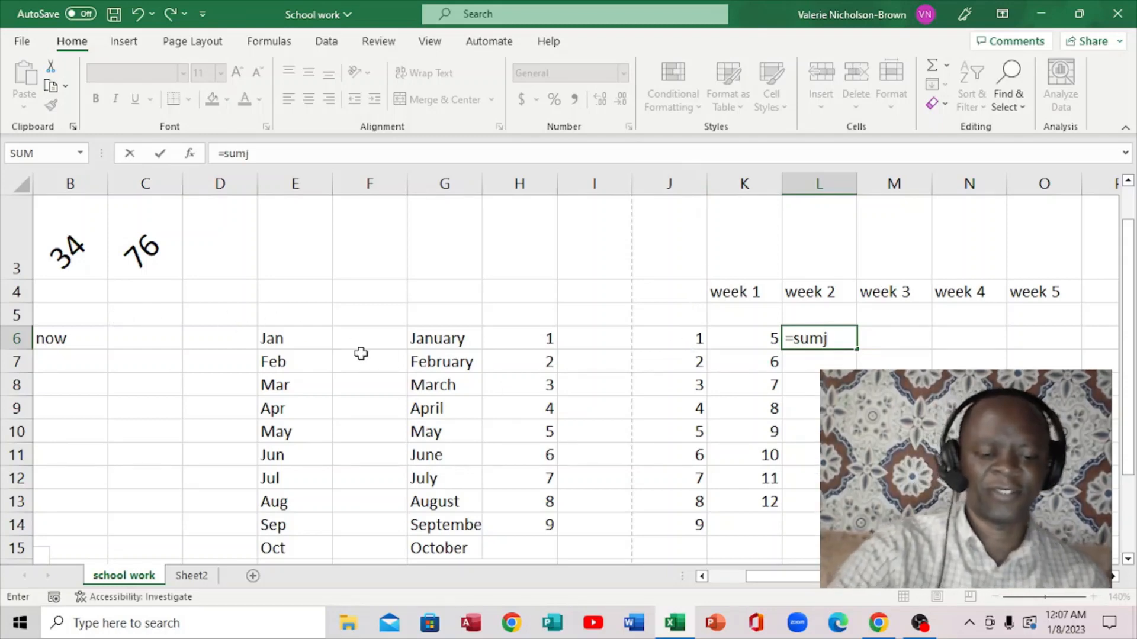
type("5")
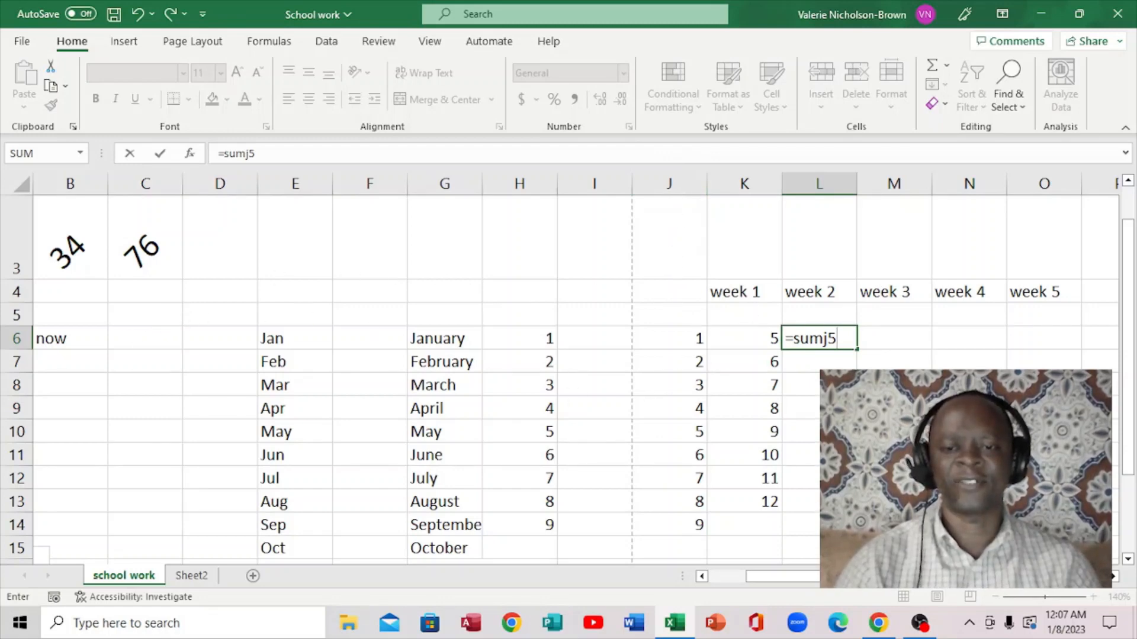
type(":")
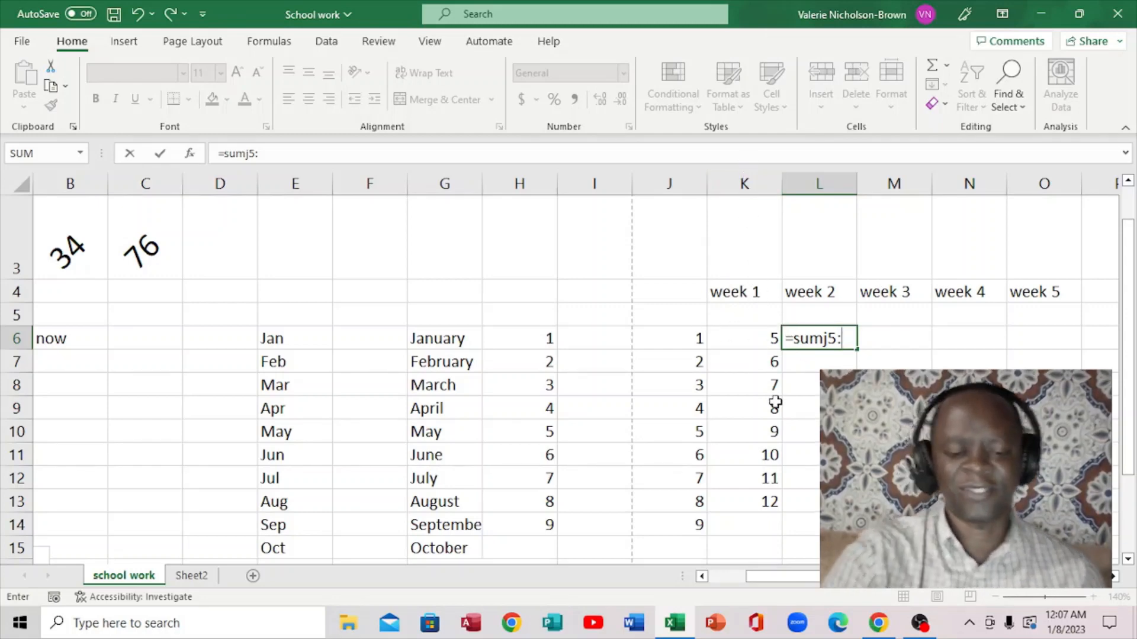
type("k")
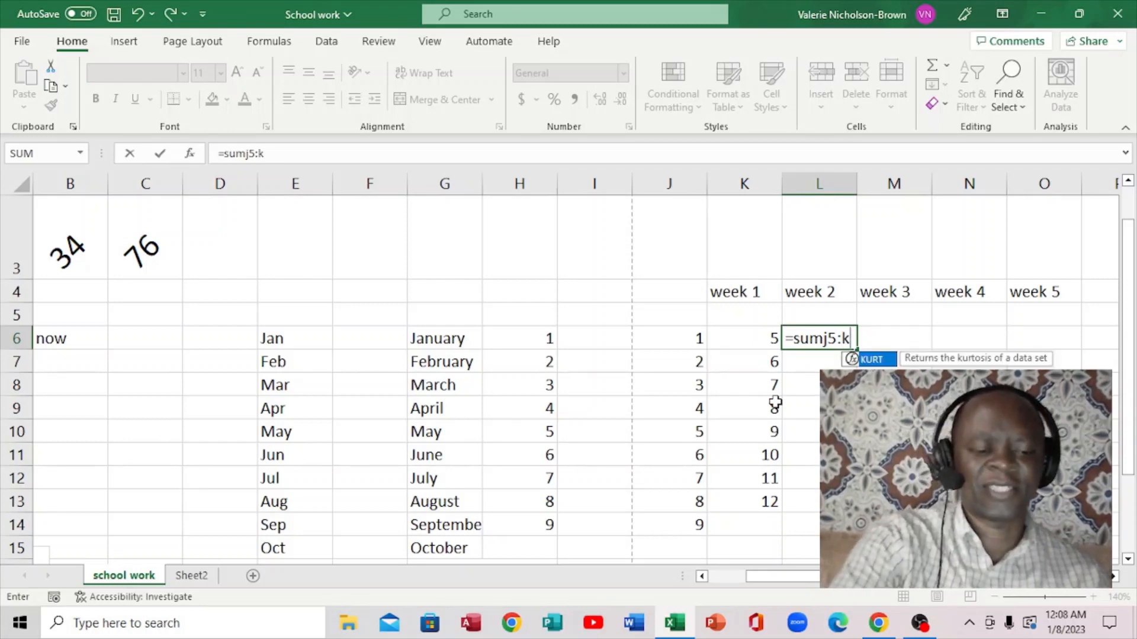
type("6")
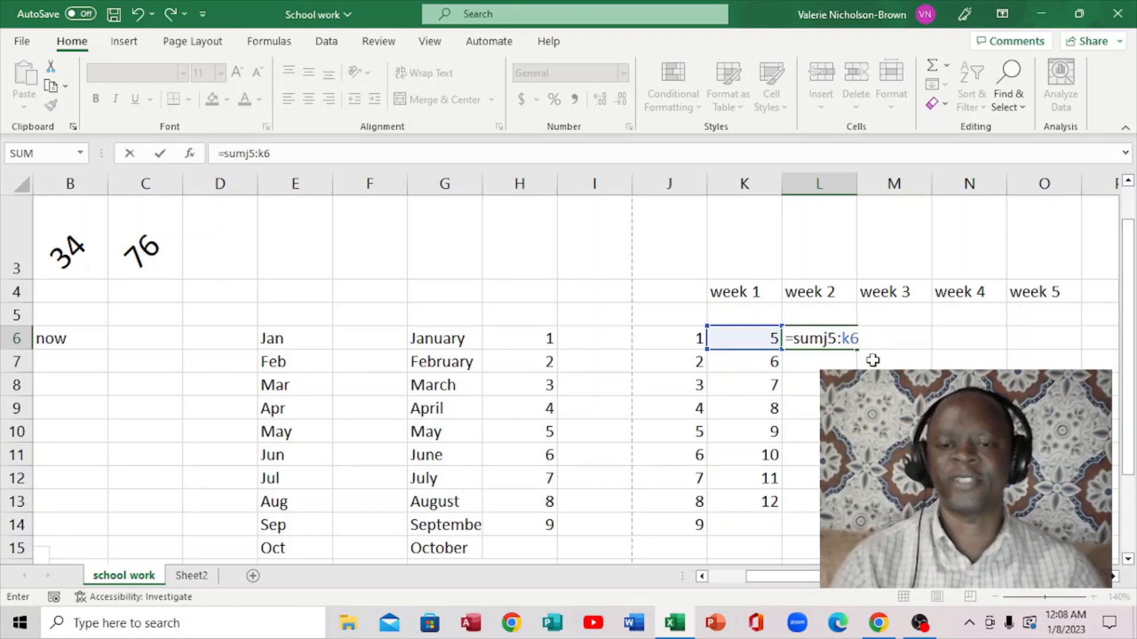
key("Left")
key("Left")
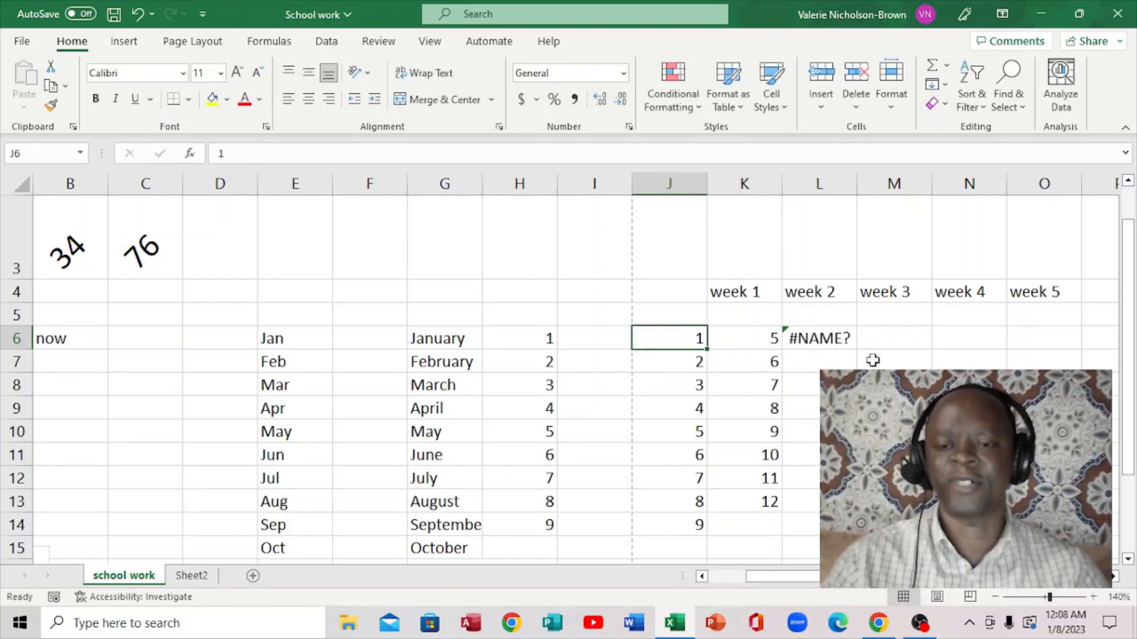
key("Right")
key("Right")
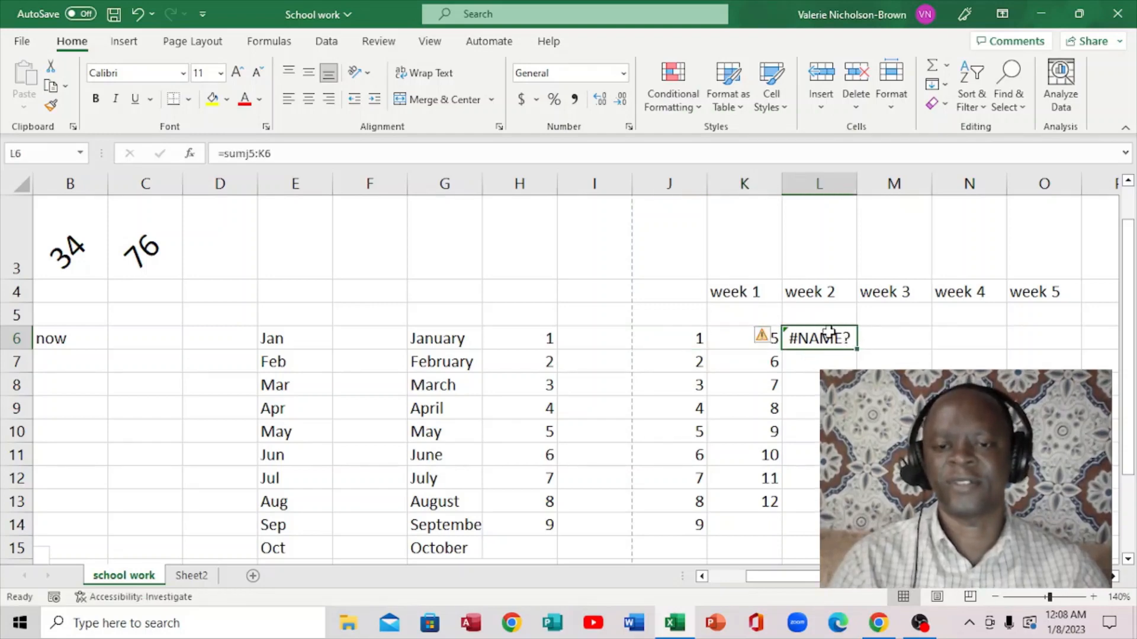
Replace the formula in cell L6 with =sum(j6:k6) and autofill it down to L13.
key("BackSpace")
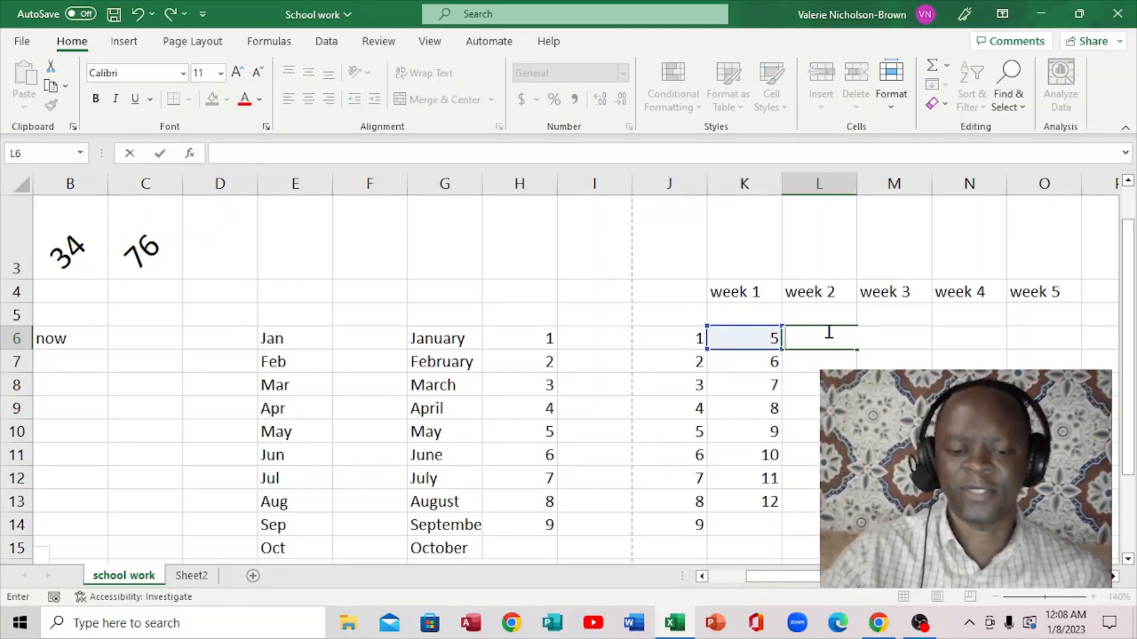
type("=")
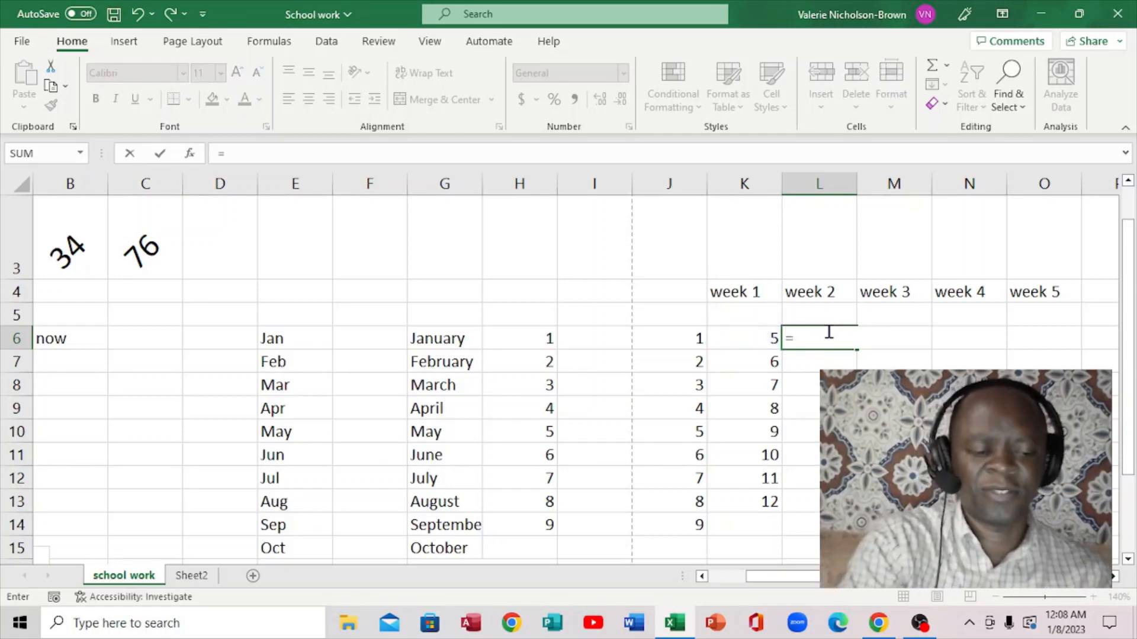
type("sum")
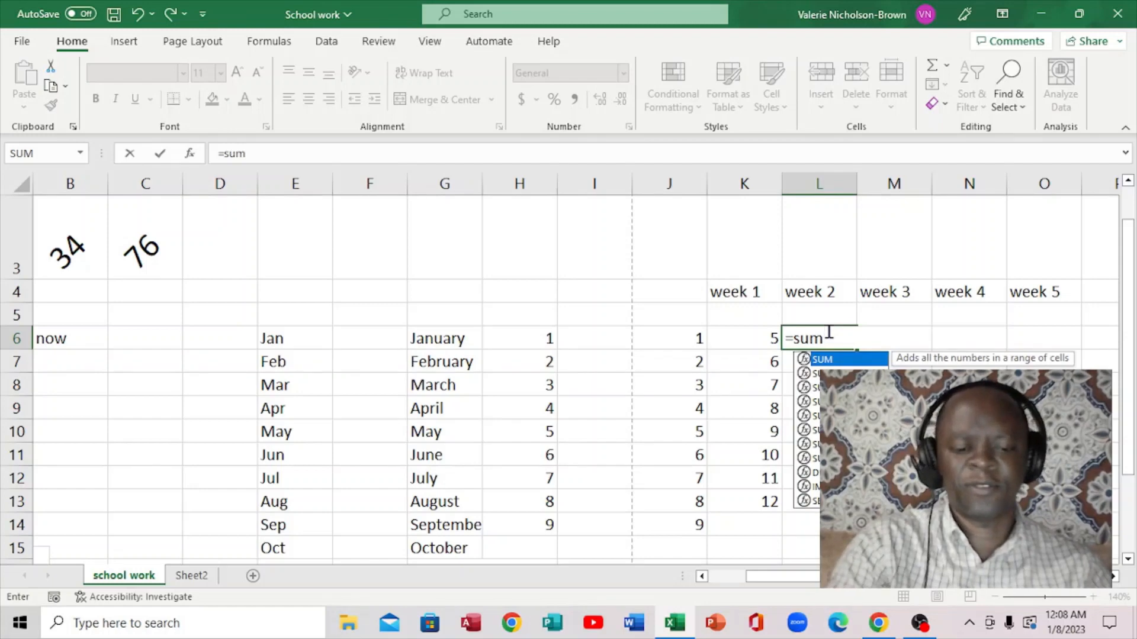
type("(")
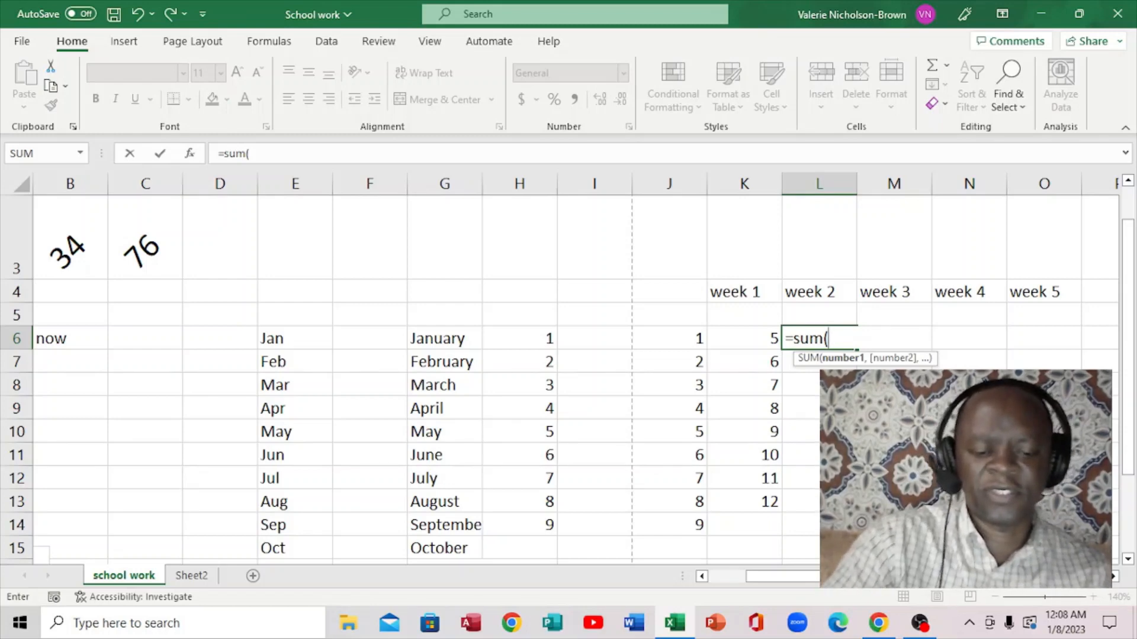
type("j6")
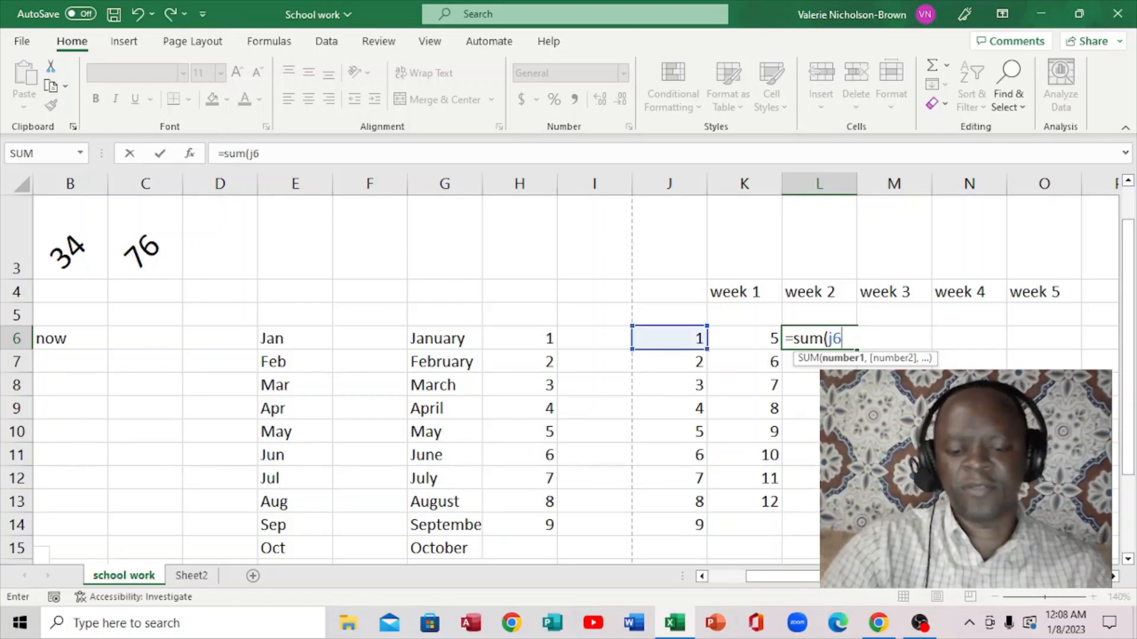
type(":")
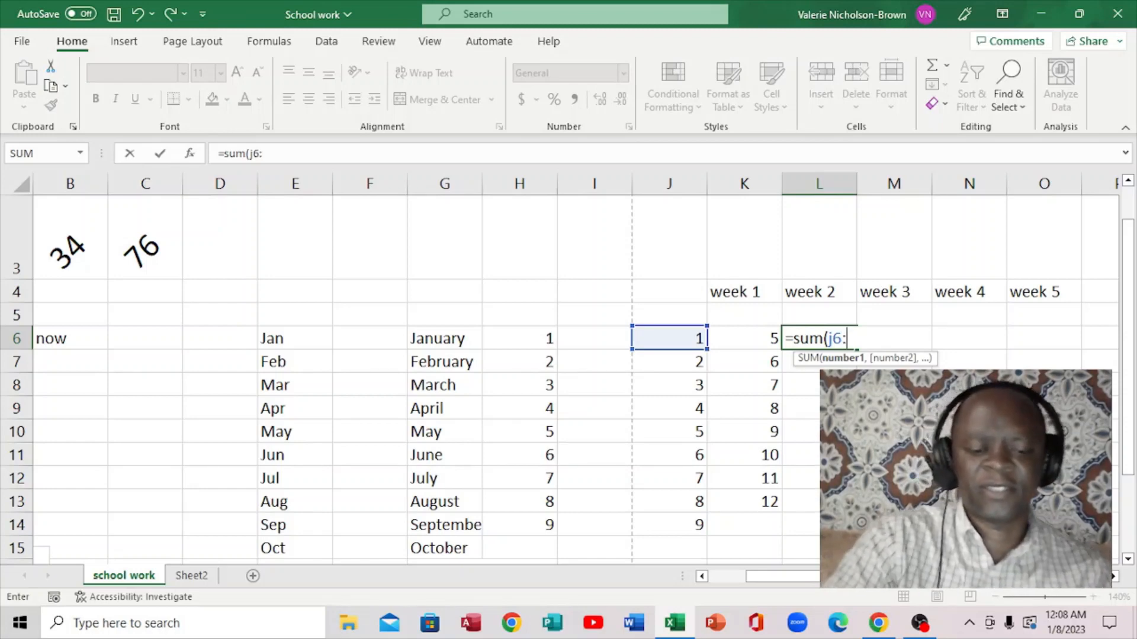
type("k6")
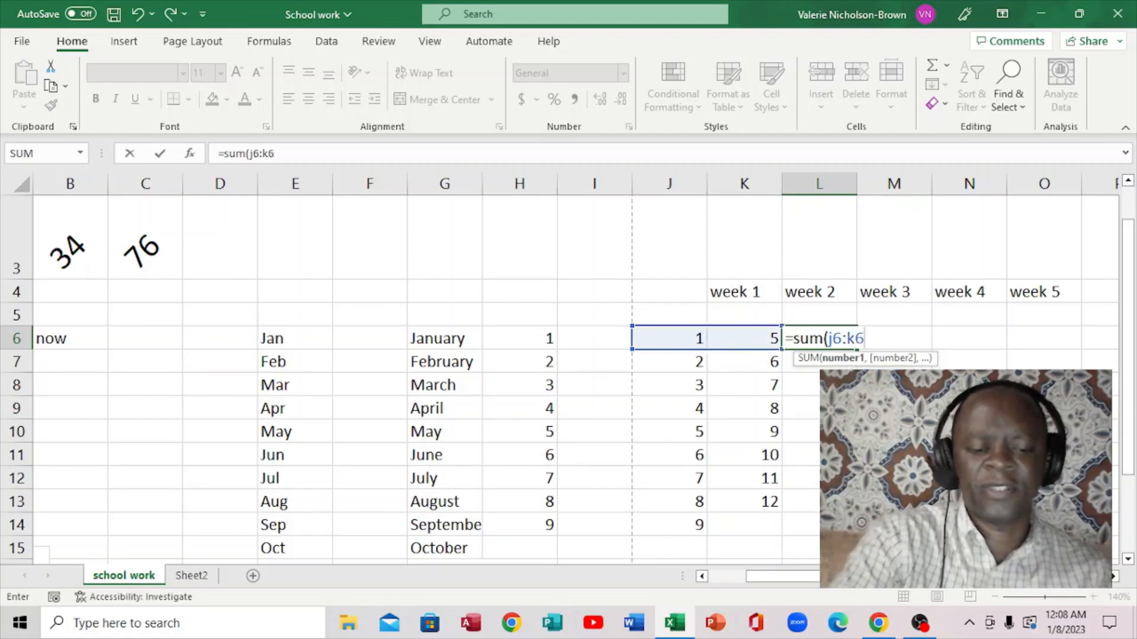
type(")")
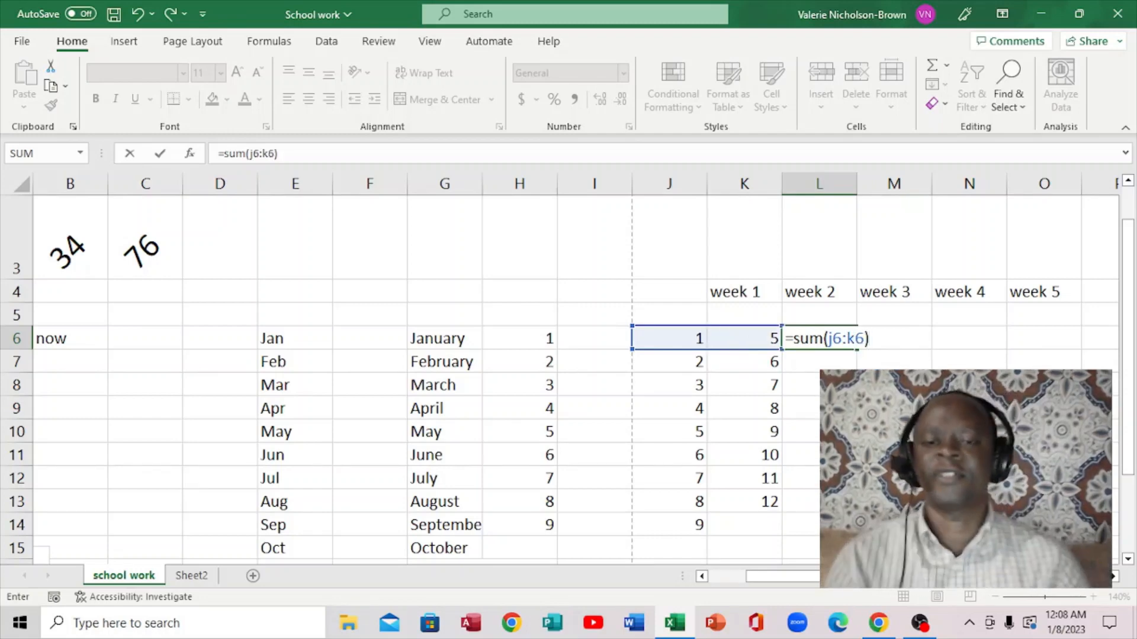
key("Return")
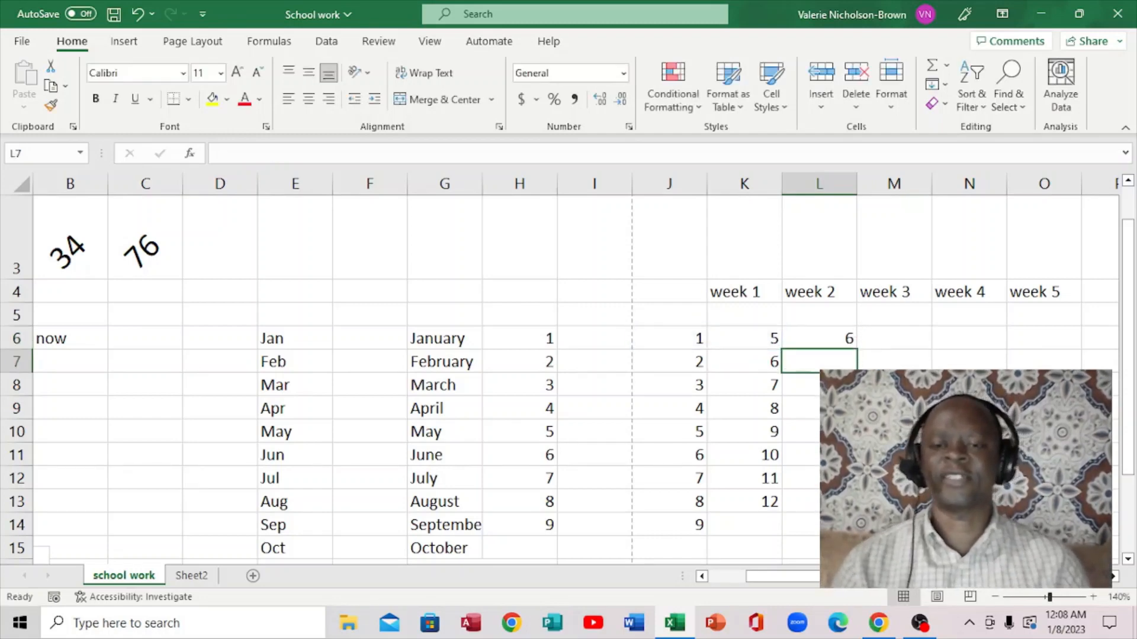
left_click(851, 338)
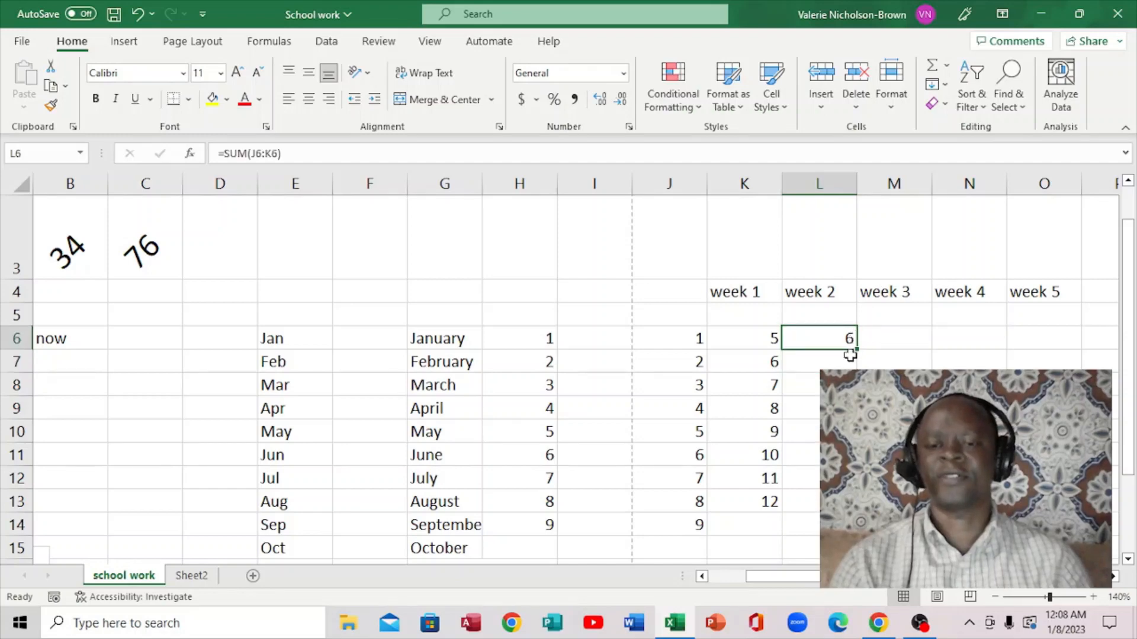
left_click_drag(853, 348, 853, 509)
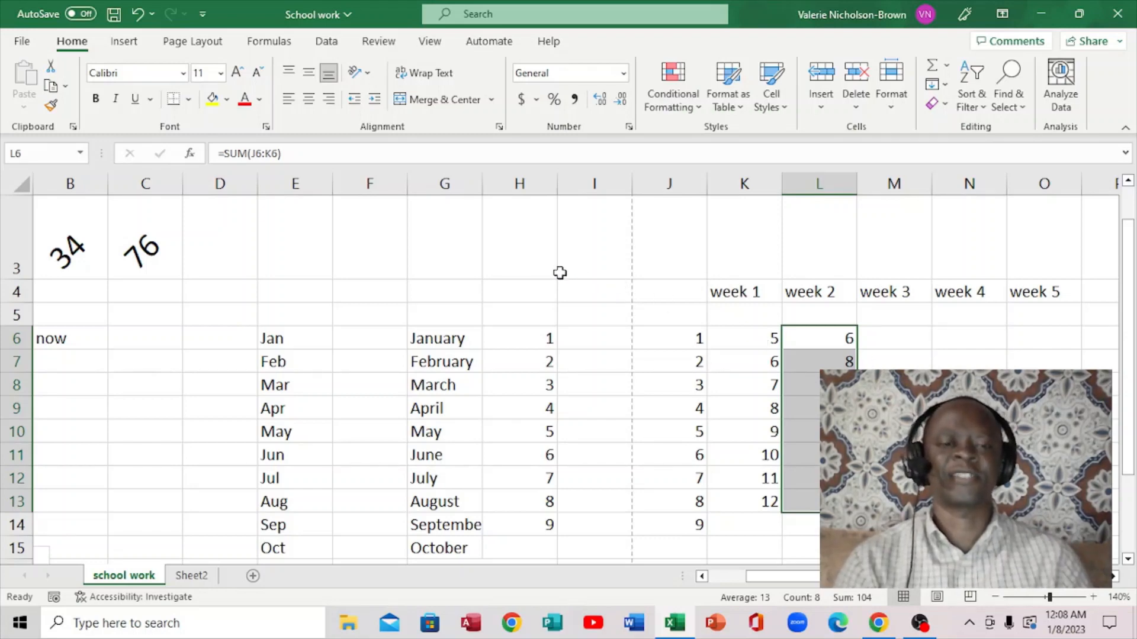
left_click(310, 243)
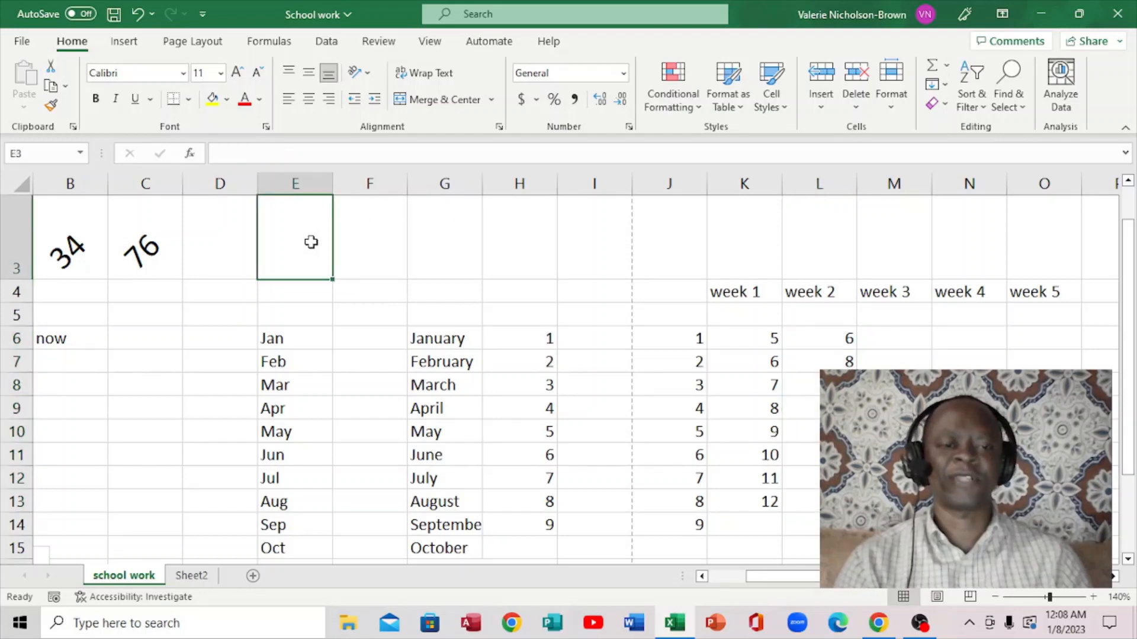
left_click(368, 244)
left_click(473, 235)
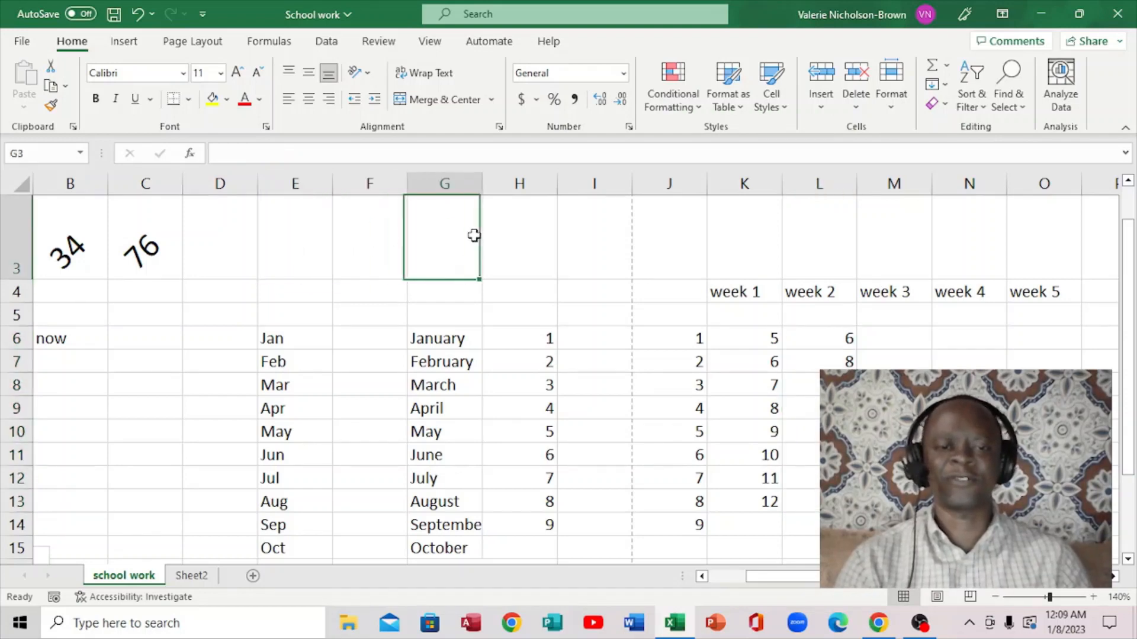
key("Down")
key("Down")
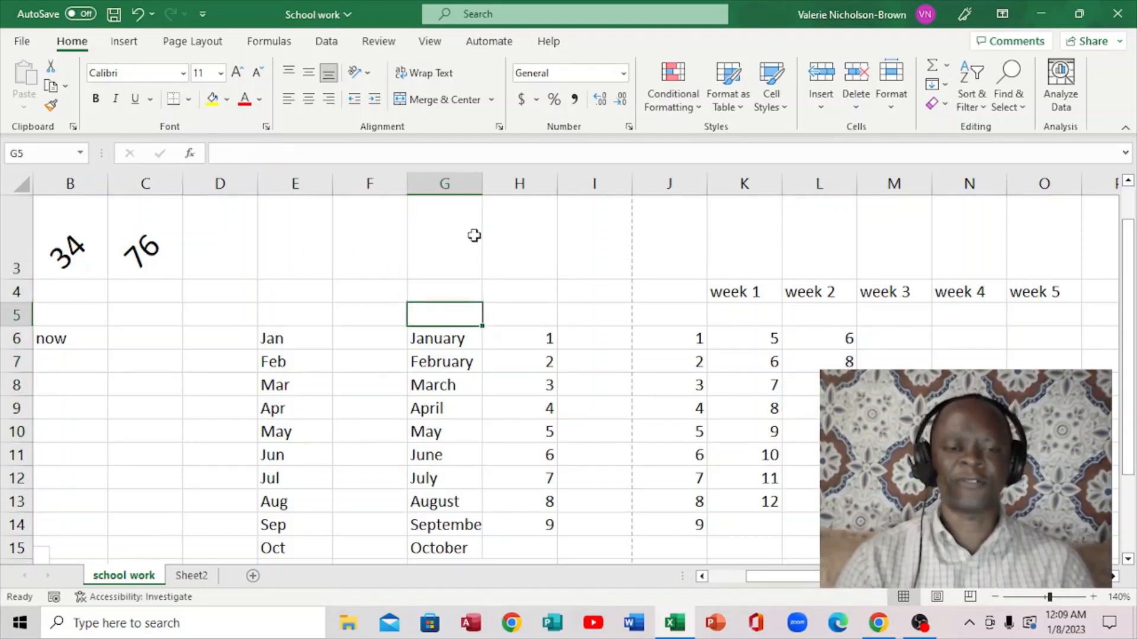
key("Down")
key("Down")
key("Down")
key("Right")
key("Right")
key("Right")
key("Right")
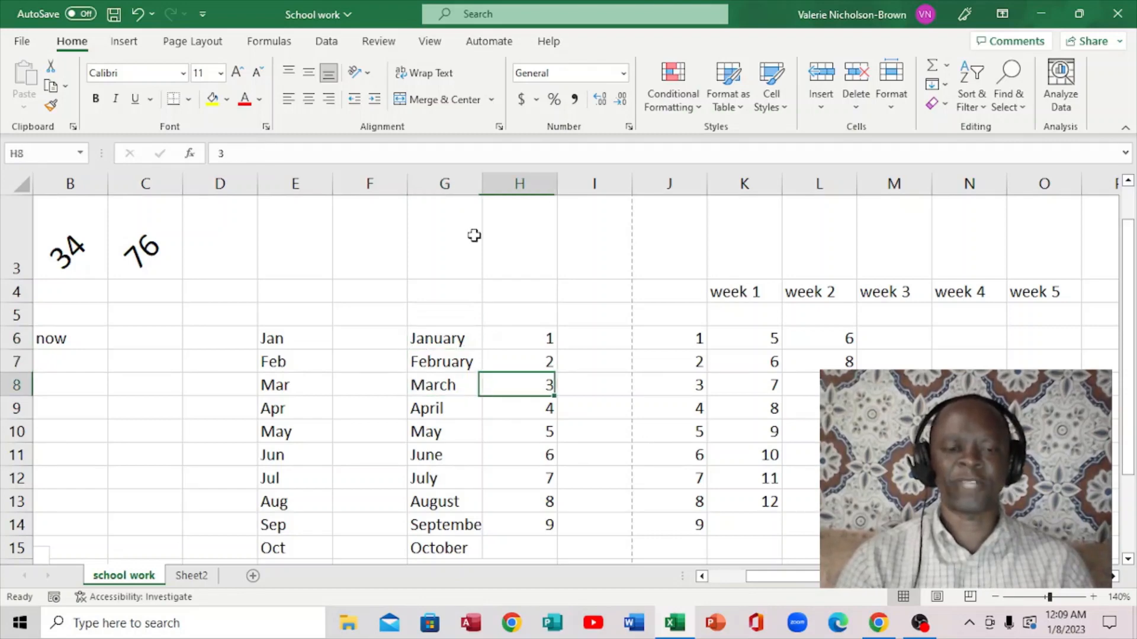
key("Left")
key("Left")
key("Left")
key("Left")
key("Left")
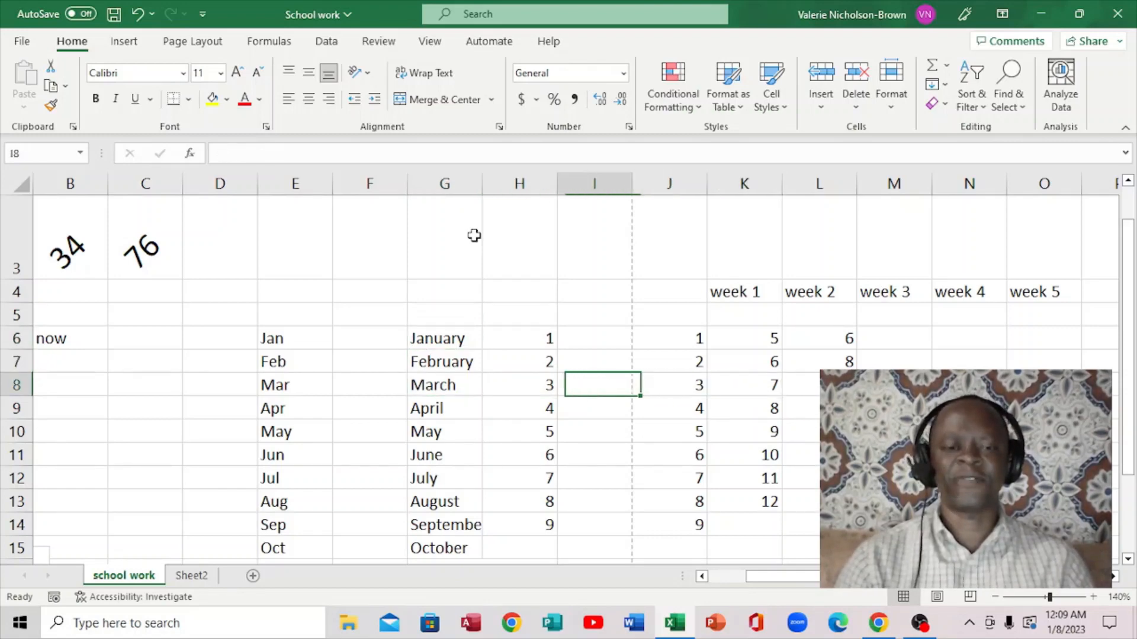
key("Up")
key("Up")
key("Up")
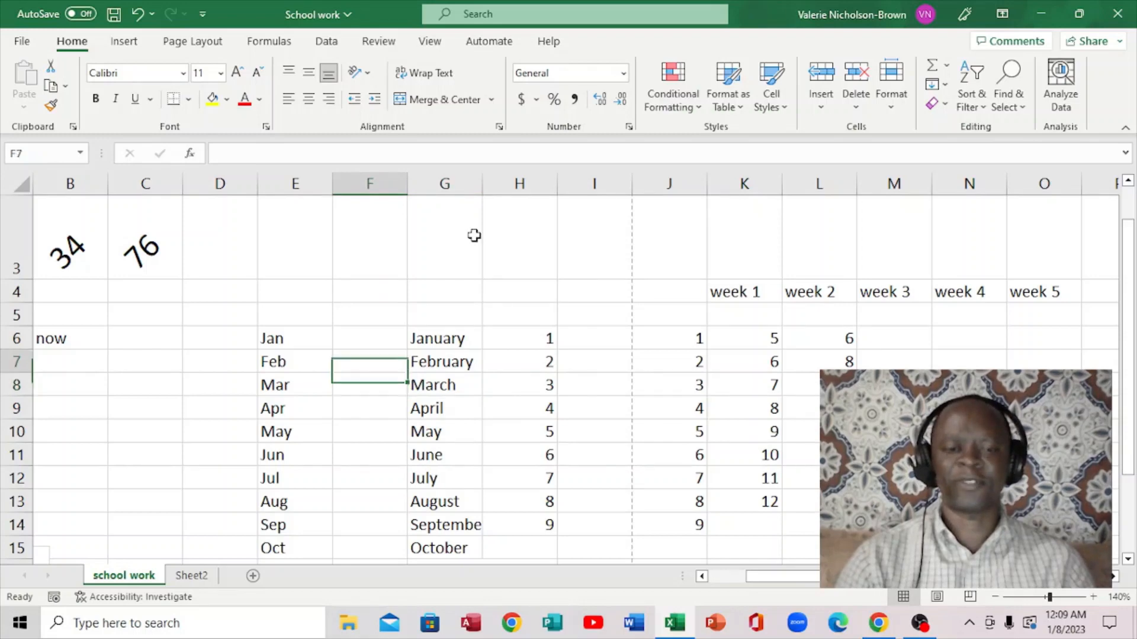
key("Down")
key("Down")
key("Down")
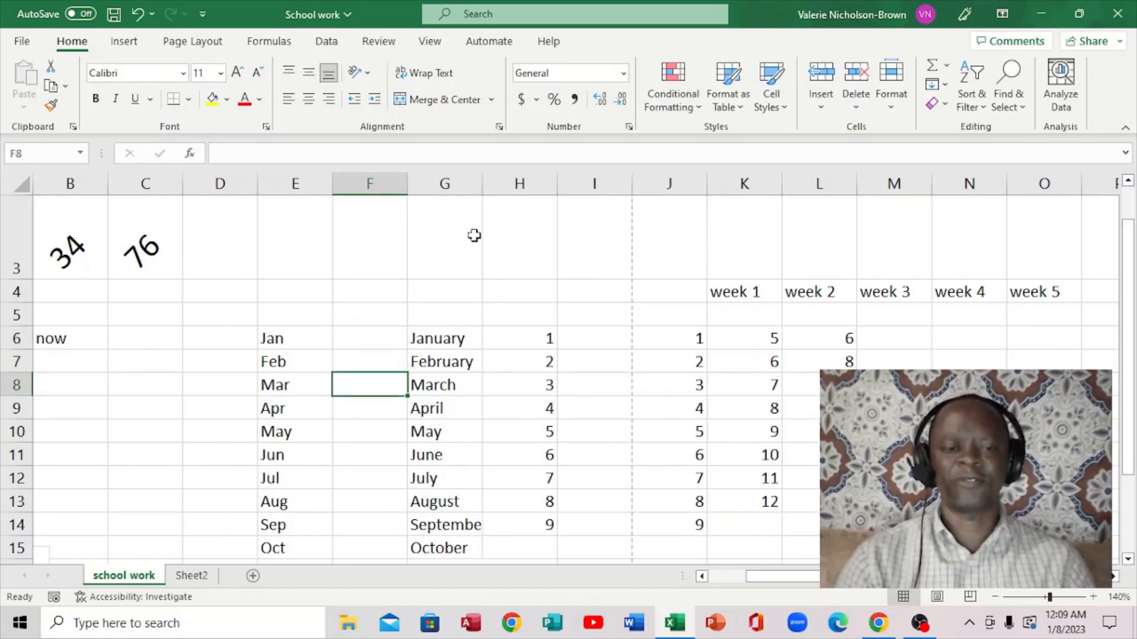
key("Up")
key("Up")
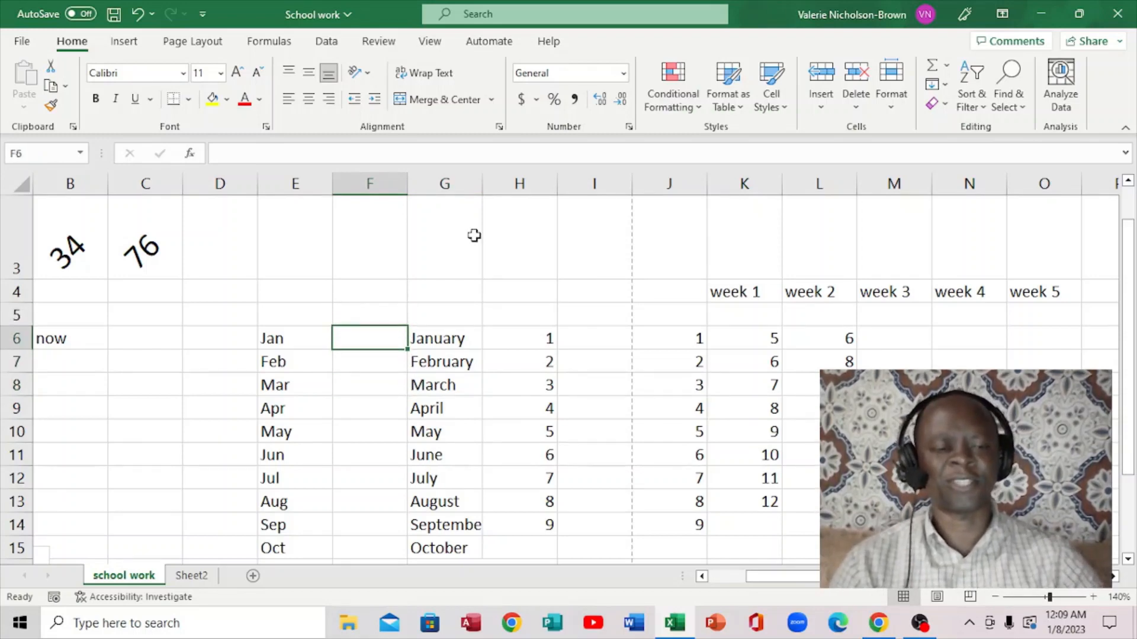
key("Right")
key("Right")
key("Right")
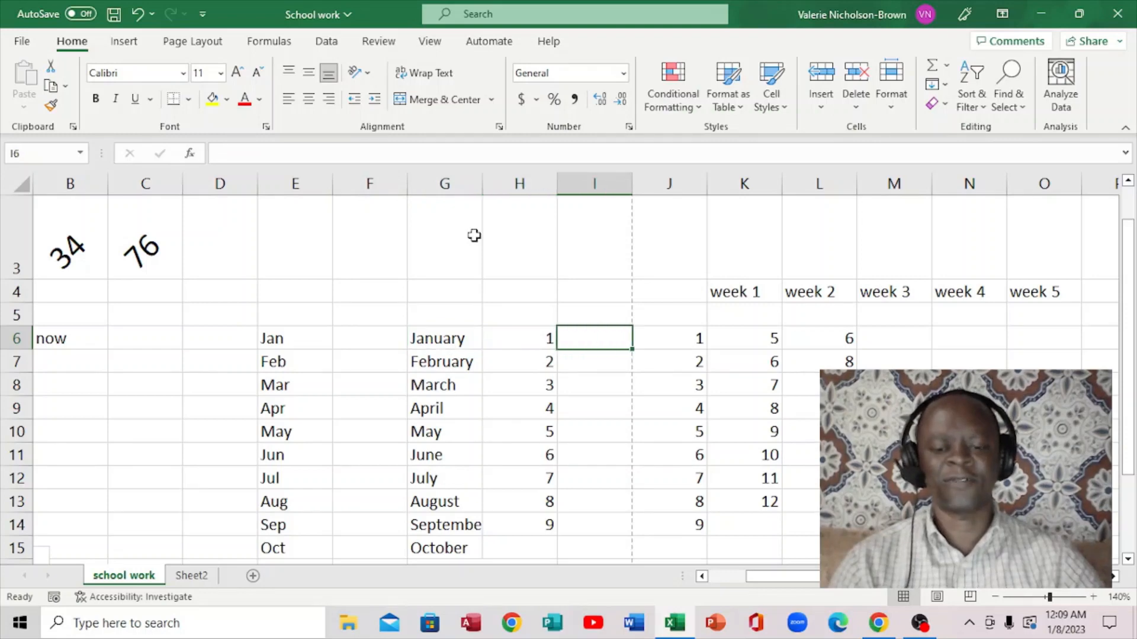
key("Down")
key("Left")
key("Left")
key("Left")
key("Down")
key("Down")
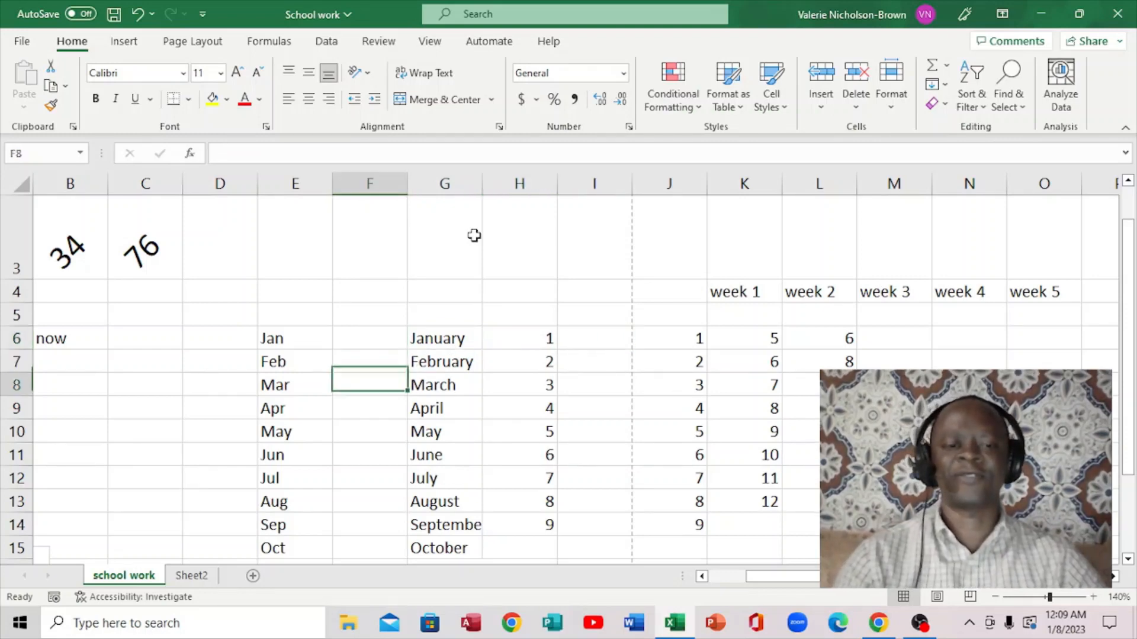